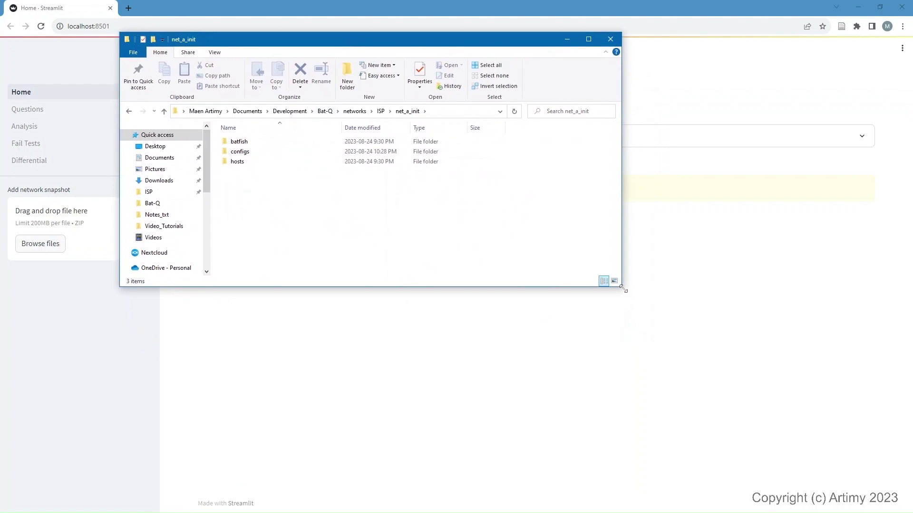
# Step: Enlarge the file browser window and view the net_a_init folder inside the ISP networks folder
pyautogui.moveTo(621, 286); pyautogui.dragTo(732, 328)
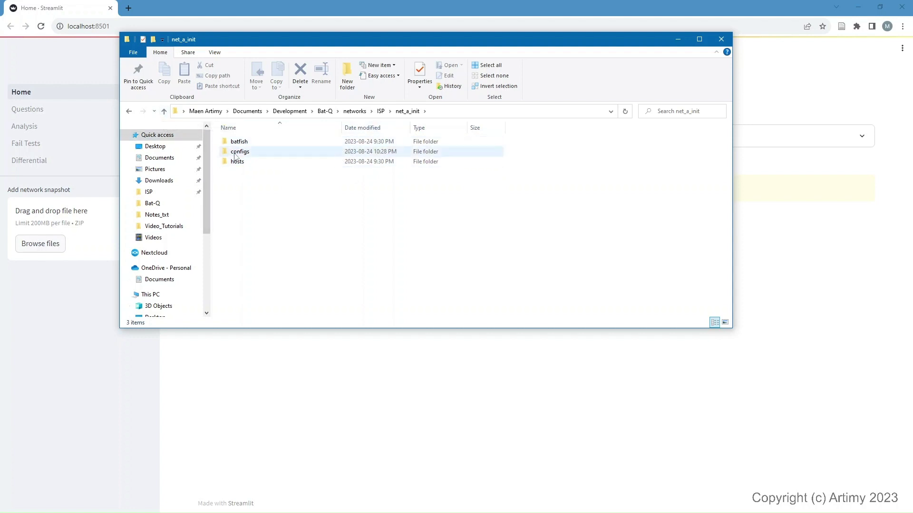
pyautogui.click(163, 111)
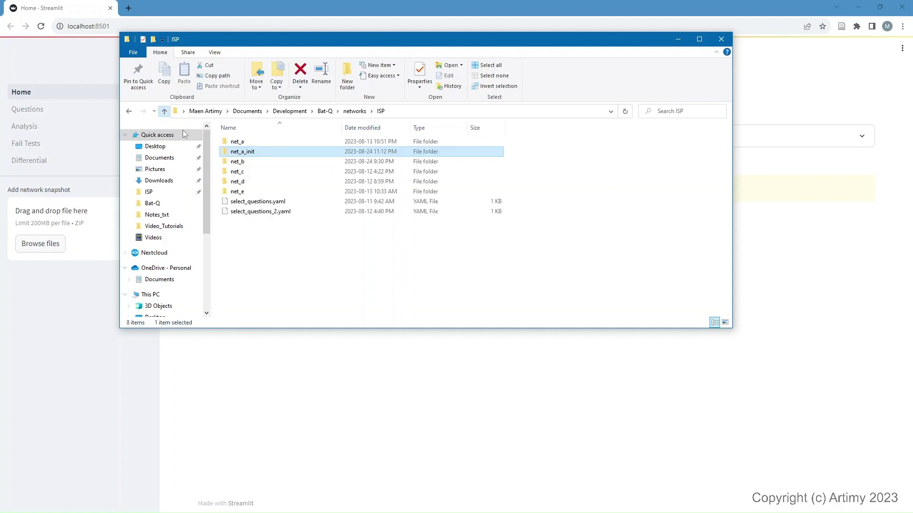
pyautogui.doubleClick(248, 152)
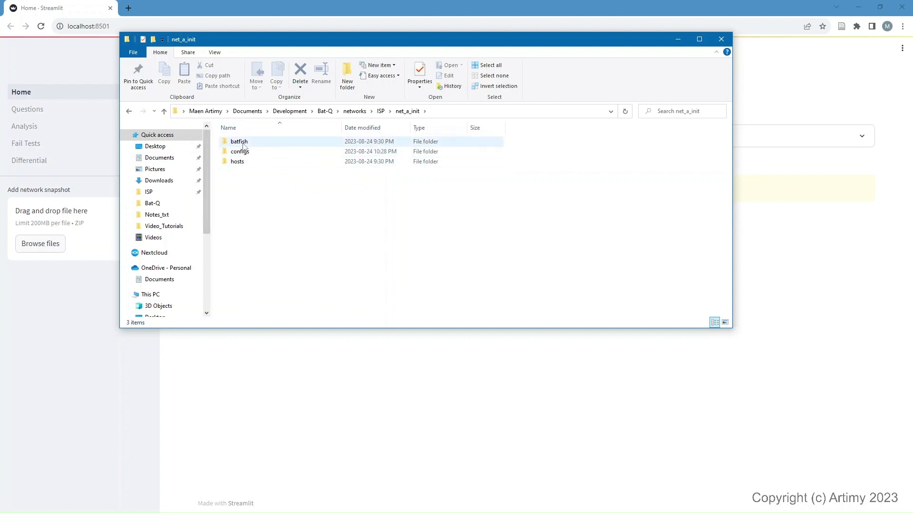
# Step: Open S1.txt, R1.txt and ISPR1.txt from the configs folder in Notepad++ to examine the device configurations
pyautogui.doubleClick(243, 152)
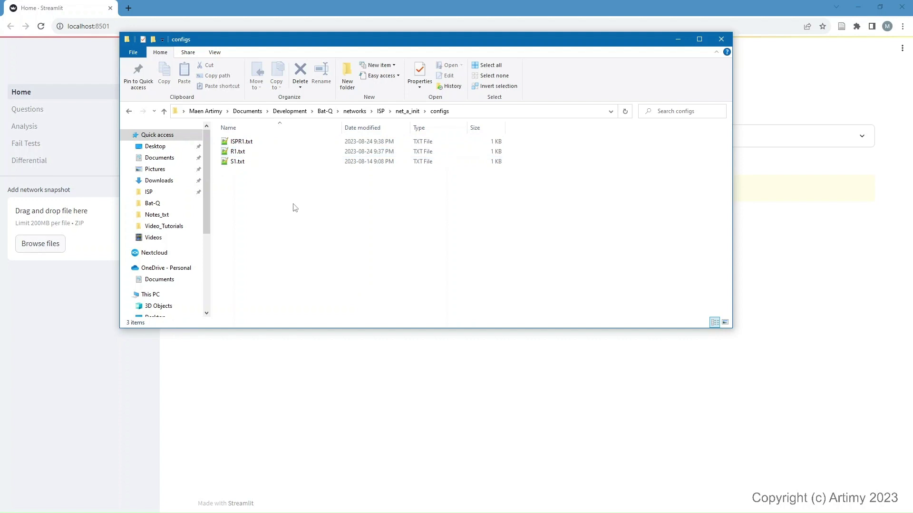
pyautogui.click(241, 162)
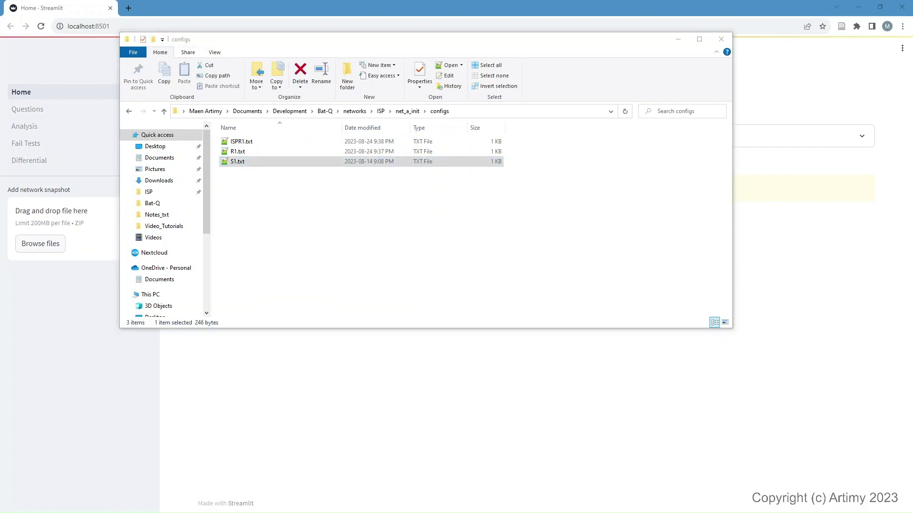
pyautogui.moveTo(494, 69); pyautogui.dragTo(444, 59)
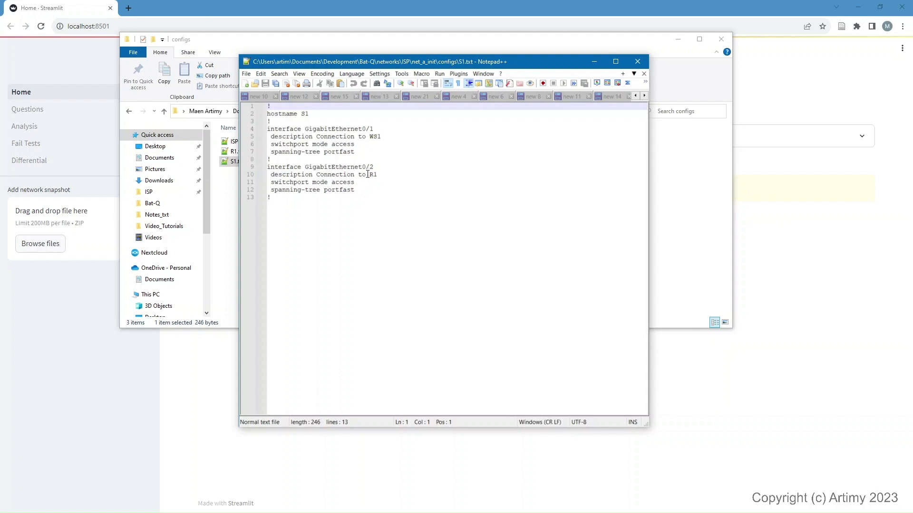
pyautogui.doubleClick(229, 152)
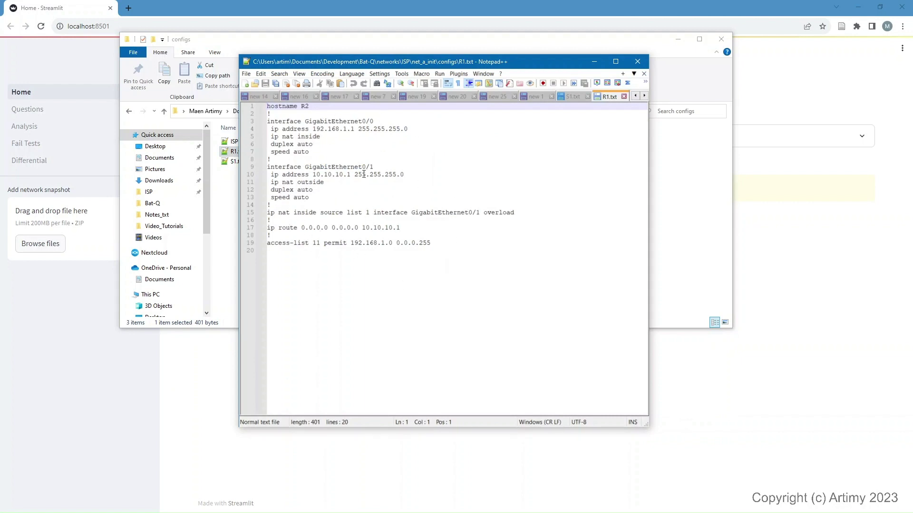
pyautogui.doubleClick(232, 142)
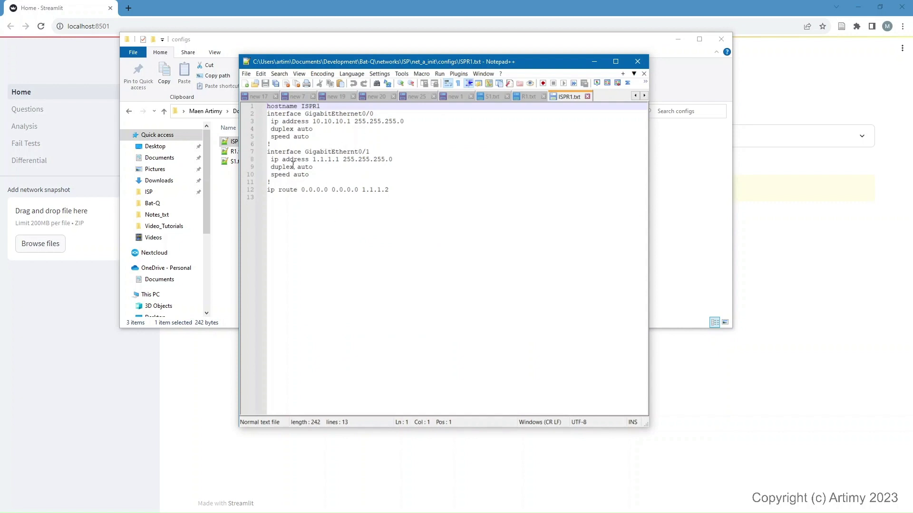
# Step: Open ws1.json from the snapshot's hosts folder to examine the workstation definition
pyautogui.click(225, 198)
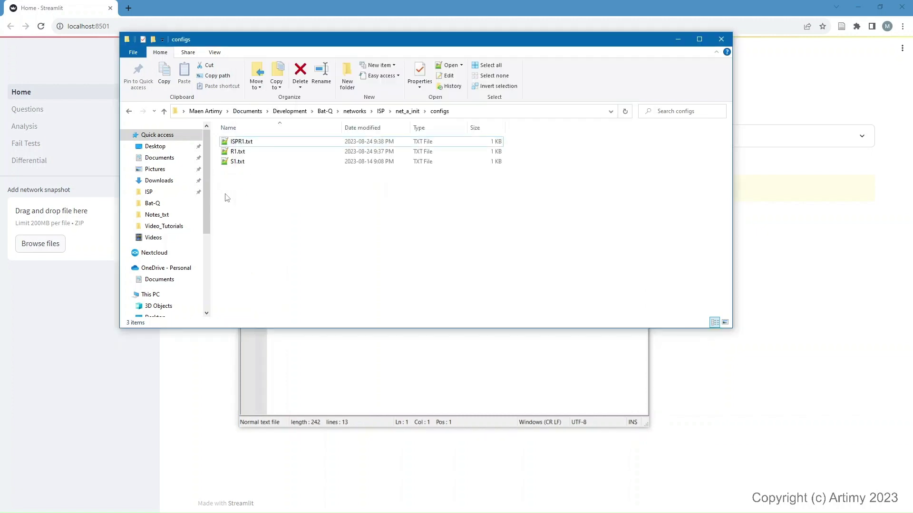
pyautogui.click(164, 111)
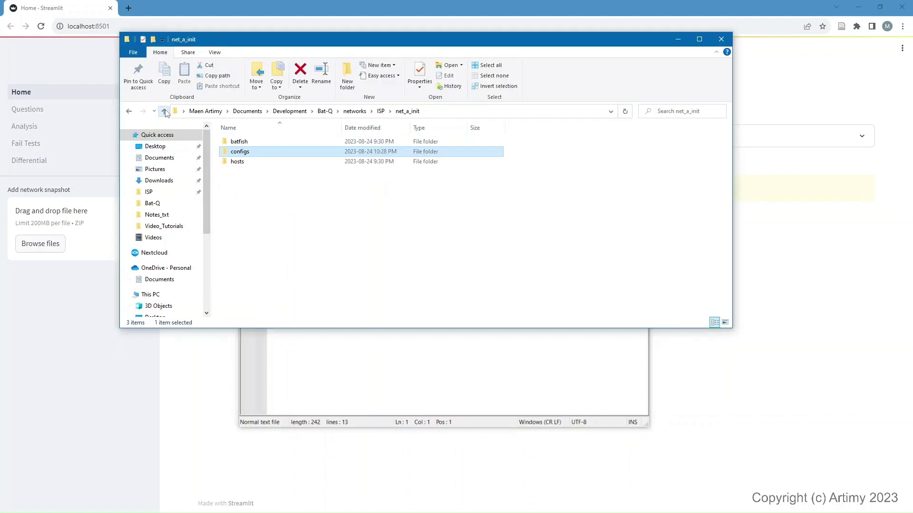
pyautogui.doubleClick(237, 162)
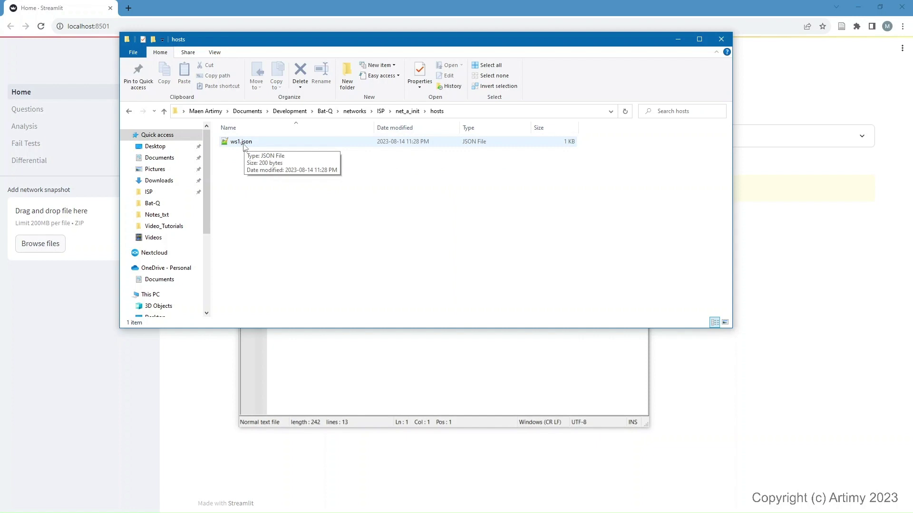
pyautogui.doubleClick(249, 143)
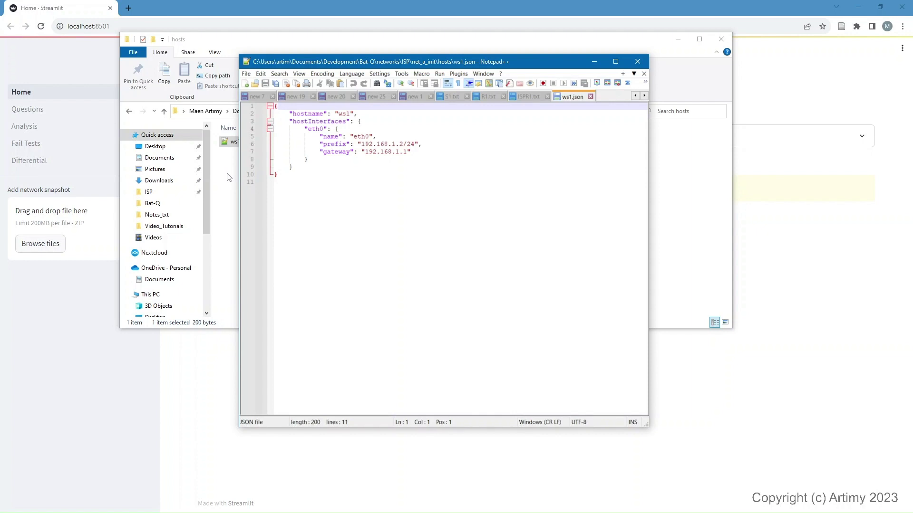
# Step: Examine isp_config.json and layer1_topology.json from the snapshot's batfish folder, then minimize the text editor
pyautogui.click(164, 112)
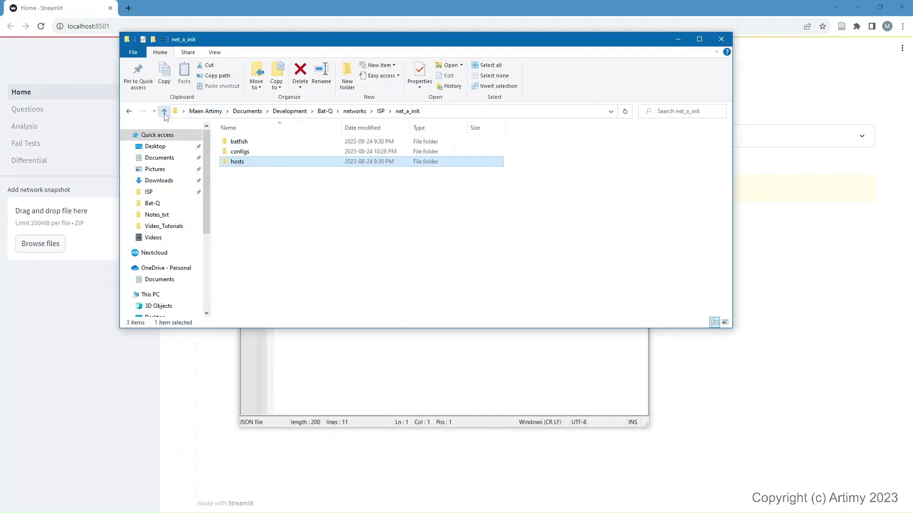
pyautogui.doubleClick(237, 142)
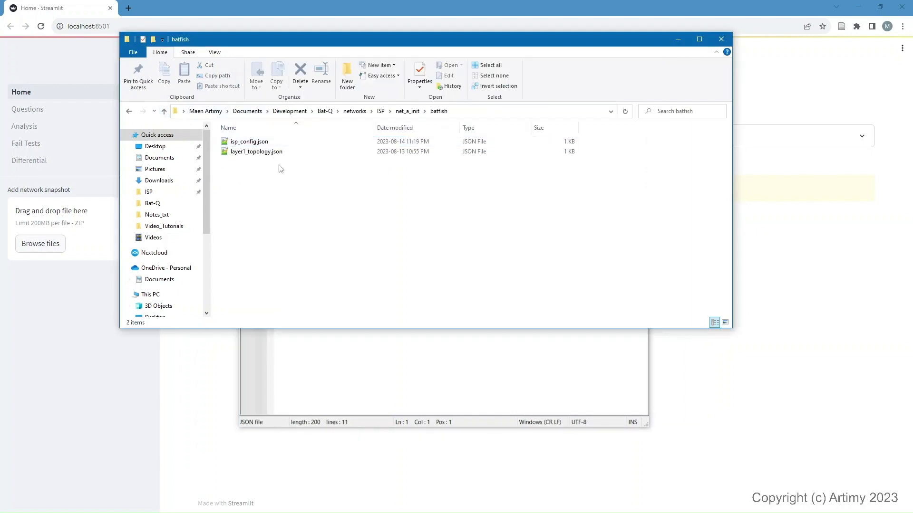
pyautogui.doubleClick(259, 142)
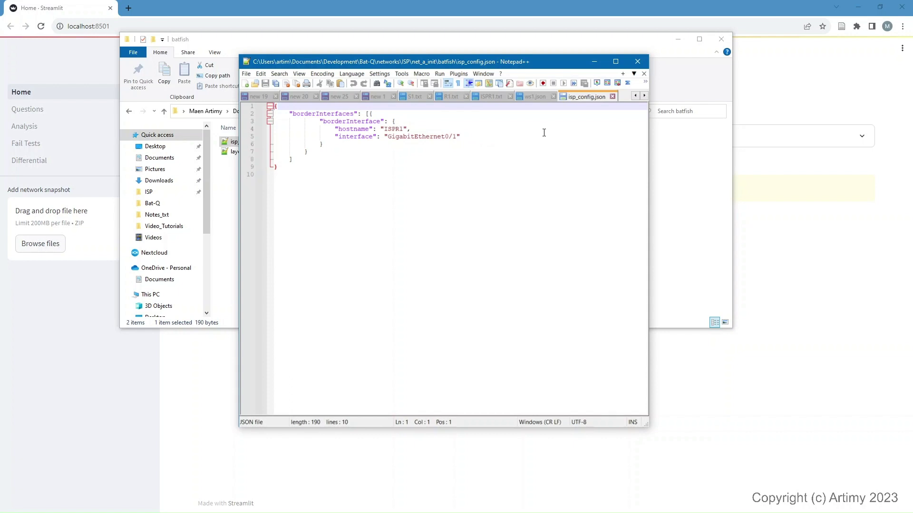
pyautogui.click(226, 183)
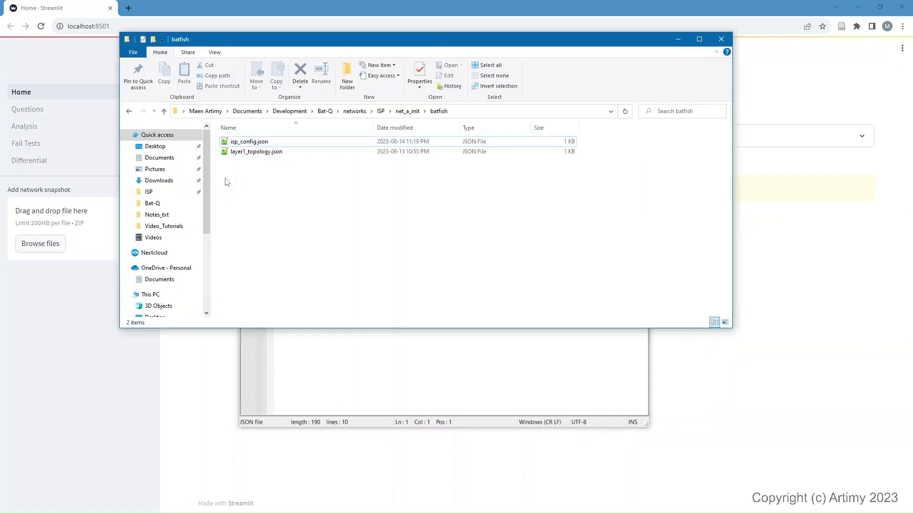
pyautogui.doubleClick(245, 153)
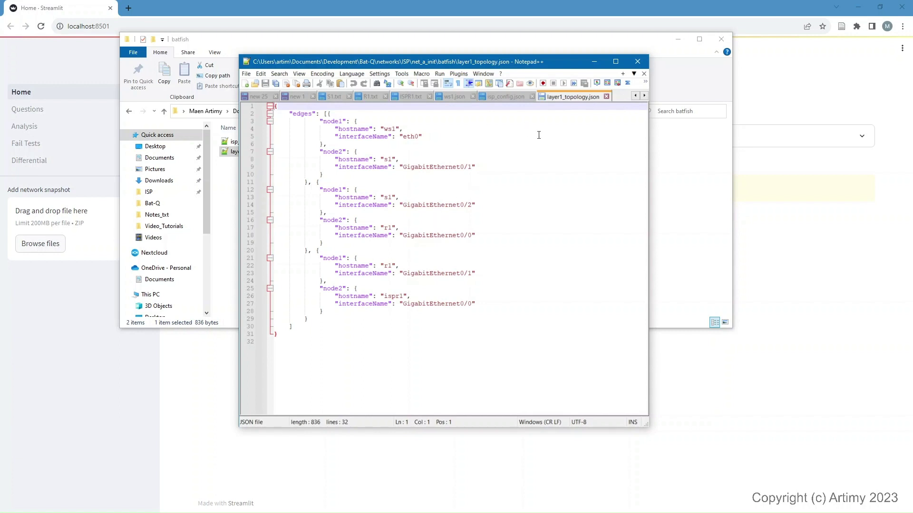
pyautogui.click(594, 65)
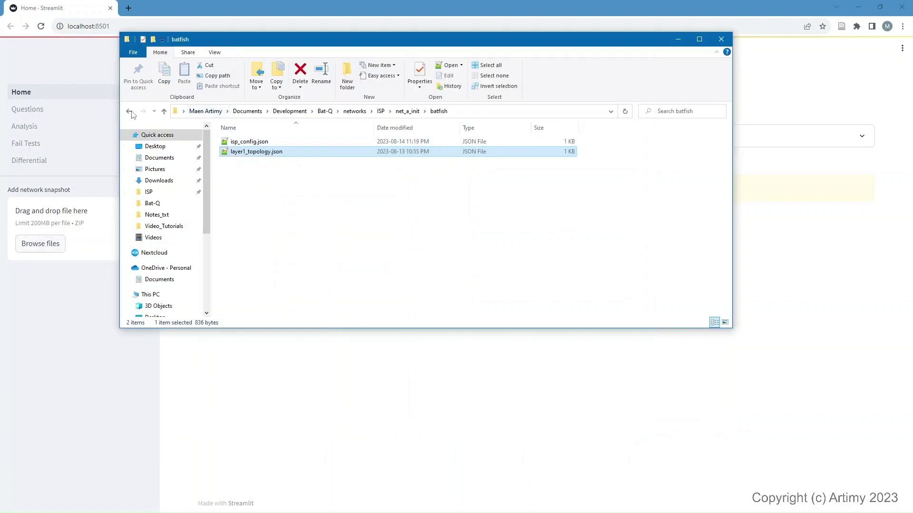
# Step: Review the net_a_init folder's top-level structure and return to the parent ISP folder
pyautogui.click(163, 112)
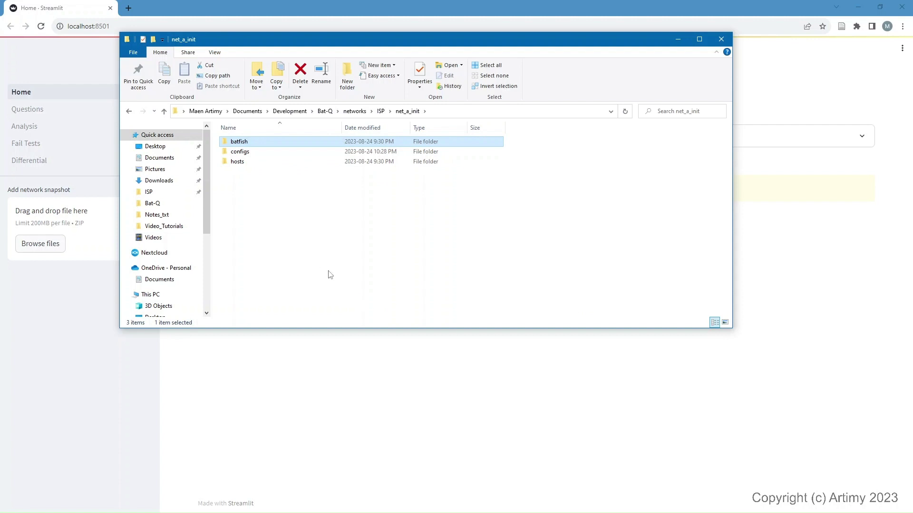
pyautogui.click(164, 113)
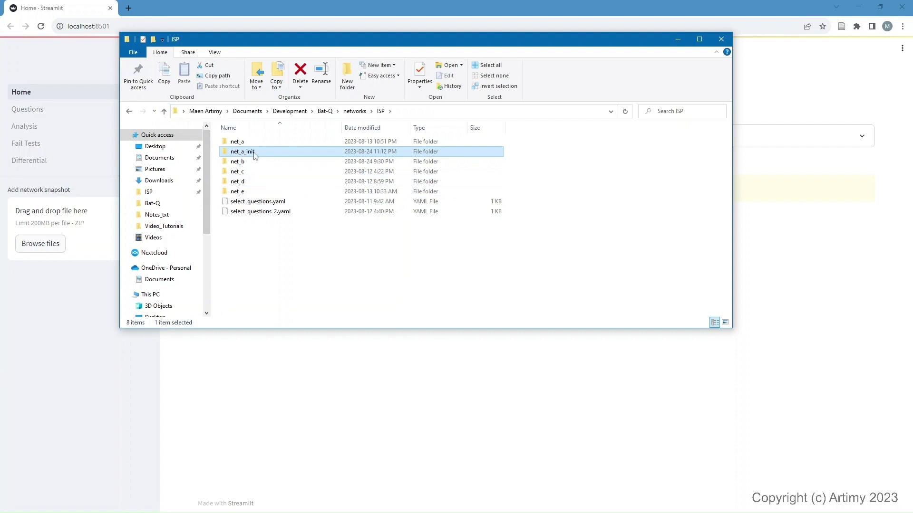
pyautogui.doubleClick(240, 153)
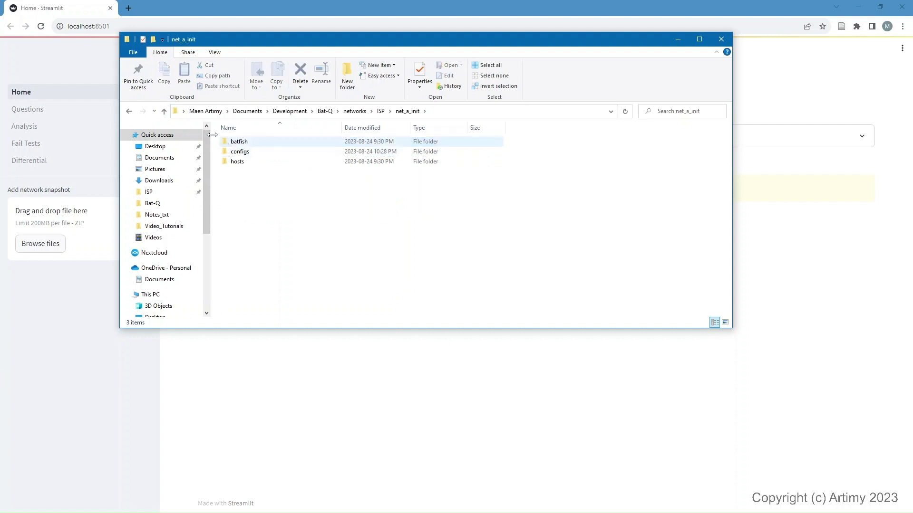
pyautogui.click(164, 111)
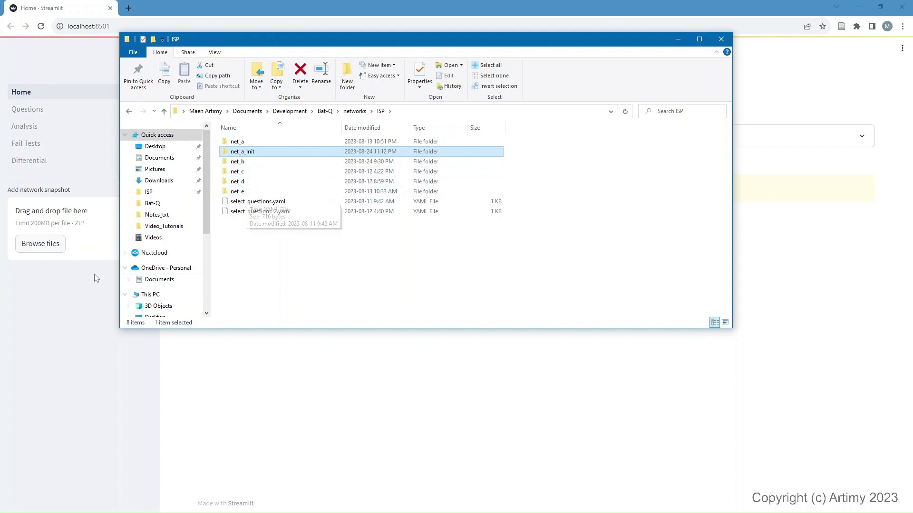
# Step: Switch to Bat-Q in the browser, start browsing for a snapshot file, and compress the net_a_init folder into a zip archive
pyautogui.click(72, 358)
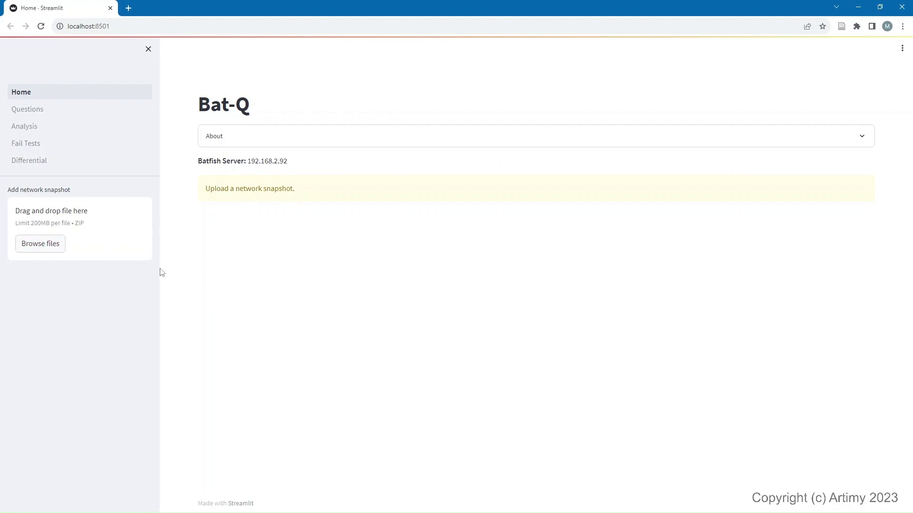
pyautogui.click(52, 246)
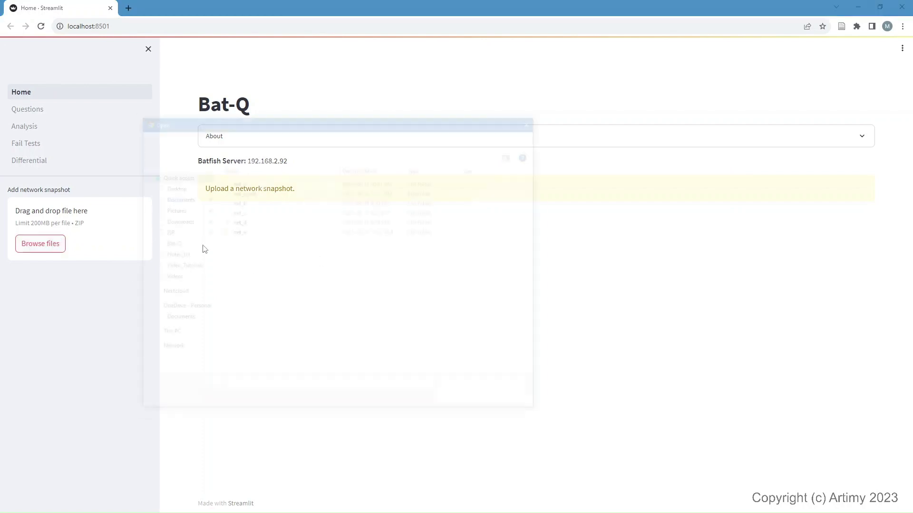
pyautogui.click(242, 195)
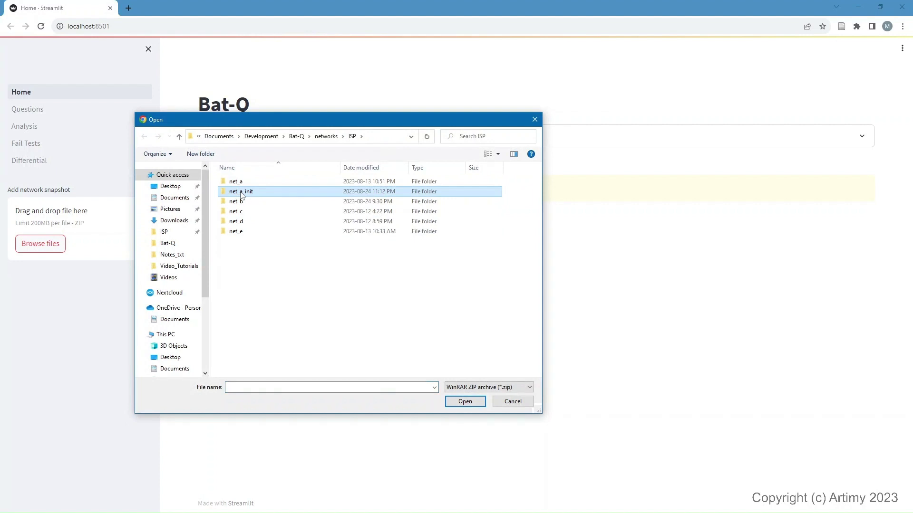
pyautogui.rightClick(241, 194)
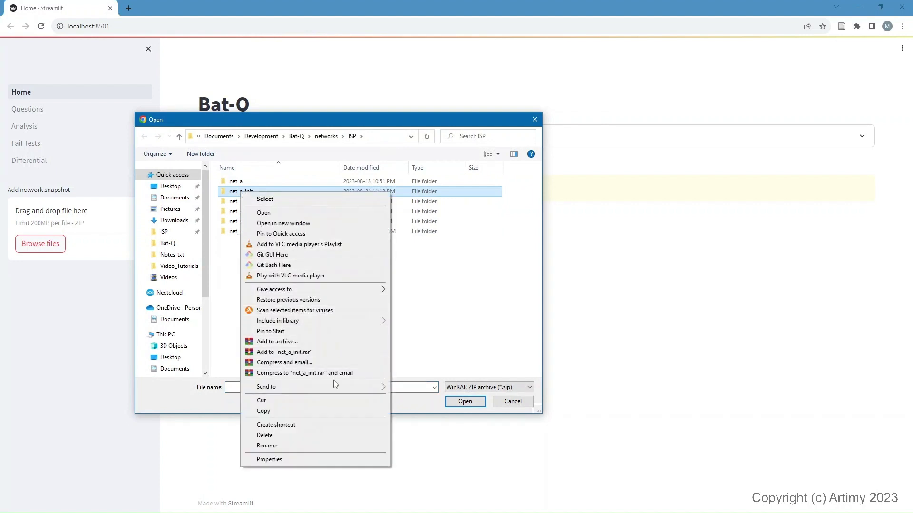
pyautogui.moveTo(343, 387)
pyautogui.click(418, 400)
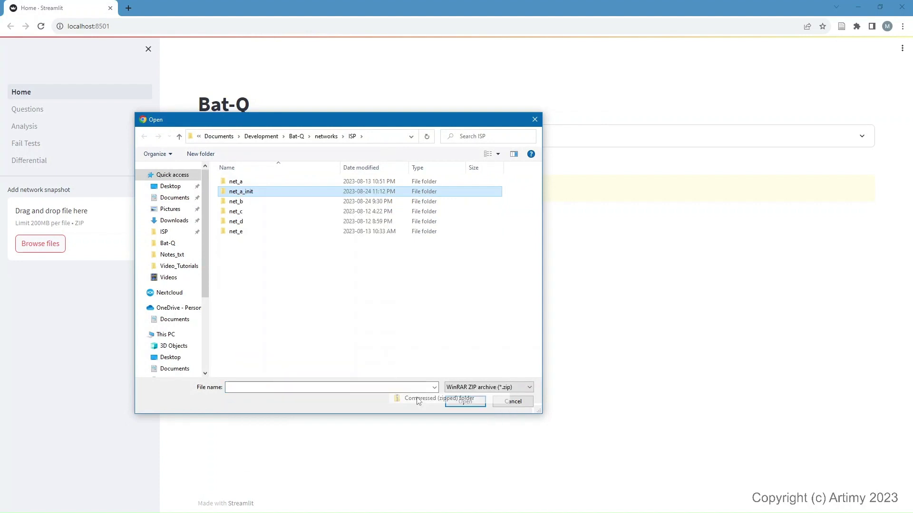
# Step: Upload net_a_init.zip as the network snapshot
pyautogui.click(259, 294)
pyautogui.click(245, 245)
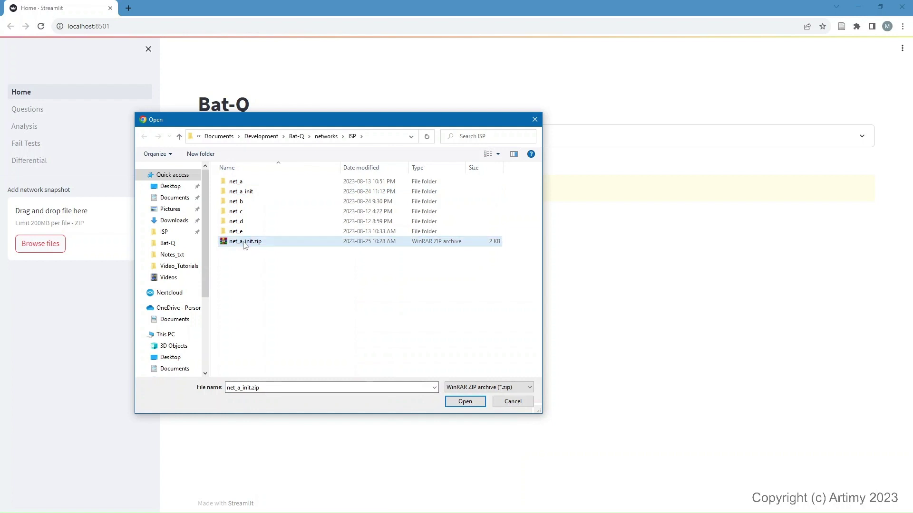
pyautogui.click(465, 402)
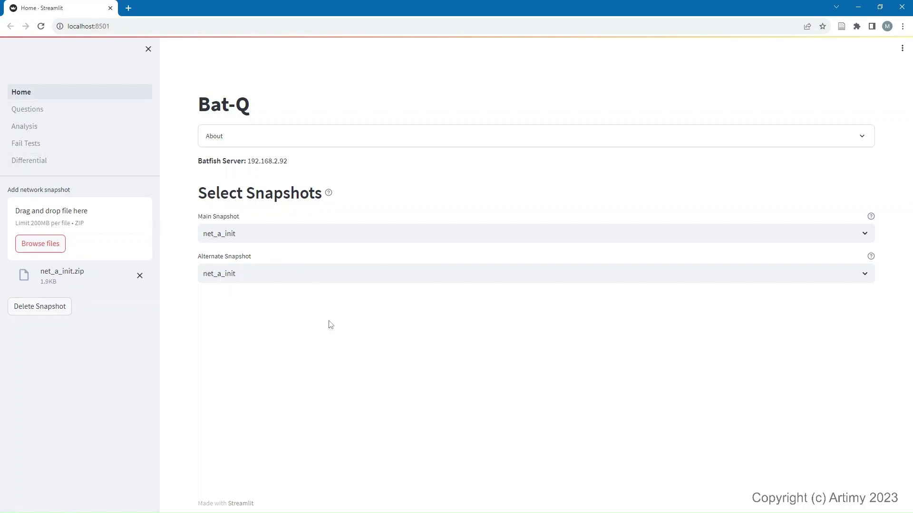
# Step: Open the Questions page and look through the available question categories from Snapshot Input to Differential Questions
pyautogui.click(58, 117)
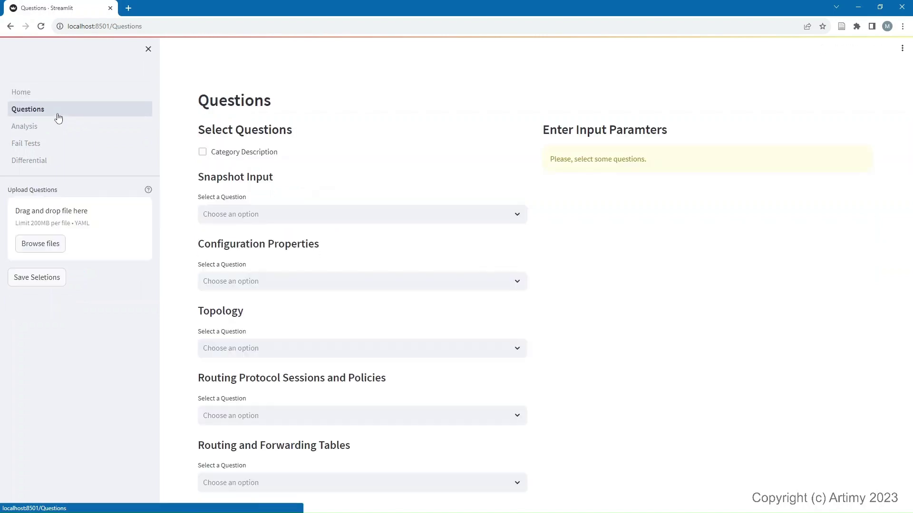
pyautogui.scroll(-5, 513, 217)
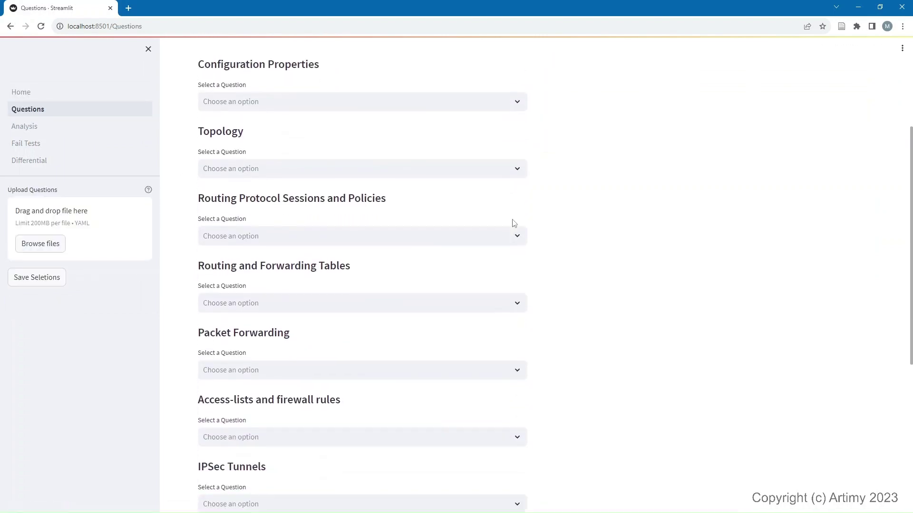
pyautogui.scroll(-5, 512, 224)
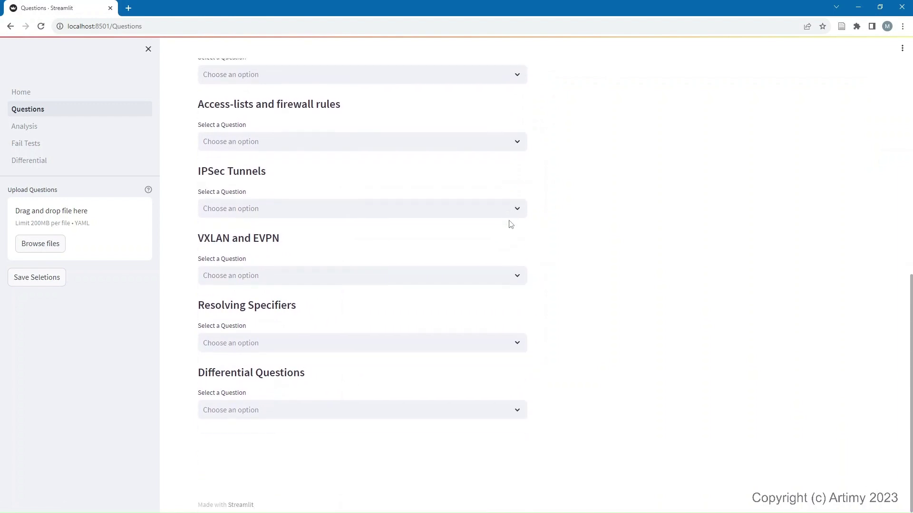
pyautogui.scroll(10, 510, 224)
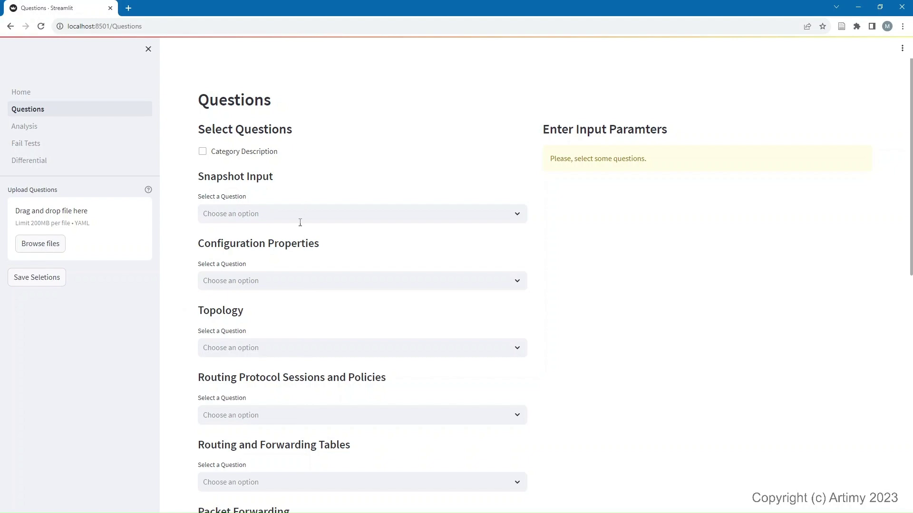
pyautogui.scroll(-9, 300, 223)
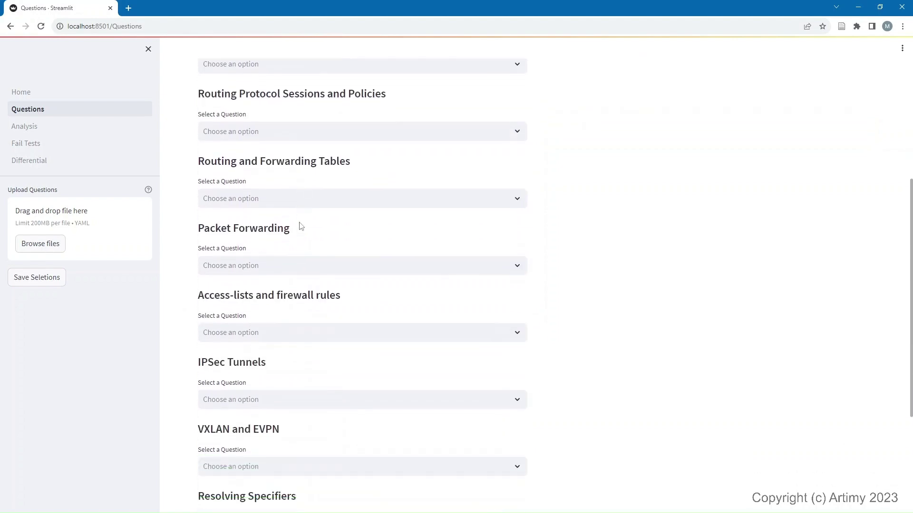
pyautogui.scroll(9, 300, 226)
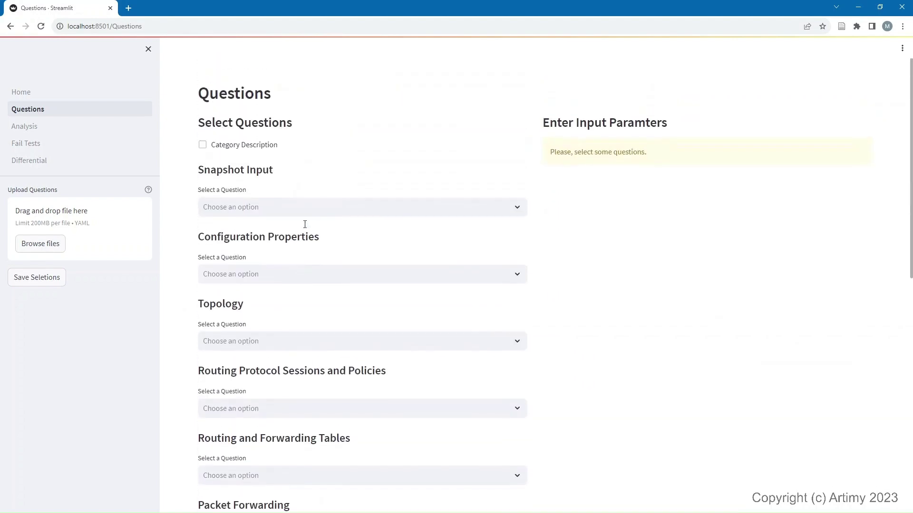
# Step: Show the category descriptions on the Questions page and read through them from Snapshot Input to IPSec Tunnels
pyautogui.click(203, 152)
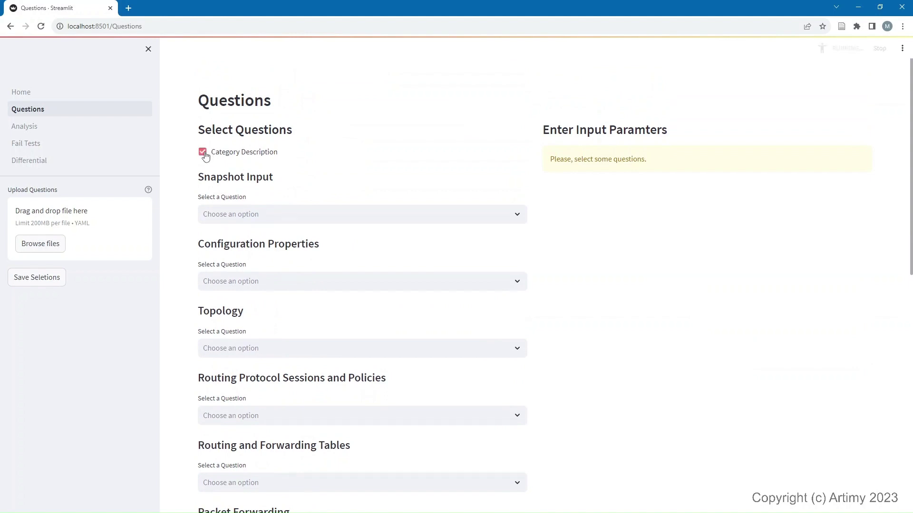
pyautogui.scroll(-2, 298, 187)
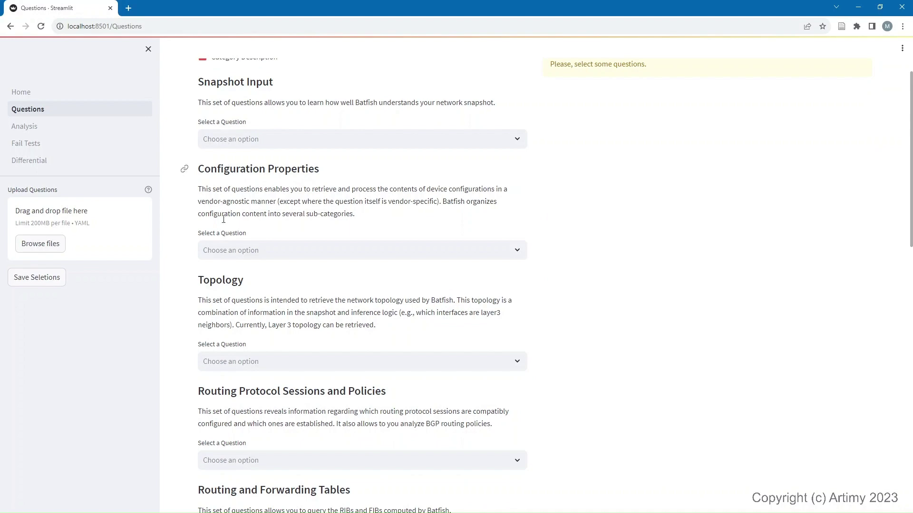
pyautogui.scroll(-3, 257, 213)
pyautogui.scroll(-8, 231, 251)
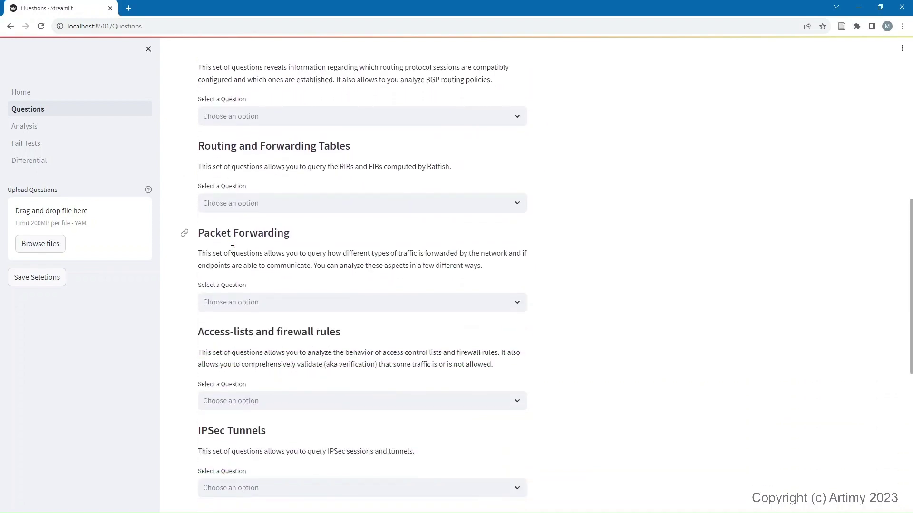
pyautogui.scroll(5, 233, 249)
pyautogui.scroll(7, 233, 249)
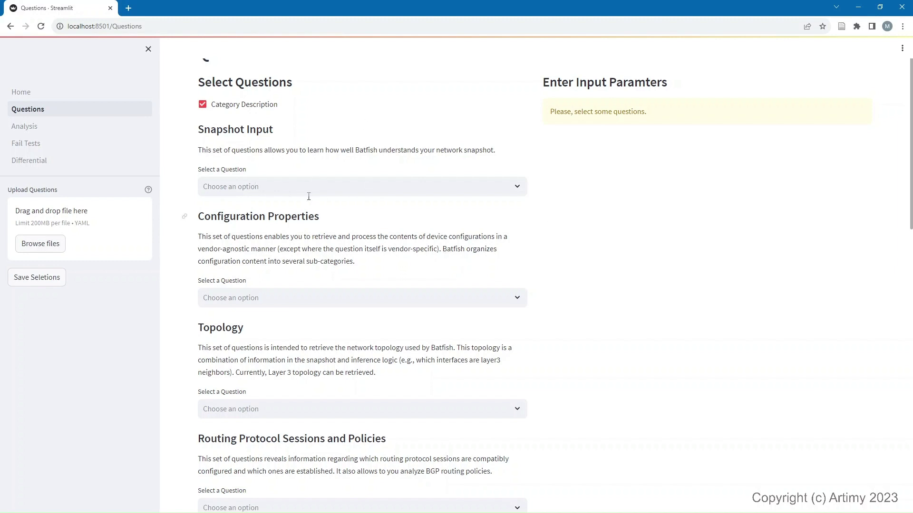
# Step: Select the Snapshot Input questions Snapshot Initialization Issues, Snapshot Input File Parse Status and Snapshot Input File Parse Warnings
pyautogui.click(294, 192)
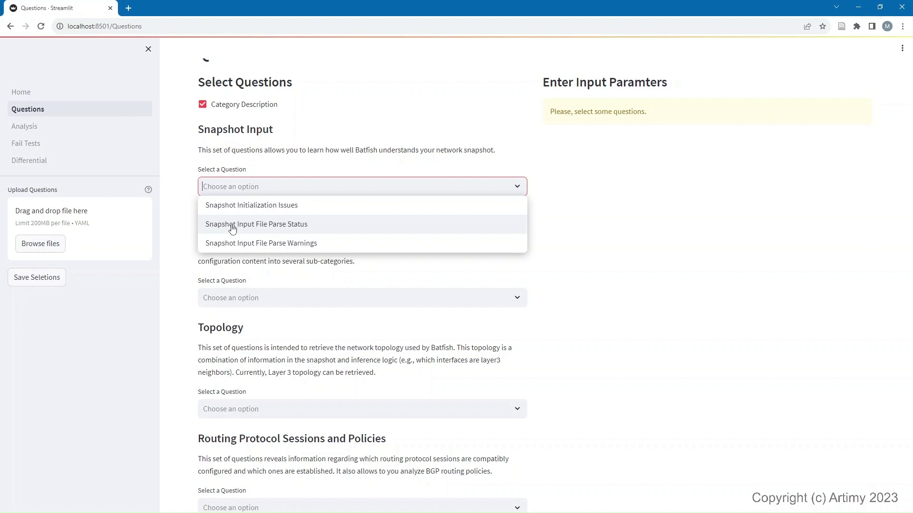
pyautogui.click(265, 205)
pyautogui.click(304, 186)
pyautogui.click(303, 224)
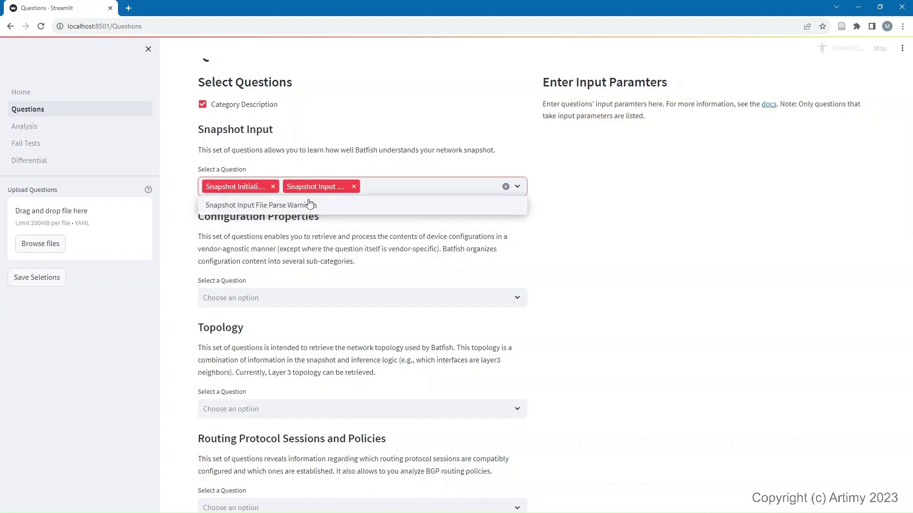
pyautogui.click(395, 187)
pyautogui.click(371, 209)
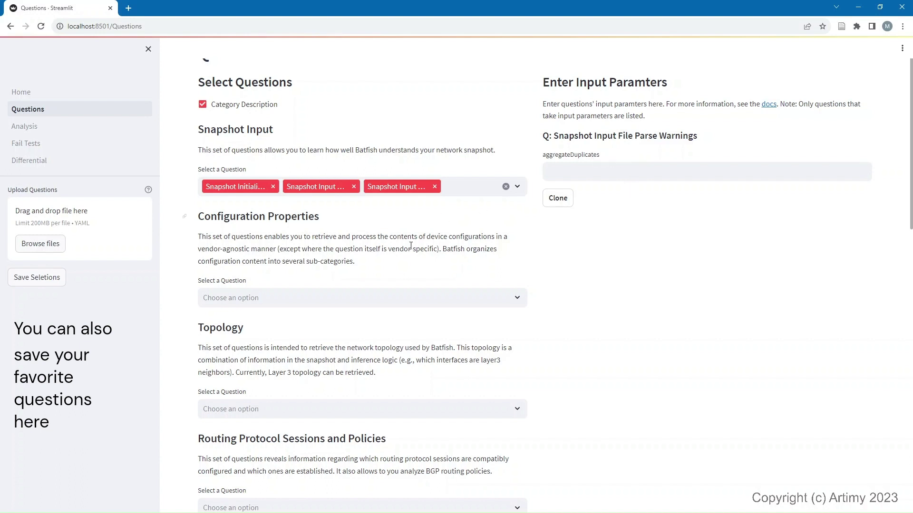
# Step: Open the network analysis and review the initialization issues, file parse status and file parse warnings of net_a_init
pyautogui.click(46, 135)
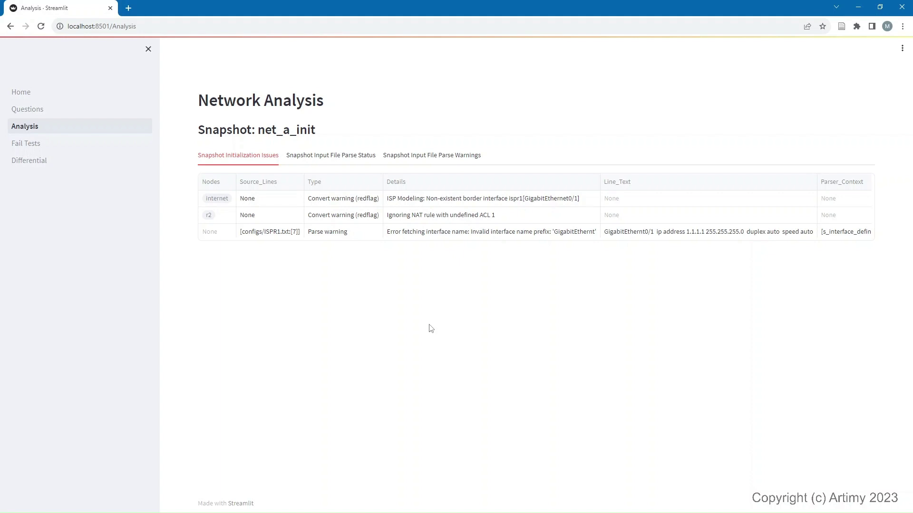
pyautogui.click(328, 159)
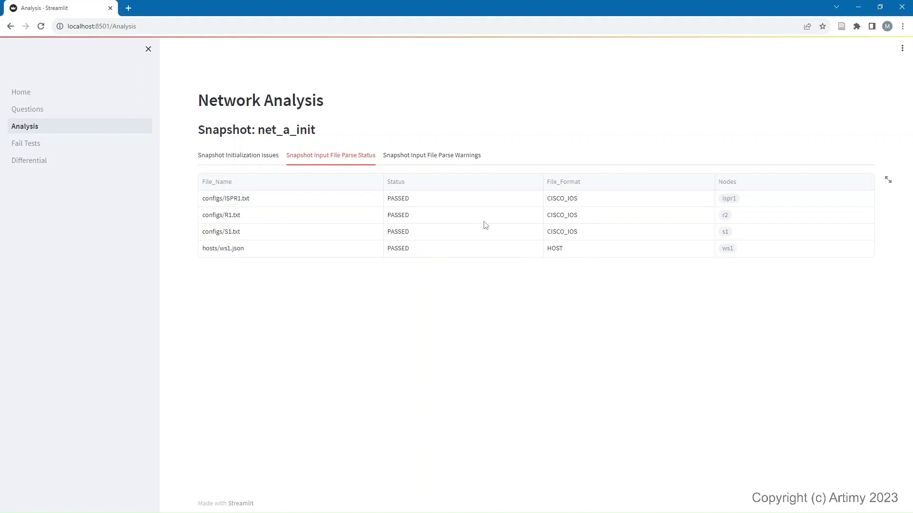
pyautogui.click(428, 161)
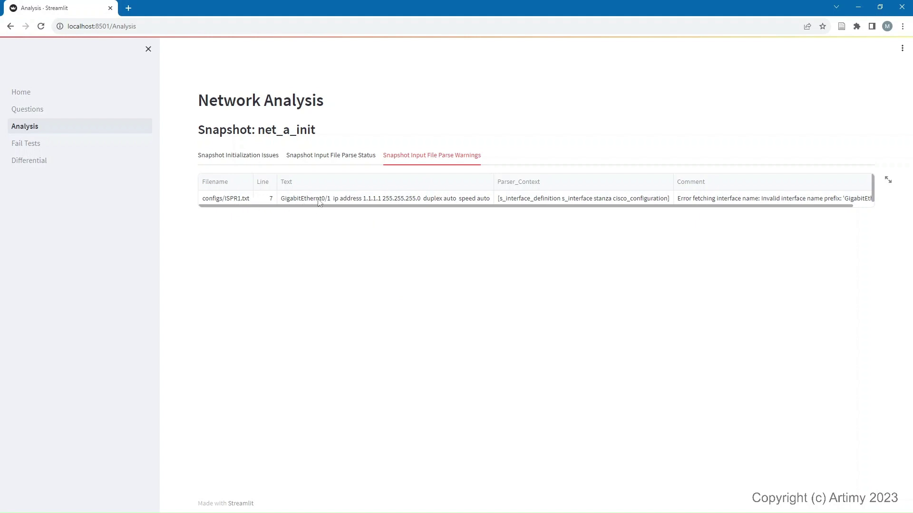
# Step: Expand the Text and Comment entries of the ISPR1.txt parse warning to read them in full
pyautogui.doubleClick(399, 201)
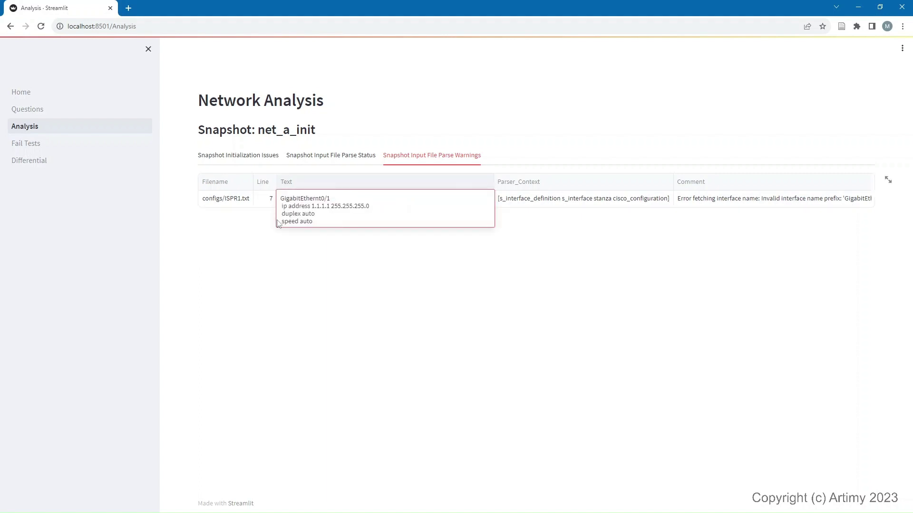
pyautogui.doubleClick(717, 205)
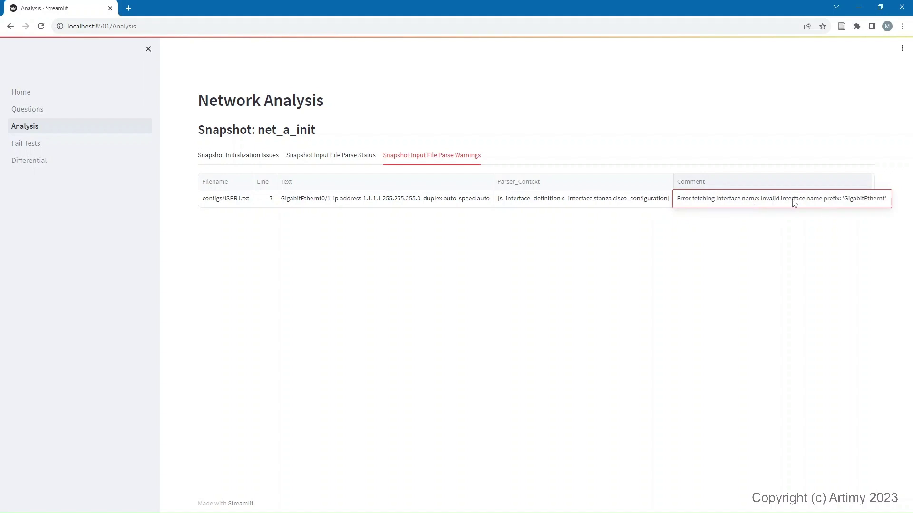
pyautogui.doubleClick(856, 205)
pyautogui.click(880, 206)
pyautogui.click(545, 296)
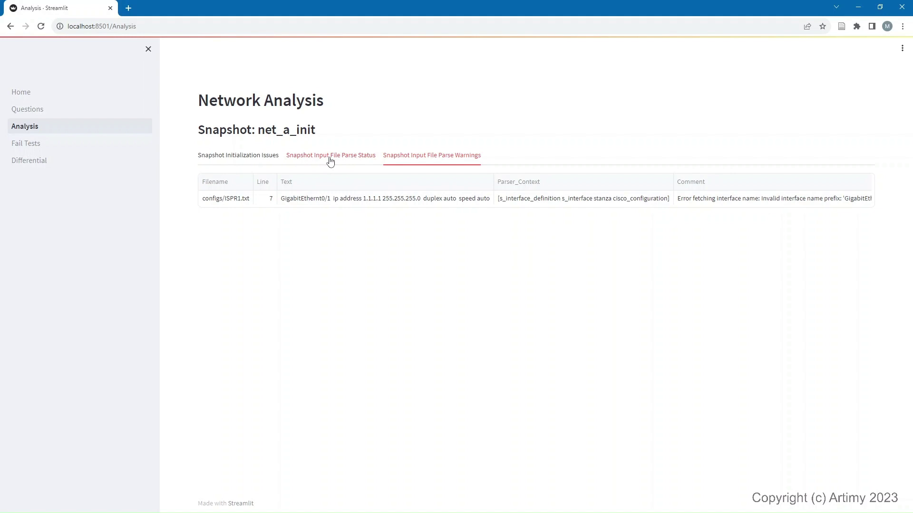
# Step: Return to the Snapshot Initialization Issues results and examine the Details entries for the internet and r2 nodes
pyautogui.click(249, 162)
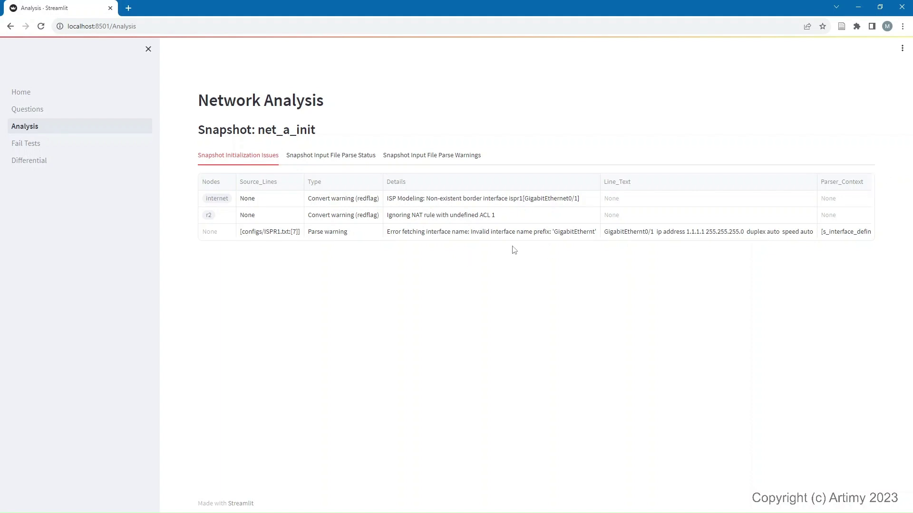
pyautogui.click(404, 202)
pyautogui.click(397, 291)
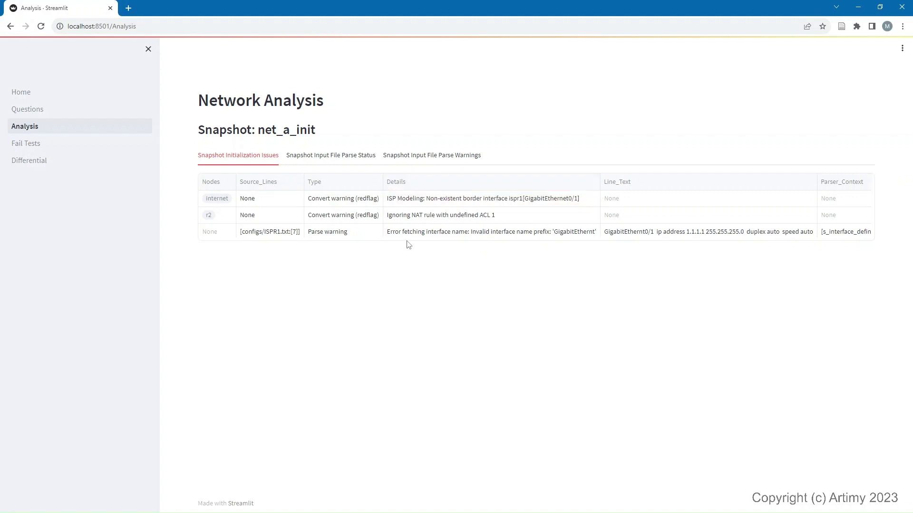
pyautogui.click(405, 218)
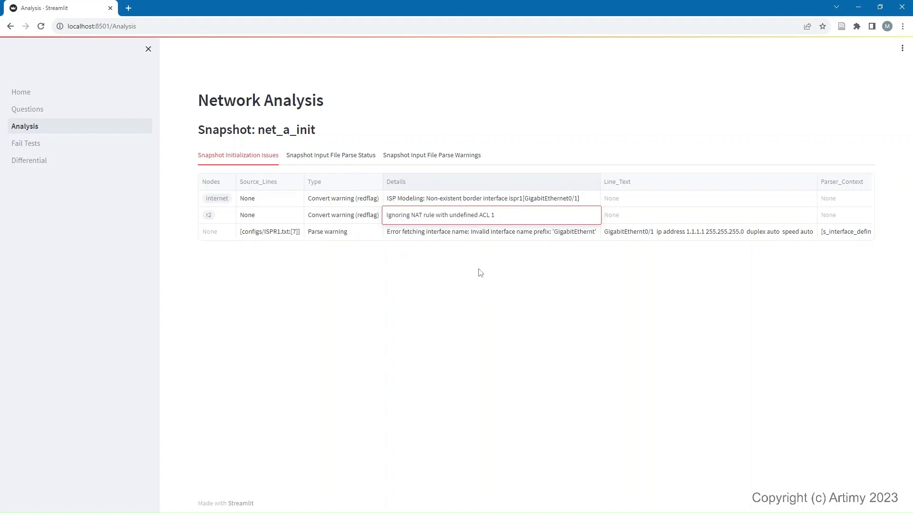
pyautogui.click(451, 274)
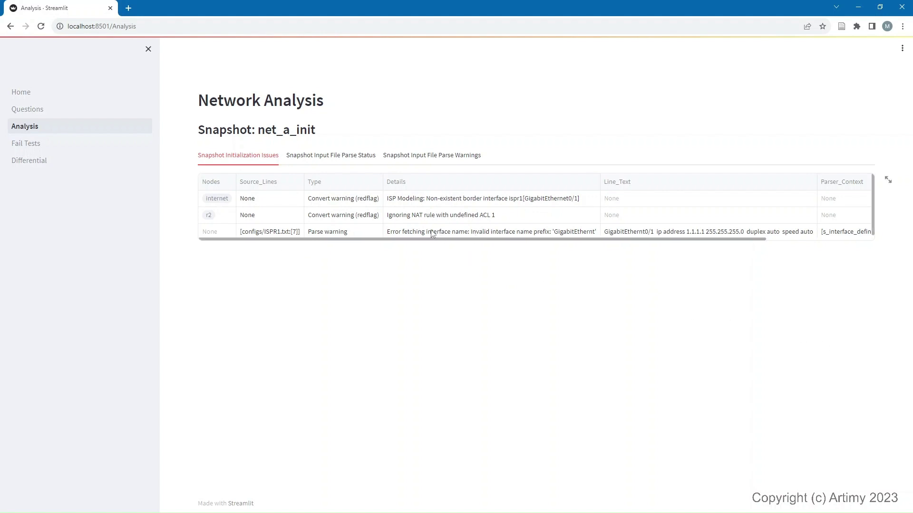
# Step: Compare the parse warnings and parse status results with the initialization issues, ending on Snapshot Initialization Issues
pyautogui.click(406, 157)
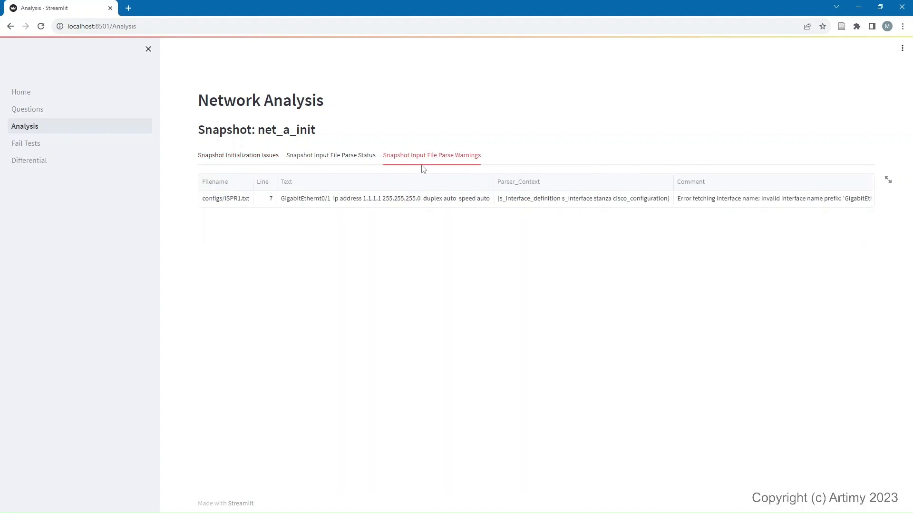
pyautogui.click(253, 157)
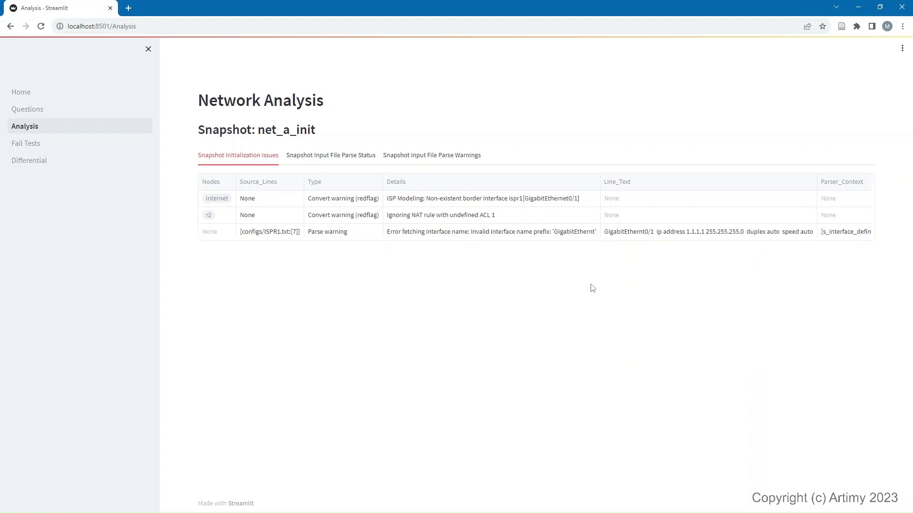
pyautogui.click(329, 159)
pyautogui.click(403, 159)
pyautogui.click(234, 159)
# Step: Return to the Questions page and add the Topology questions User Provided Layer 1 Topology and Layer 3 Topology
pyautogui.click(79, 111)
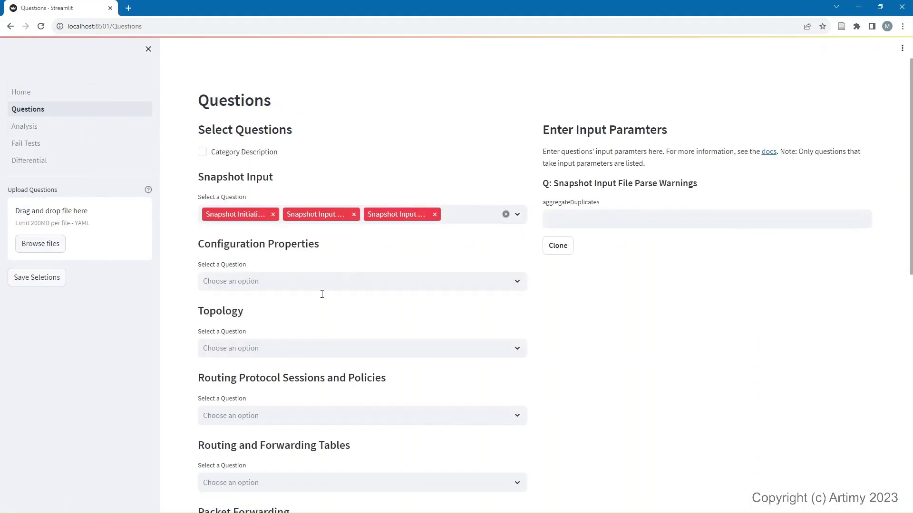
pyautogui.click(276, 348)
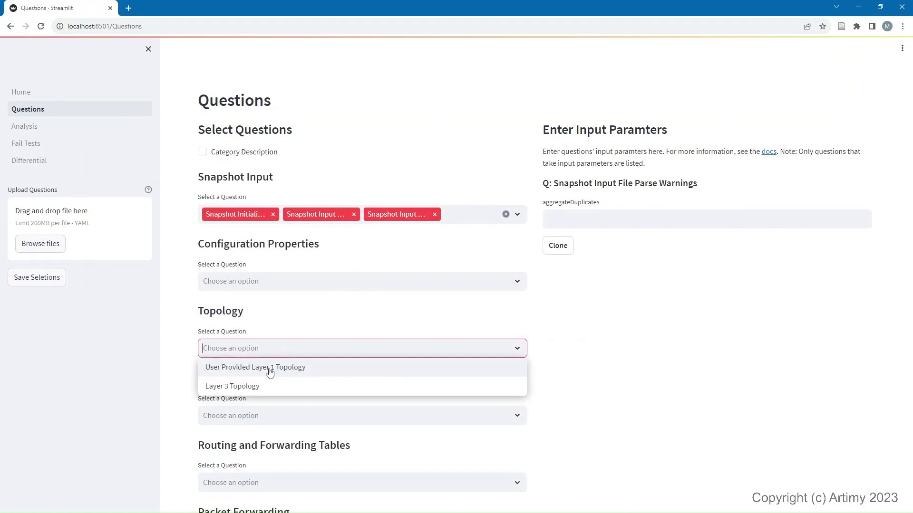
pyautogui.click(269, 372)
pyautogui.click(314, 352)
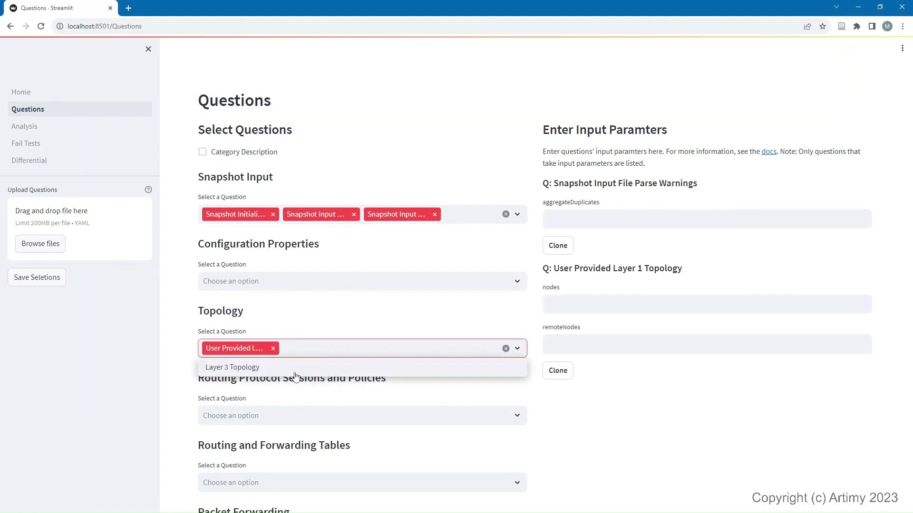
pyautogui.click(309, 308)
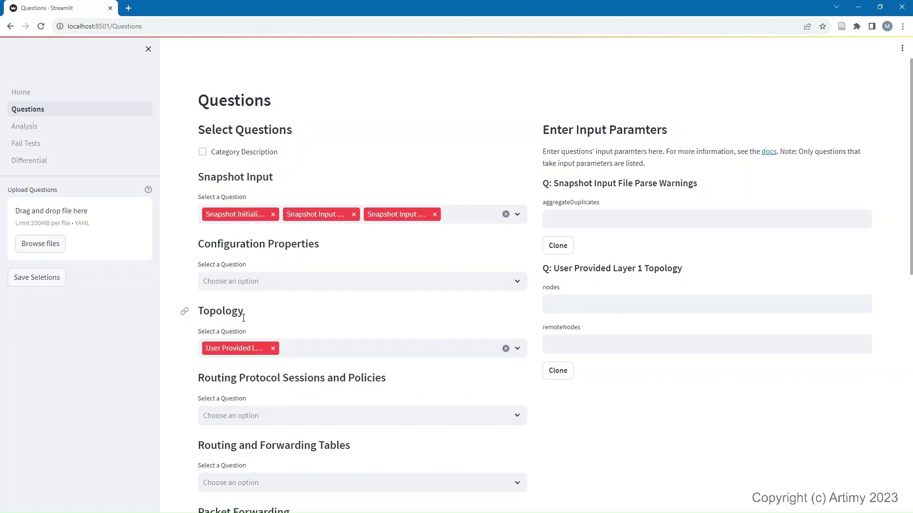
pyautogui.click(285, 348)
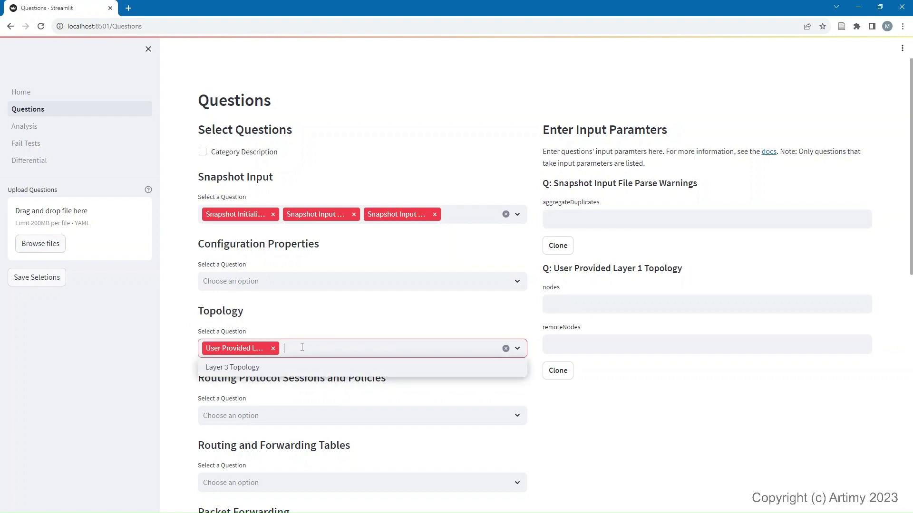
pyautogui.click(265, 372)
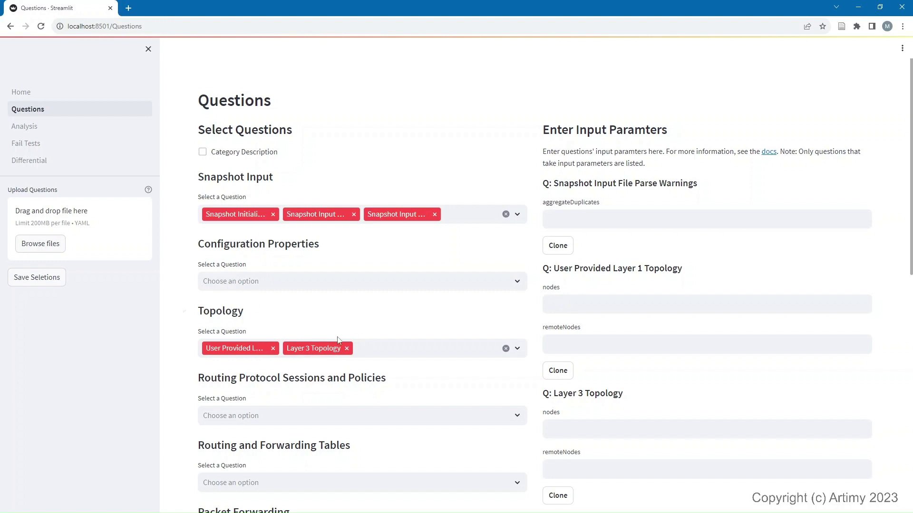
# Step: Open the network analysis and compare the User Provided Layer 1 Topology with the Layer 3 Topology, checking its interfaces and IPs
pyautogui.click(71, 132)
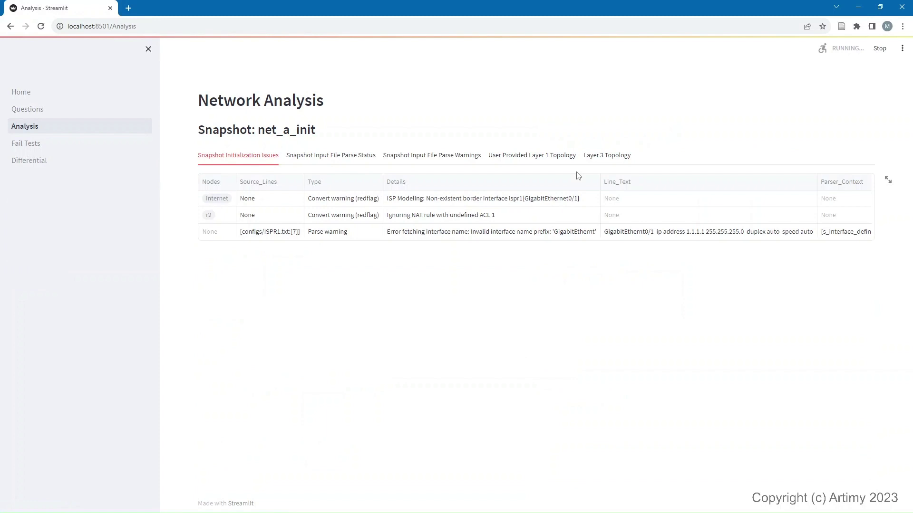
pyautogui.click(538, 159)
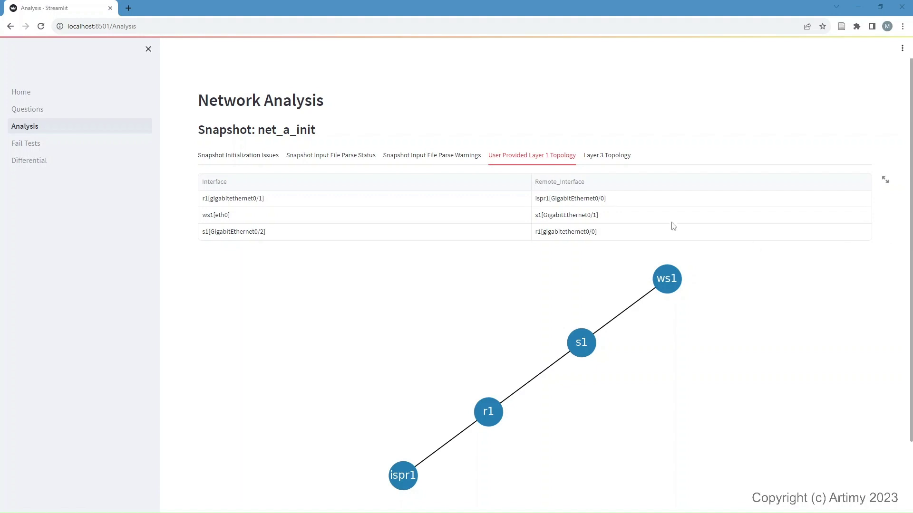
pyautogui.click(611, 160)
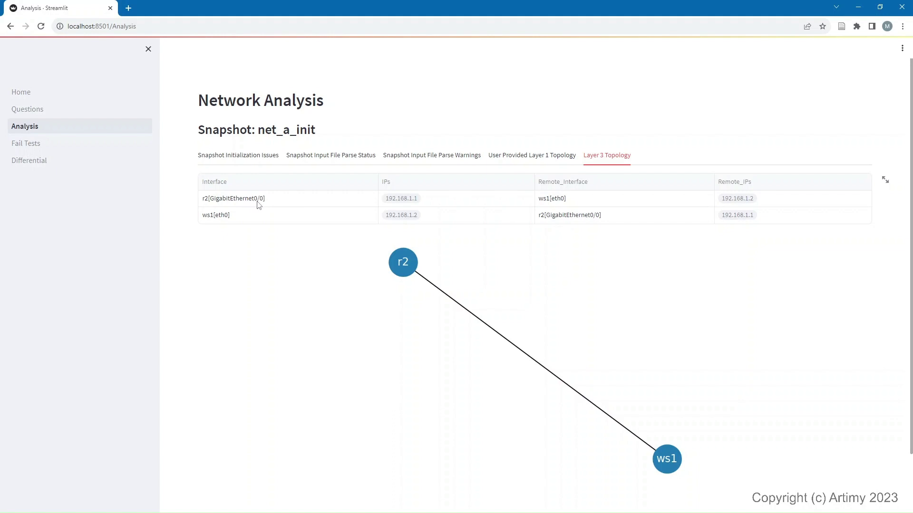
pyautogui.click(405, 200)
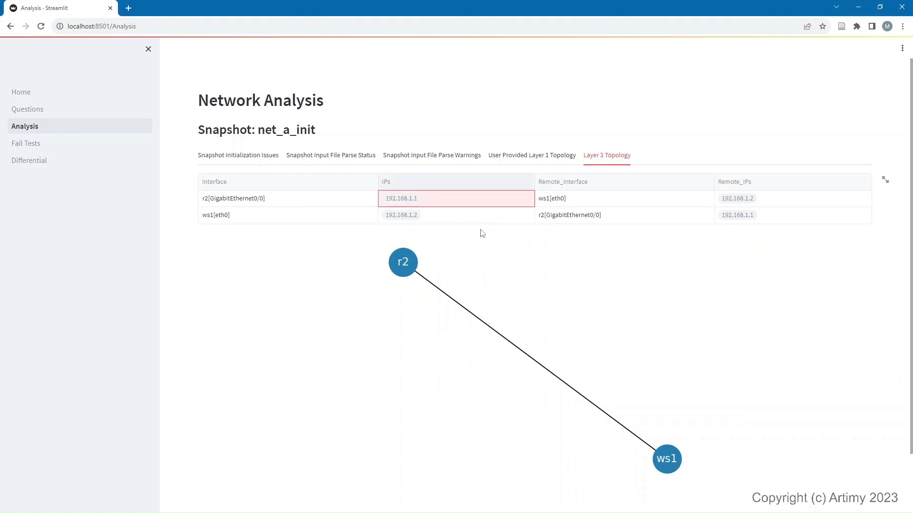
pyautogui.click(579, 202)
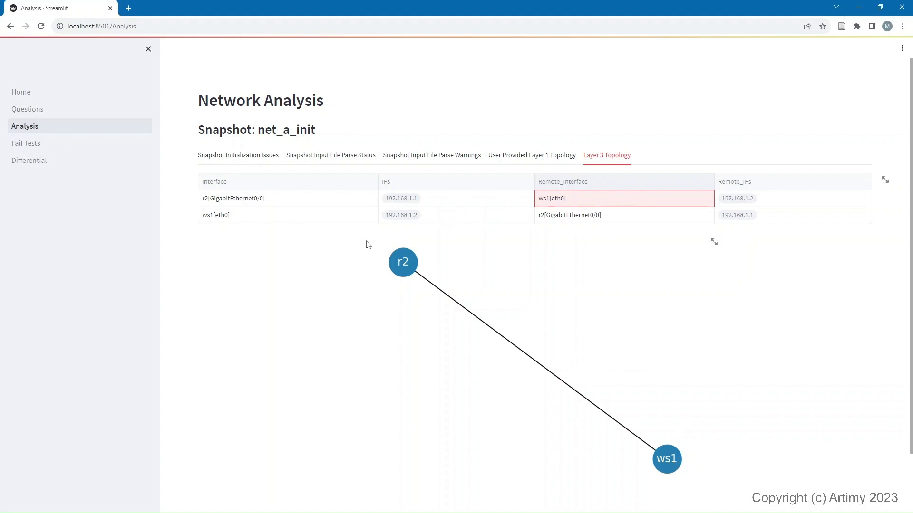
pyautogui.click(512, 162)
pyautogui.click(618, 155)
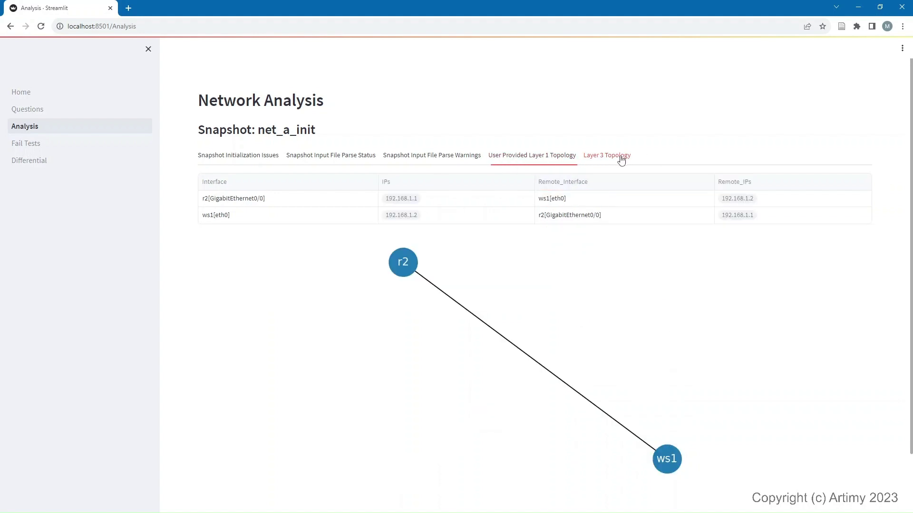
# Step: Return to the Questions page, switch to File Explorer and open the configs folder inside net_a_init
pyautogui.click(67, 113)
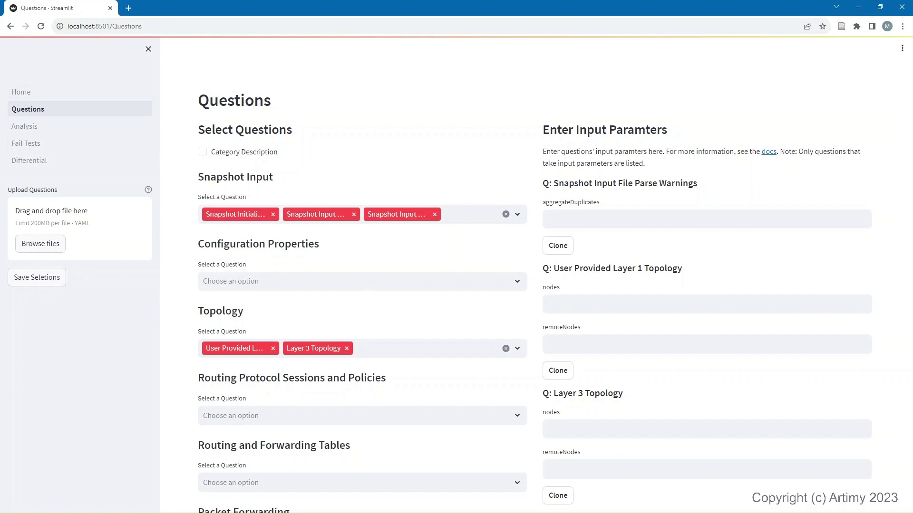
pyautogui.hotkey('alt', 'Tab')
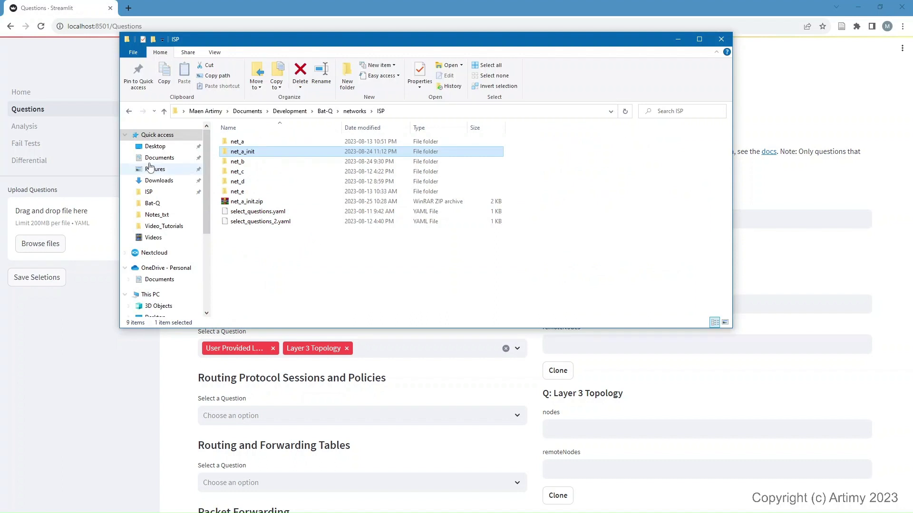
pyautogui.click(245, 203)
pyautogui.doubleClick(253, 153)
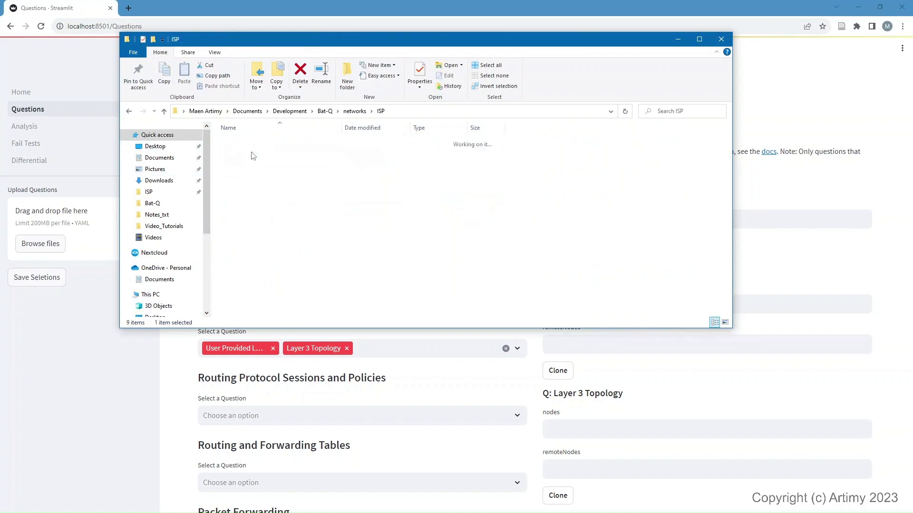
pyautogui.doubleClick(252, 152)
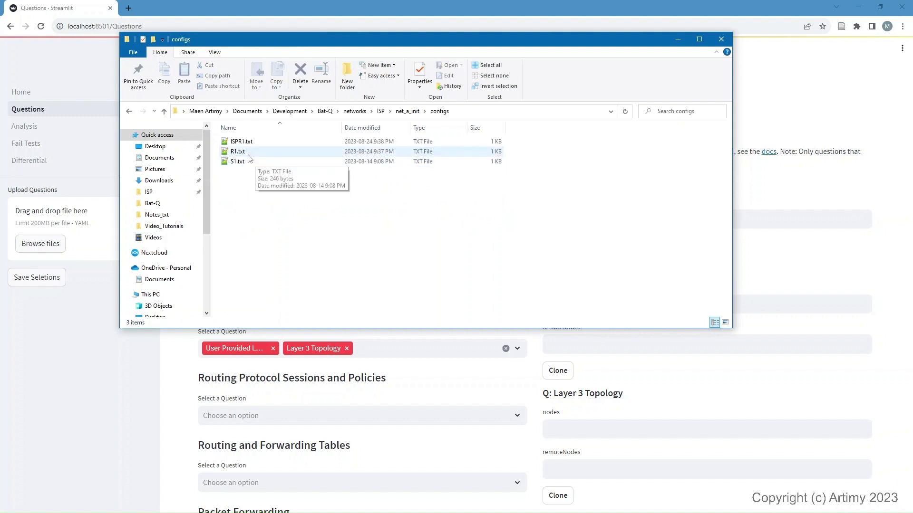
# Step: Open ISPR1.txt, correct the second interface name on line 7 to GigabitEthernet0/1, save the file and minimize the editor
pyautogui.doubleClick(244, 142)
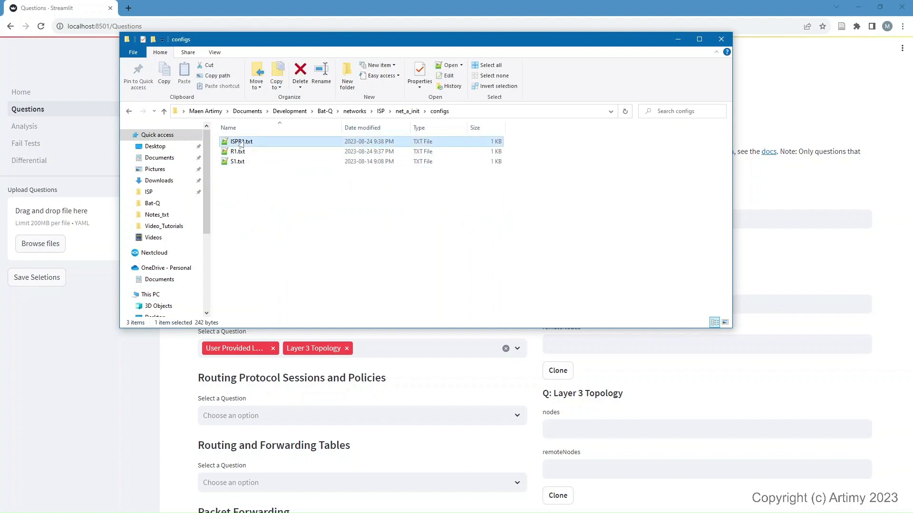
pyautogui.click(356, 155)
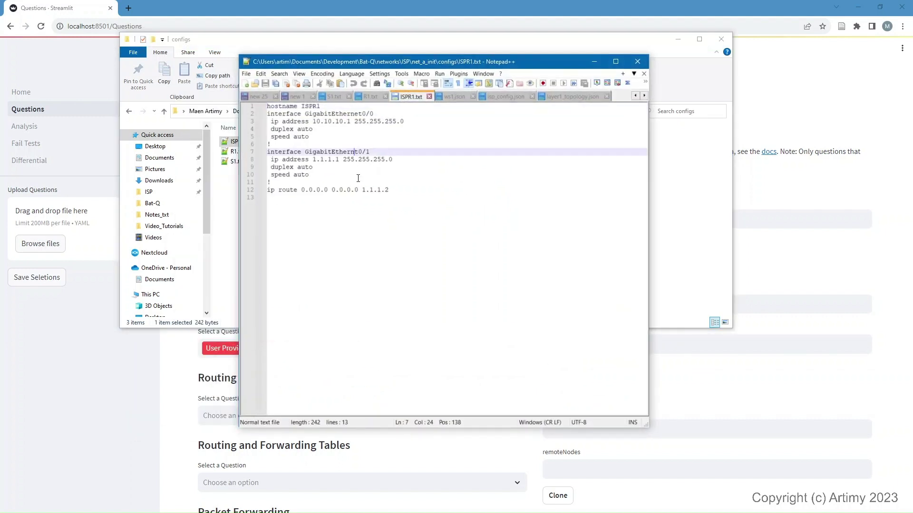
pyautogui.write('e')
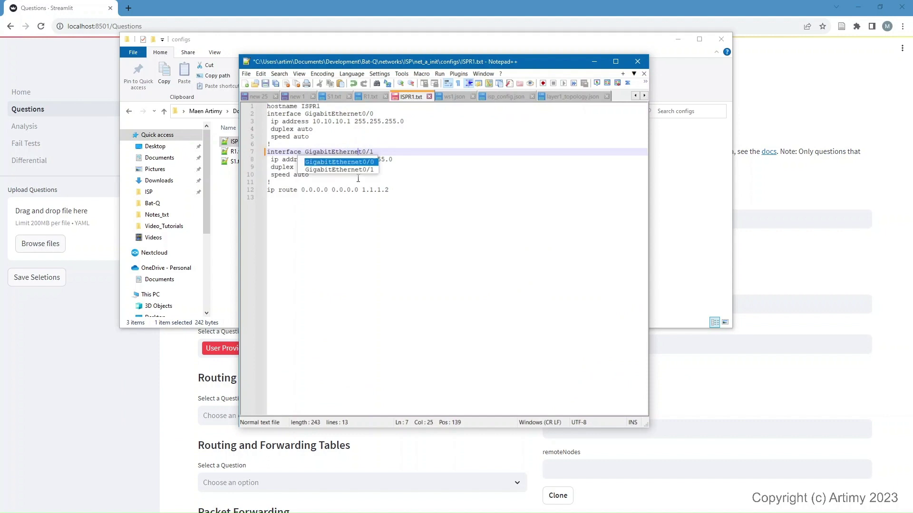
pyautogui.click(588, 379)
pyautogui.hotkey('ctrl', 's')
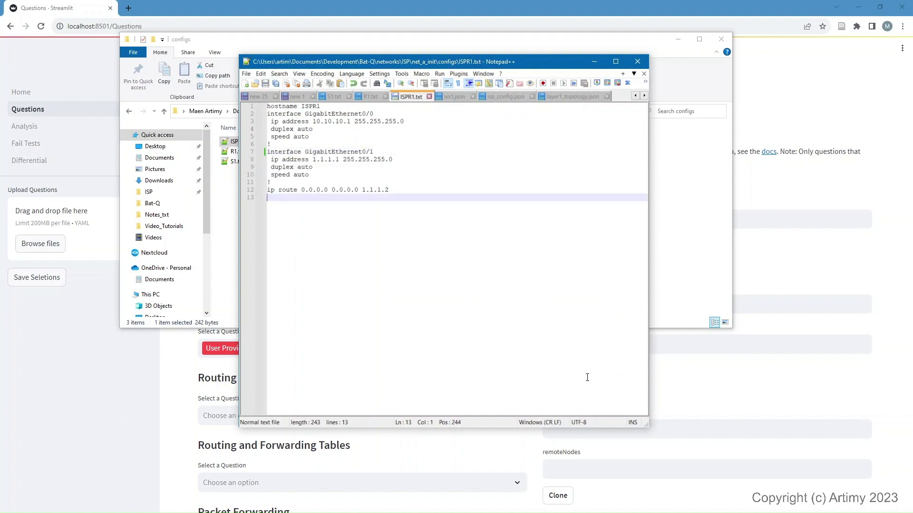
pyautogui.click(594, 64)
# Step: Go back up to the ISP folder and delete the outdated net_a_init.zip archive
pyautogui.click(164, 111)
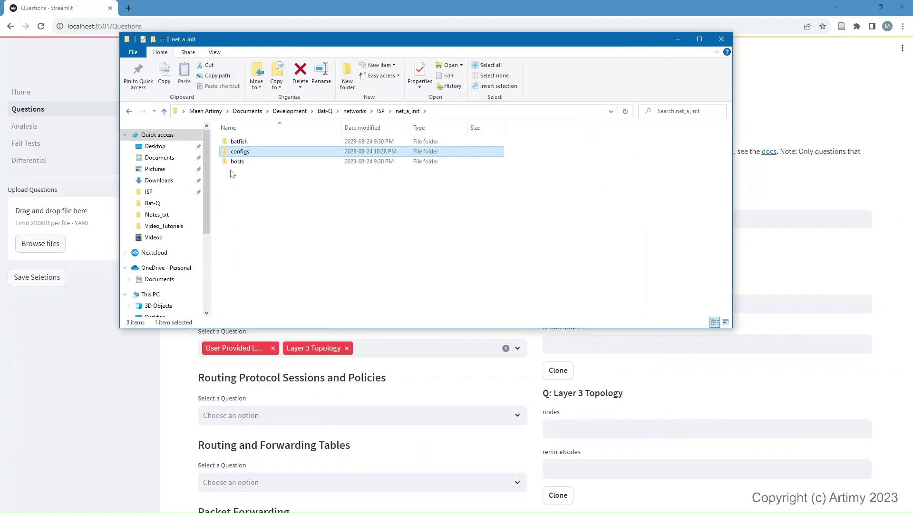
pyautogui.click(164, 111)
pyautogui.click(237, 202)
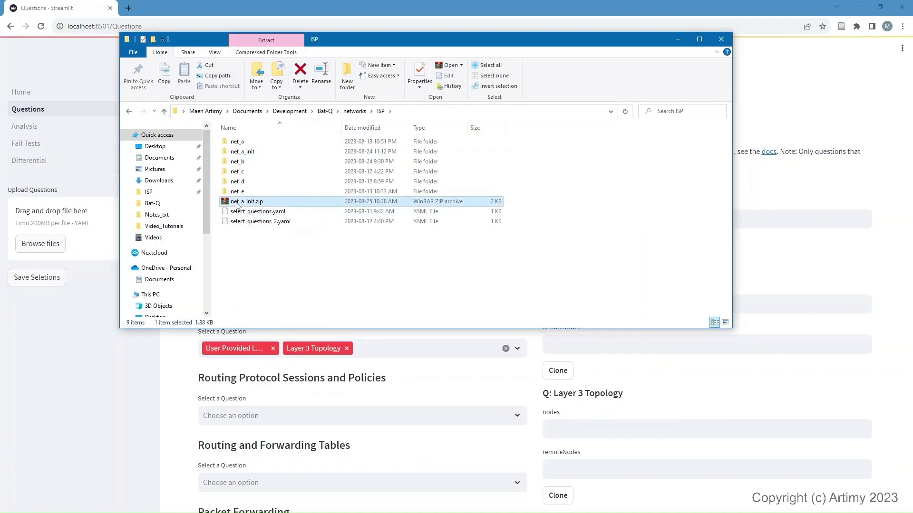
pyautogui.press('Delete')
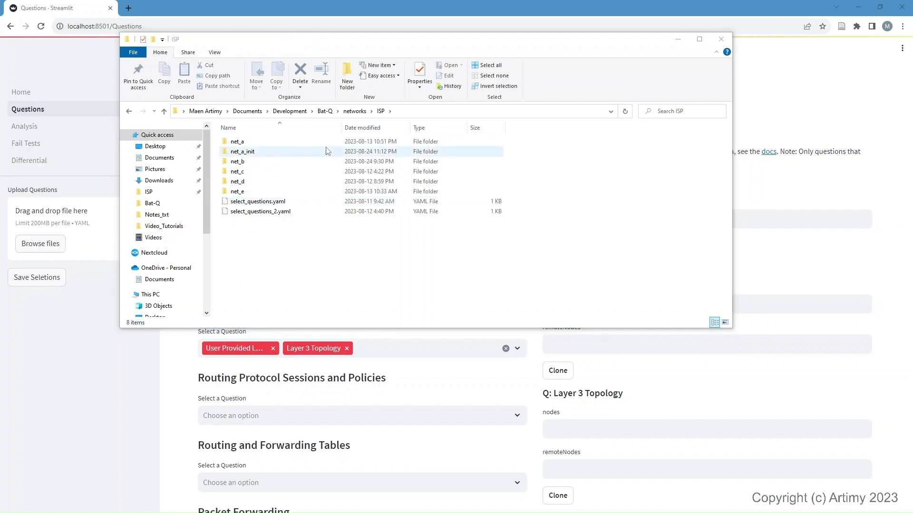
# Step: Compress the net_a_init folder into a new ZIP archive, keeping the name net_a_init.zip
pyautogui.rightClick(248, 151)
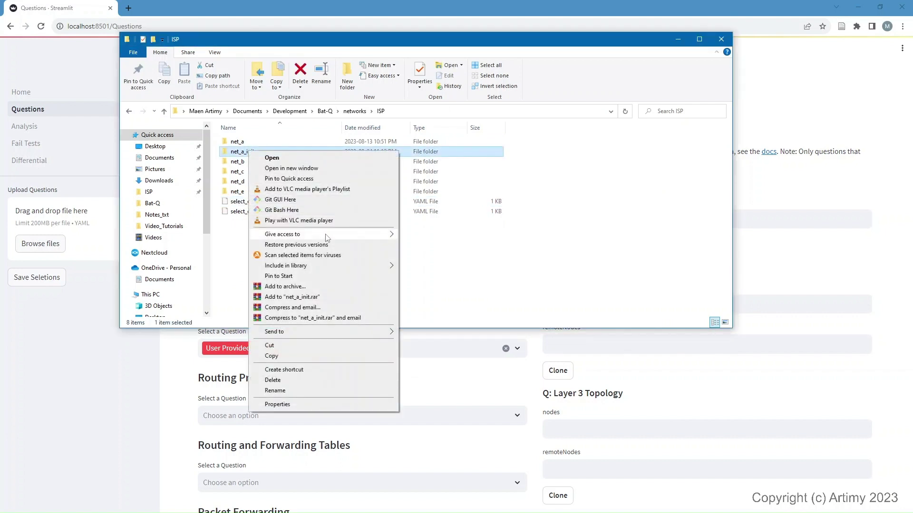
pyautogui.moveTo(328, 236)
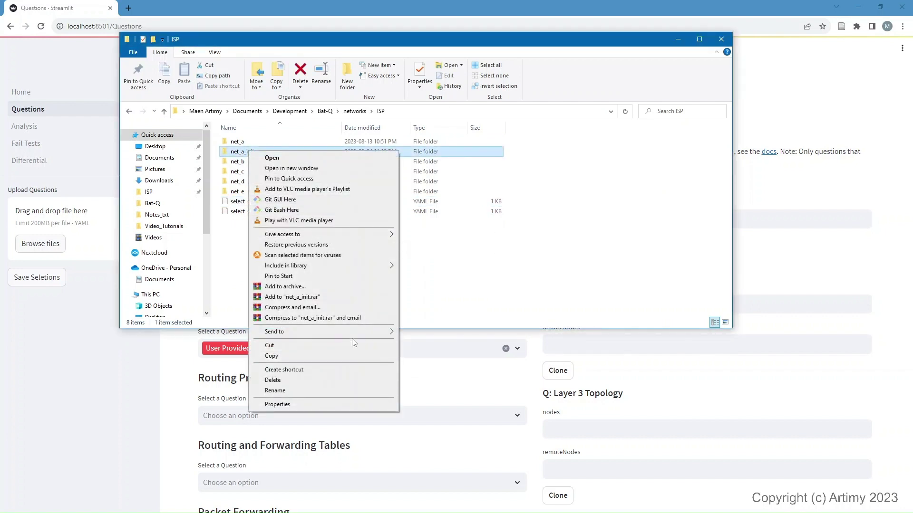
pyautogui.moveTo(361, 333)
pyautogui.click(447, 342)
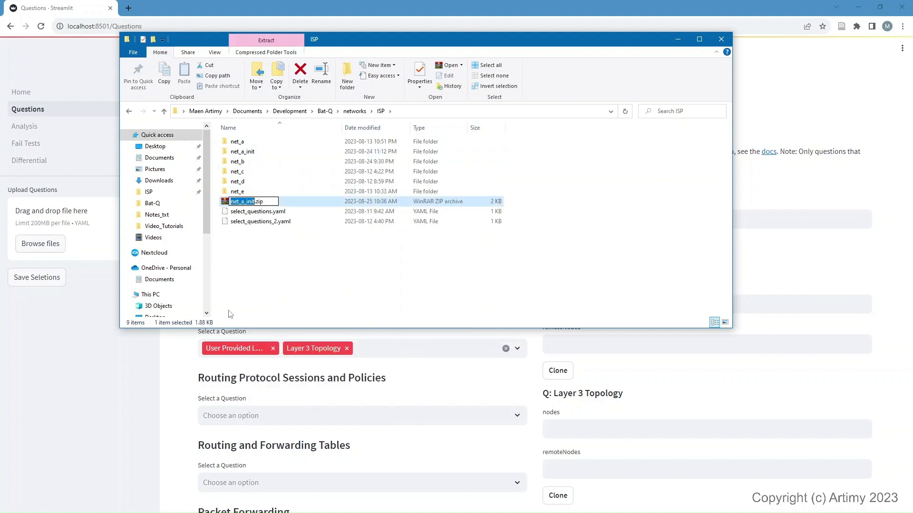
pyautogui.press('Return')
# Step: Switch to the Bat-Q Home page and upload the new net_a_init.zip as a network snapshot
pyautogui.click(55, 99)
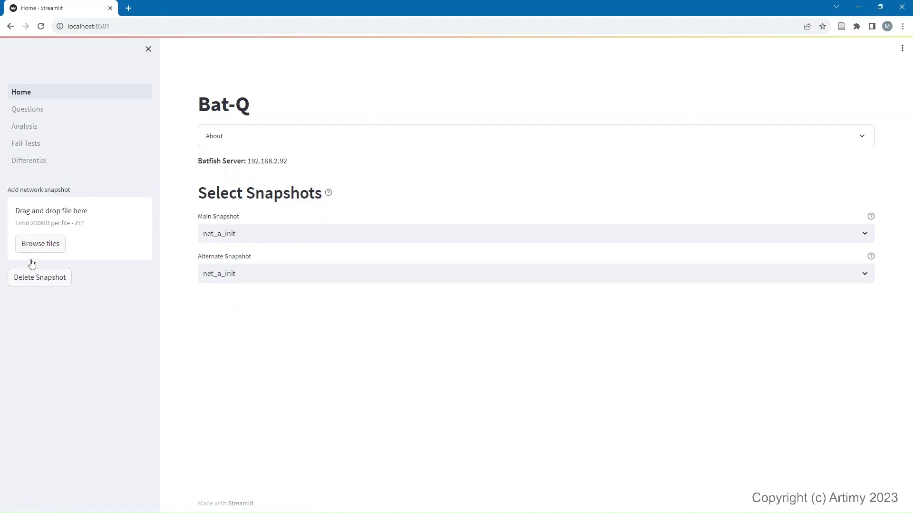
pyautogui.click(55, 248)
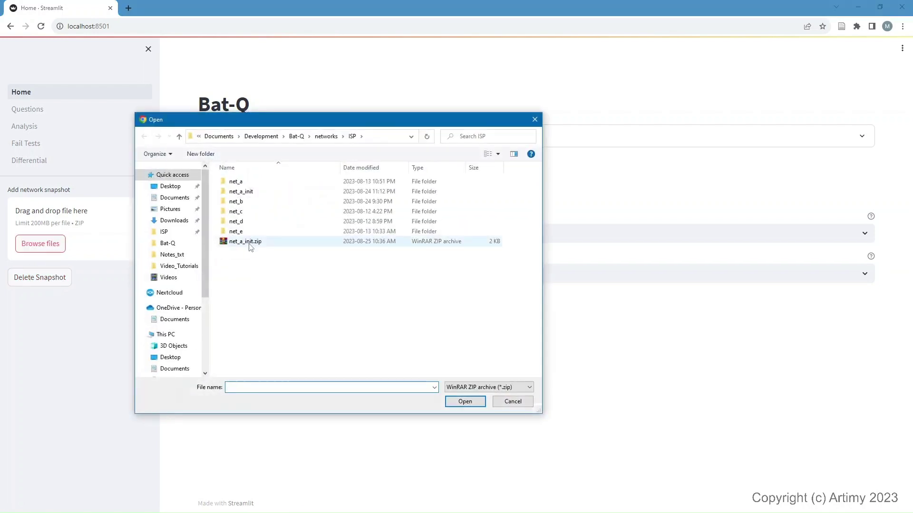
pyautogui.doubleClick(241, 243)
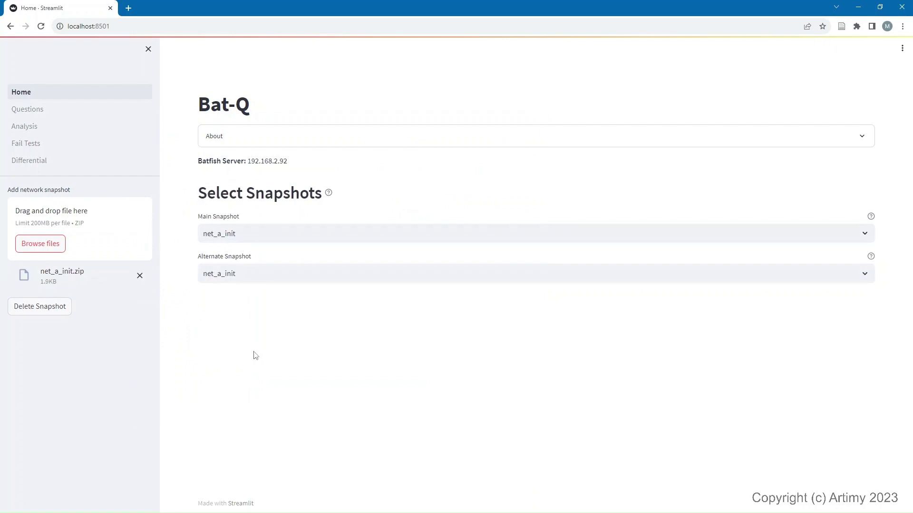
# Step: Rerun the analysis through the Questions page and review the parse status, parse warnings, initialization issues, and Layer 1 and Layer 3 topologies
pyautogui.click(72, 113)
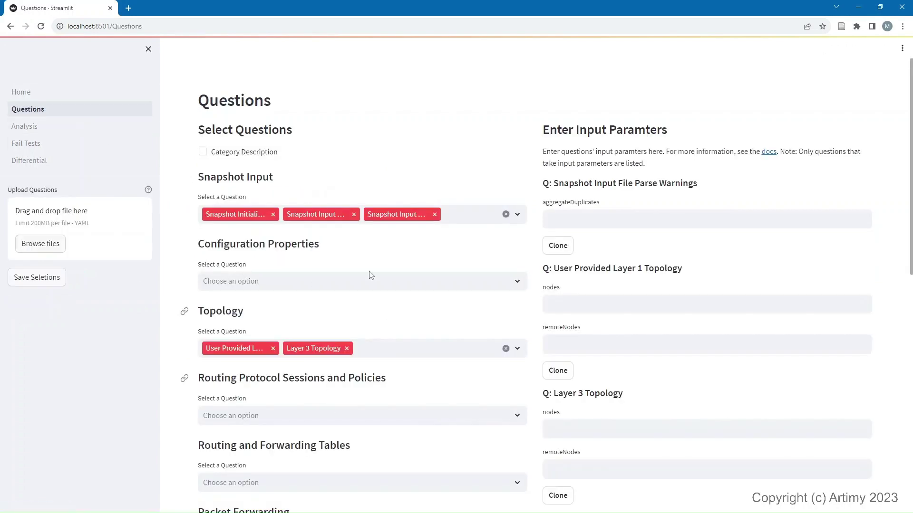
pyautogui.click(59, 131)
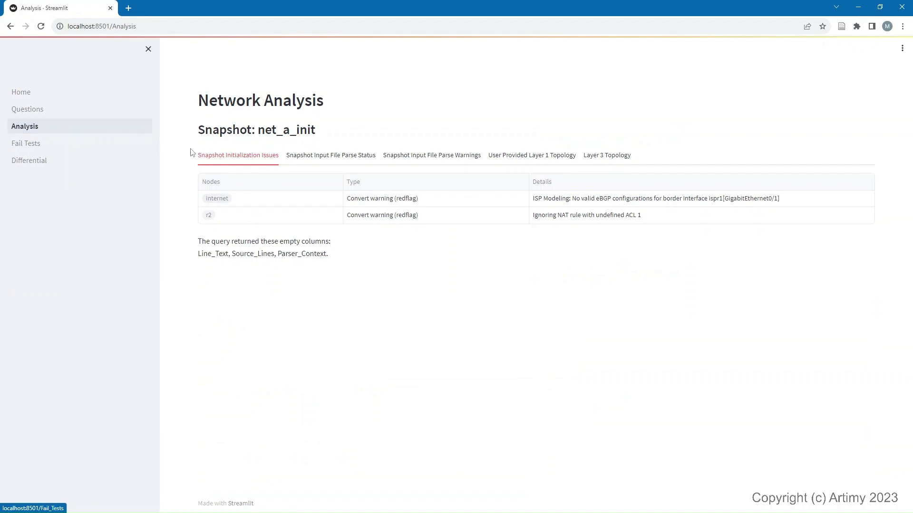
pyautogui.click(340, 162)
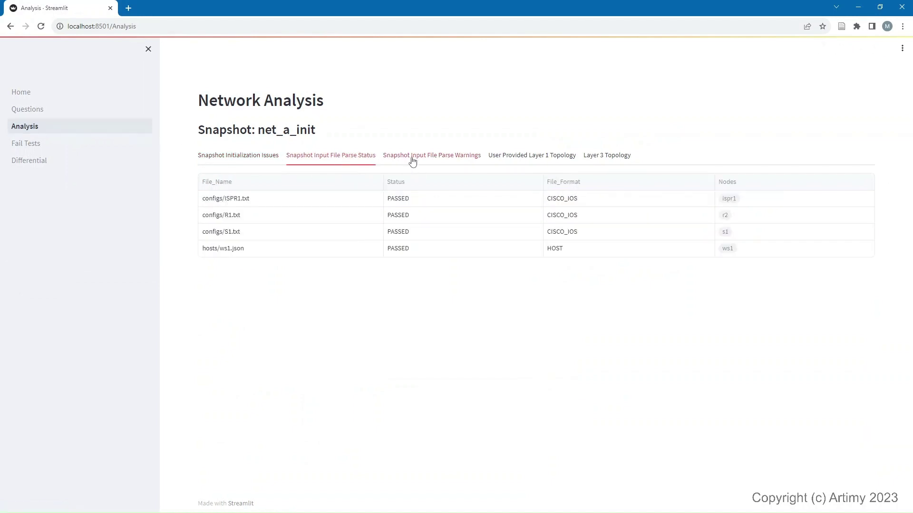
pyautogui.click(452, 156)
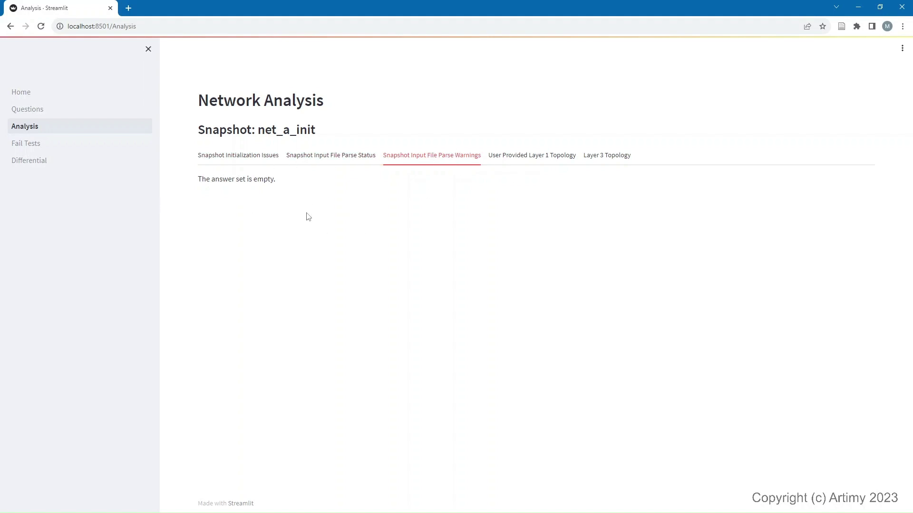
pyautogui.click(251, 157)
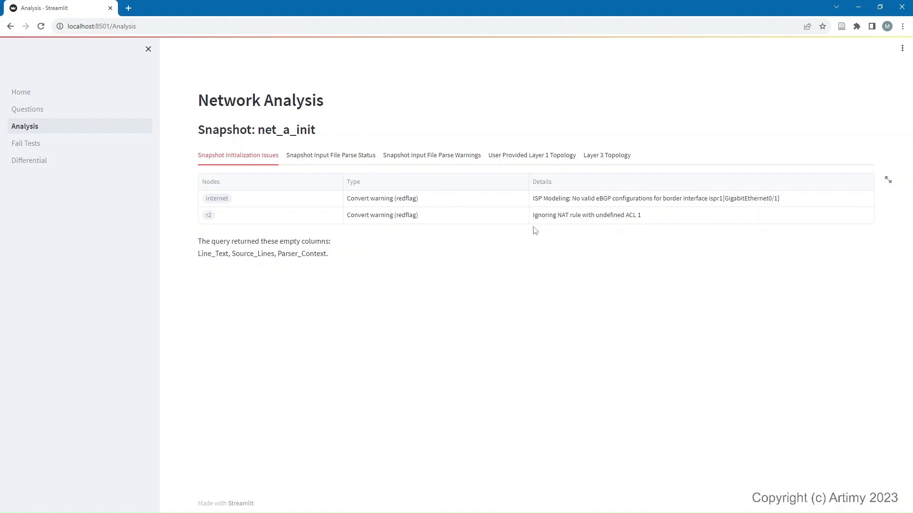
pyautogui.click(533, 161)
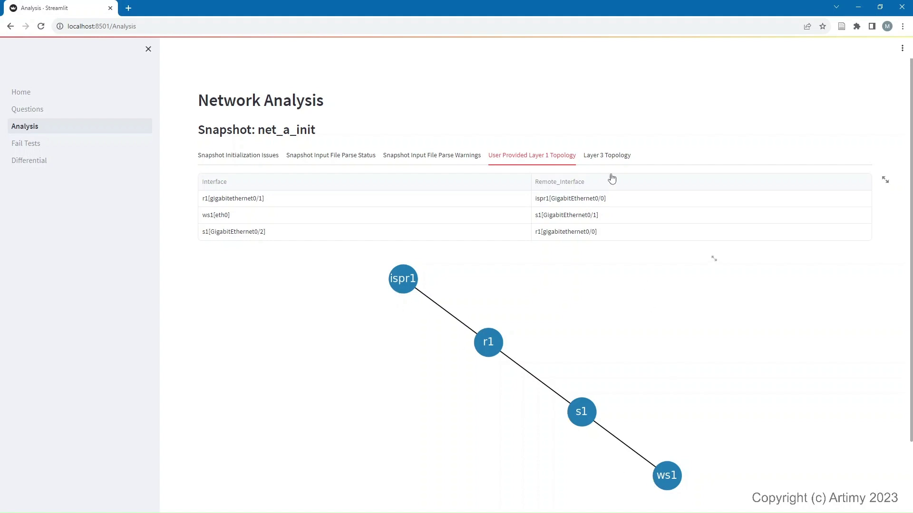
pyautogui.click(609, 157)
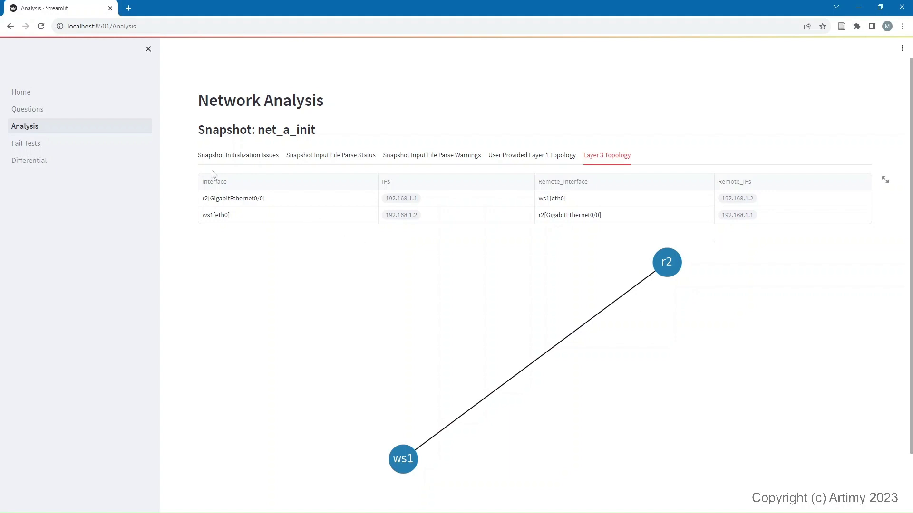
# Step: Return to the Questions page and add the Configuration Properties questions Interface Properties and IP Owners
pyautogui.click(96, 115)
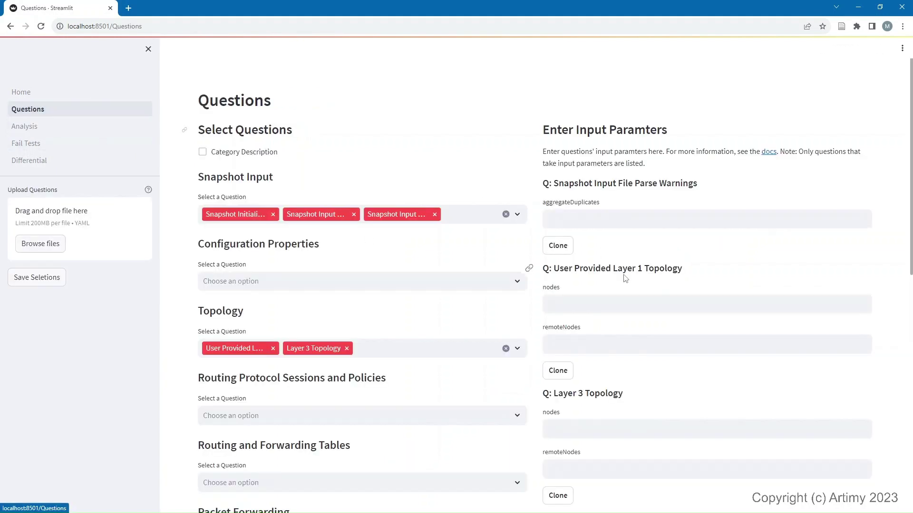
pyautogui.scroll(-1, 398, 289)
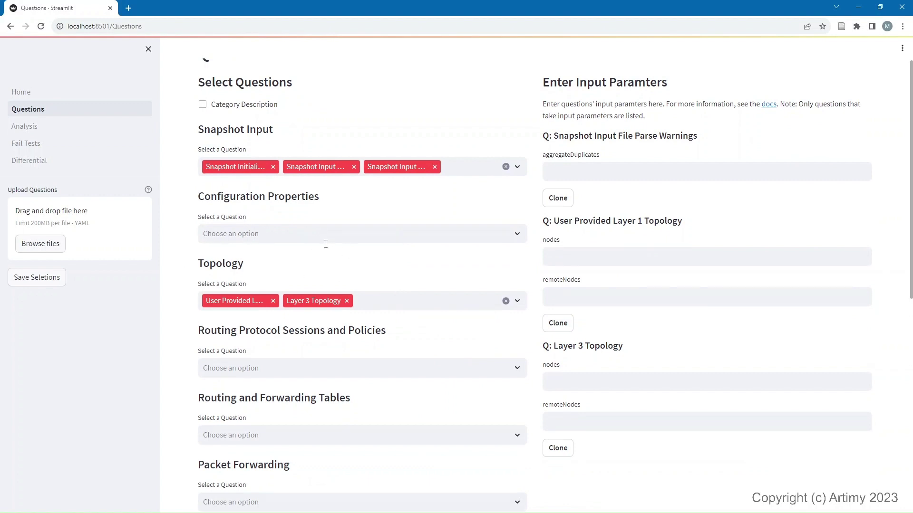
pyautogui.scroll(1, 369, 251)
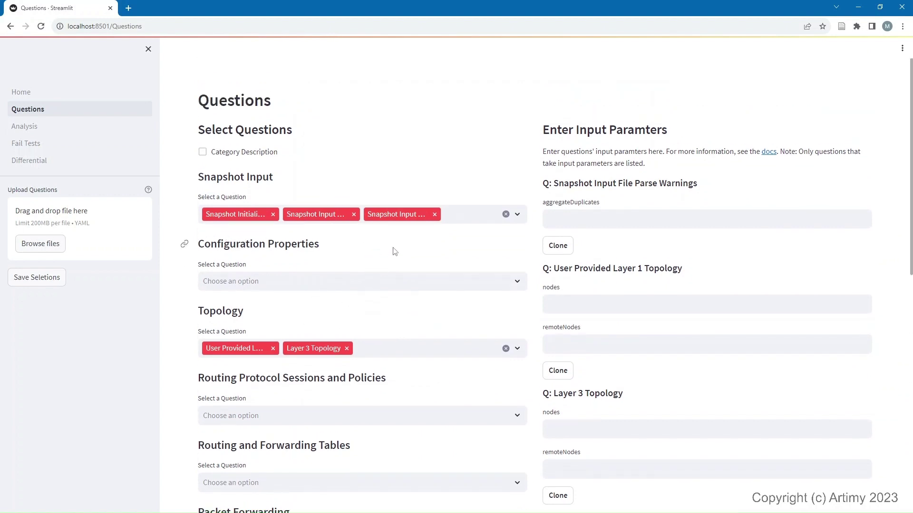
pyautogui.scroll(-1, 309, 228)
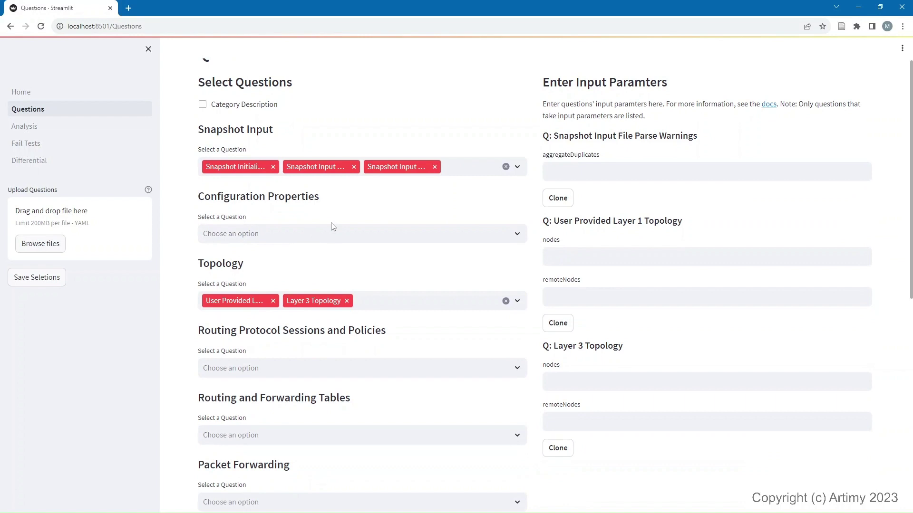
pyautogui.click(306, 233)
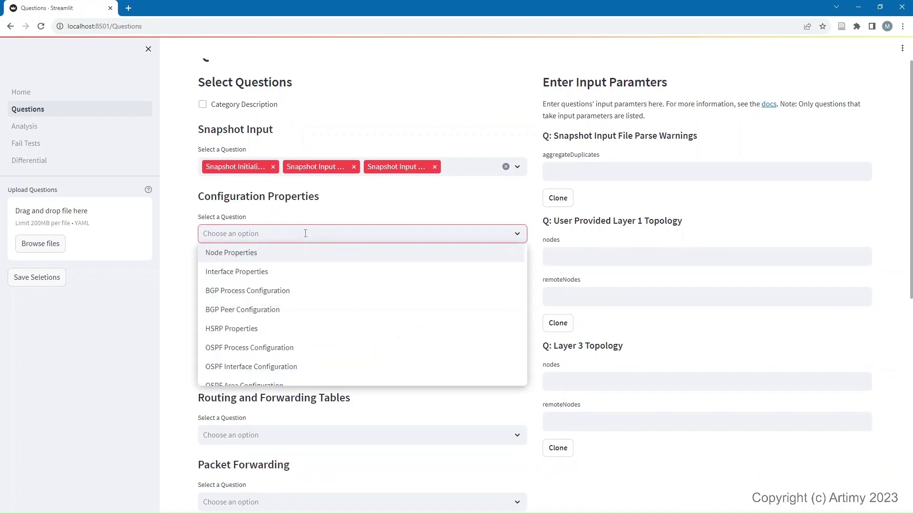
pyautogui.scroll(-1, 306, 235)
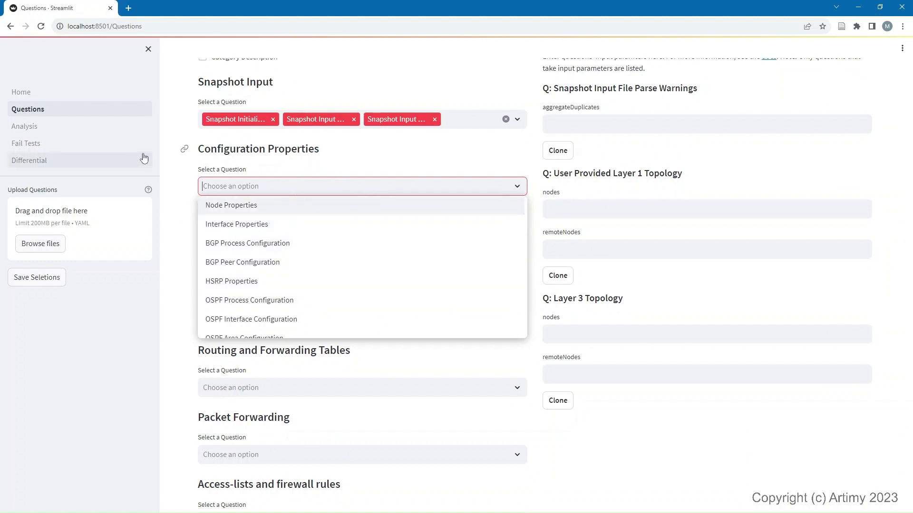
pyautogui.scroll(-5, 268, 224)
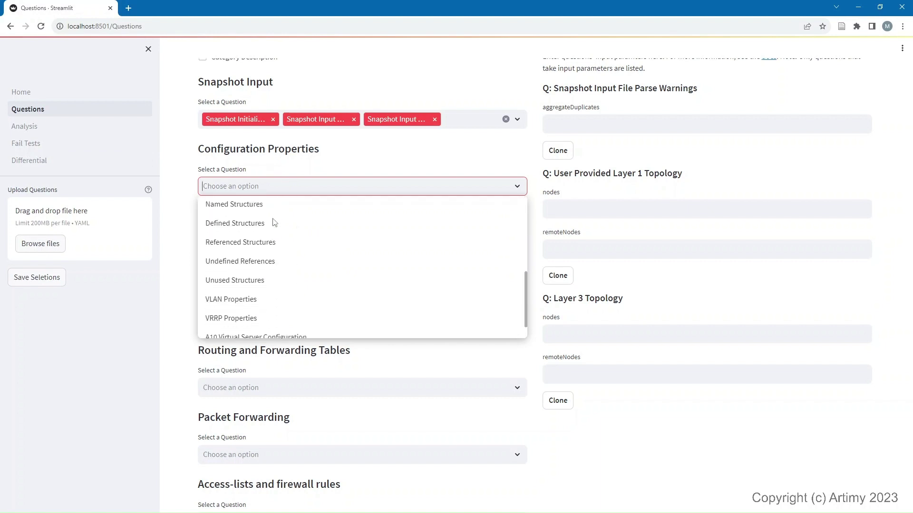
pyautogui.scroll(5, 274, 224)
pyautogui.scroll(-5, 274, 223)
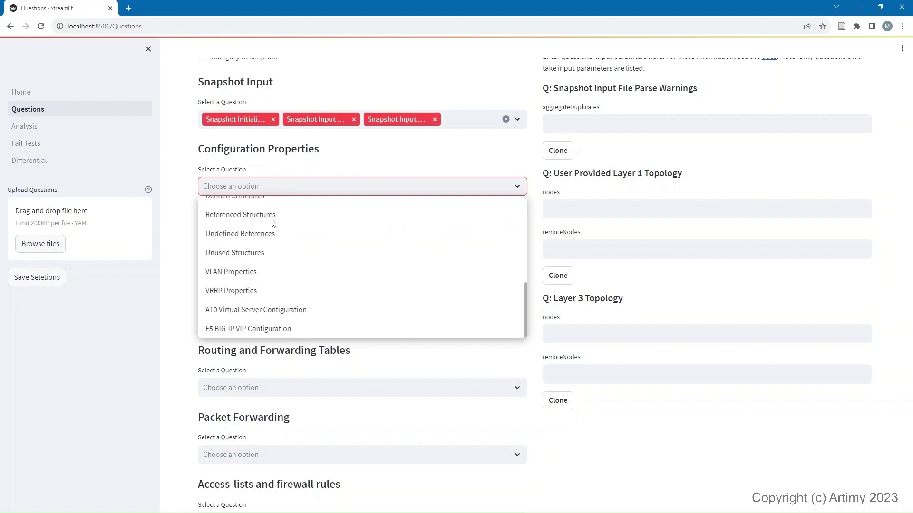
pyautogui.scroll(6, 269, 224)
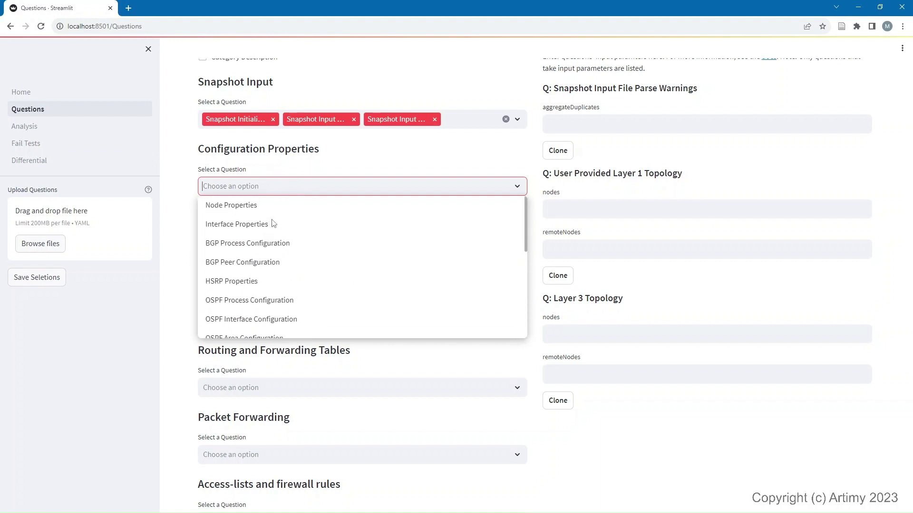
pyautogui.click(226, 232)
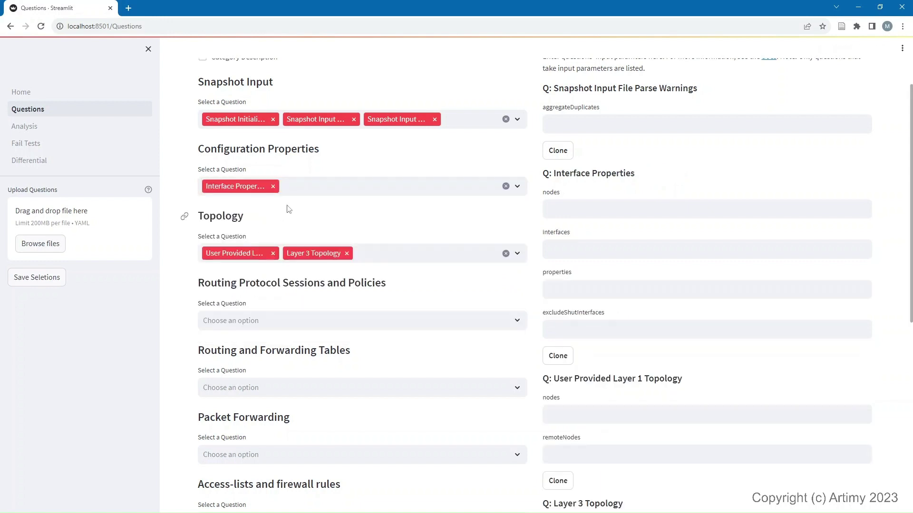
pyautogui.click(302, 188)
pyautogui.scroll(-1, 296, 242)
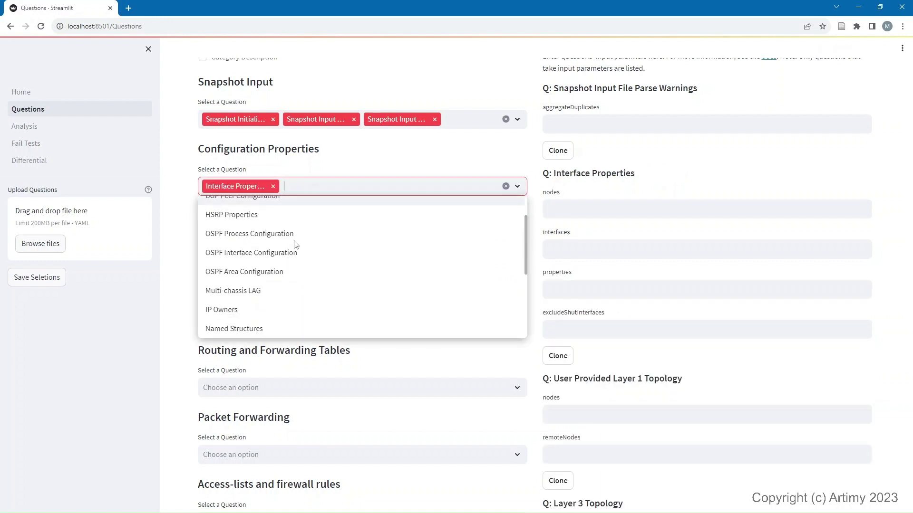
pyautogui.click(243, 316)
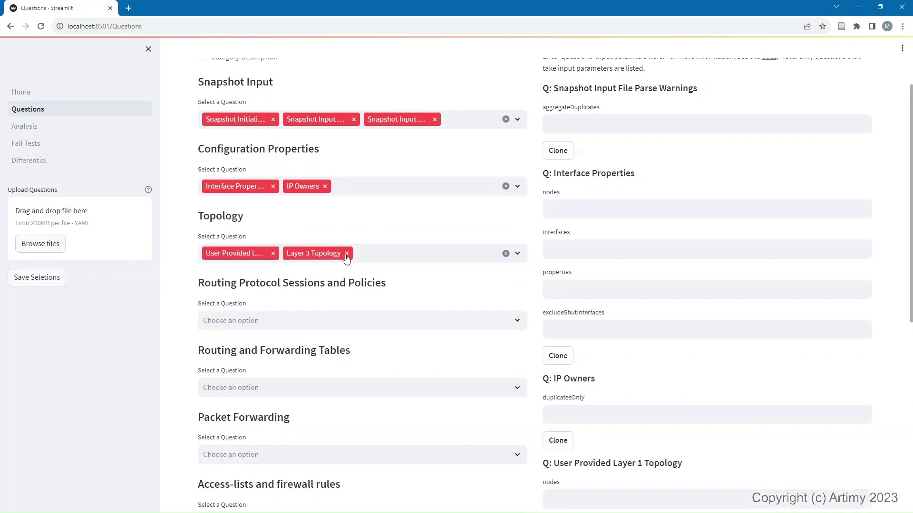
# Step: Remove both Topology questions and the Snapshot Input File Parse Status and Parse Warnings questions, keeping Snapshot Initialization Issues
pyautogui.click(273, 254)
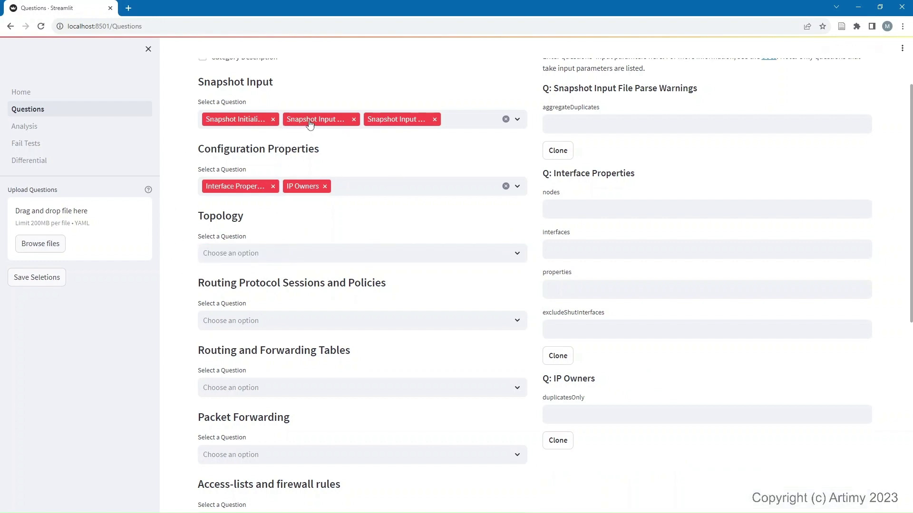
pyautogui.click(354, 120)
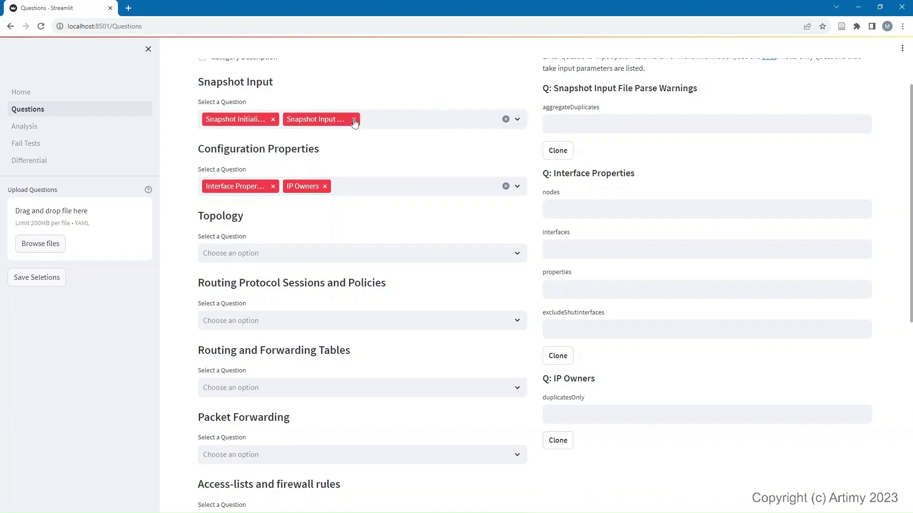
pyautogui.click(353, 119)
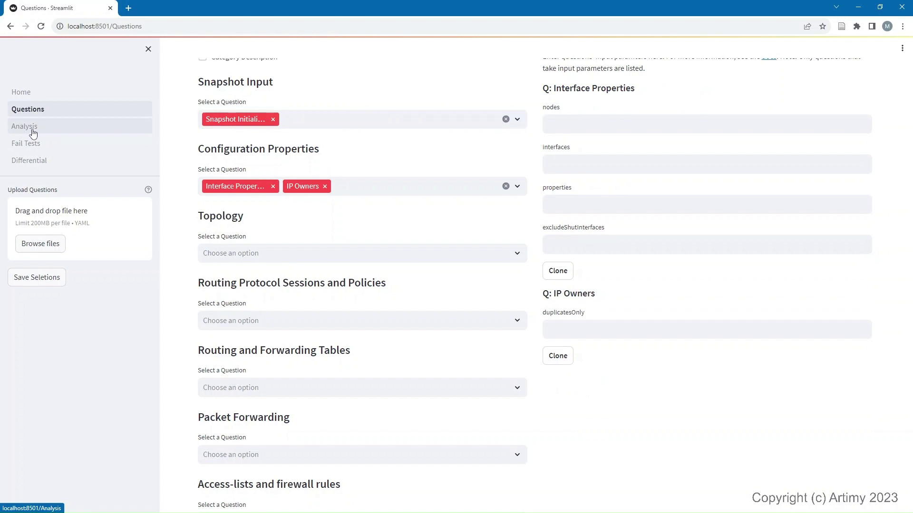
# Step: Run the analysis and compare the prefixes of ispr1 GigabitEthernet0/0 and r2 GigabitEthernet0/1 in the Interface Properties results
pyautogui.click(33, 133)
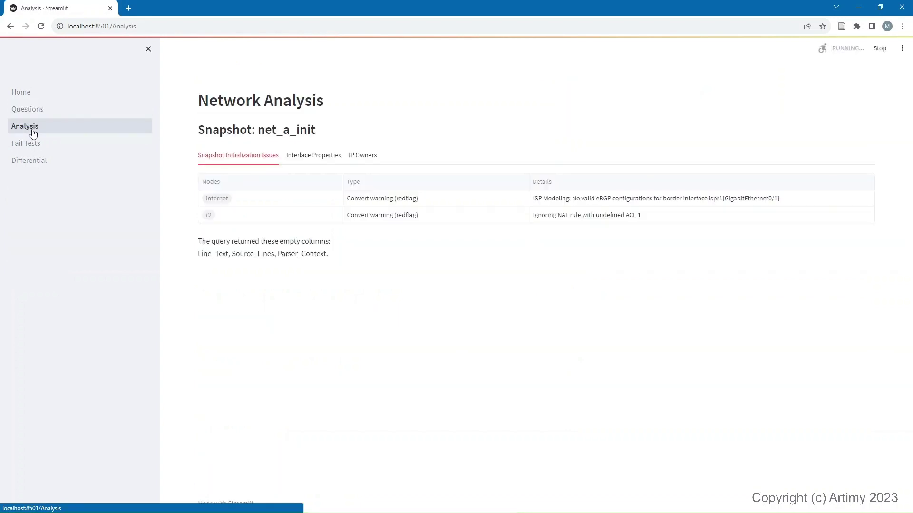
pyautogui.click(307, 163)
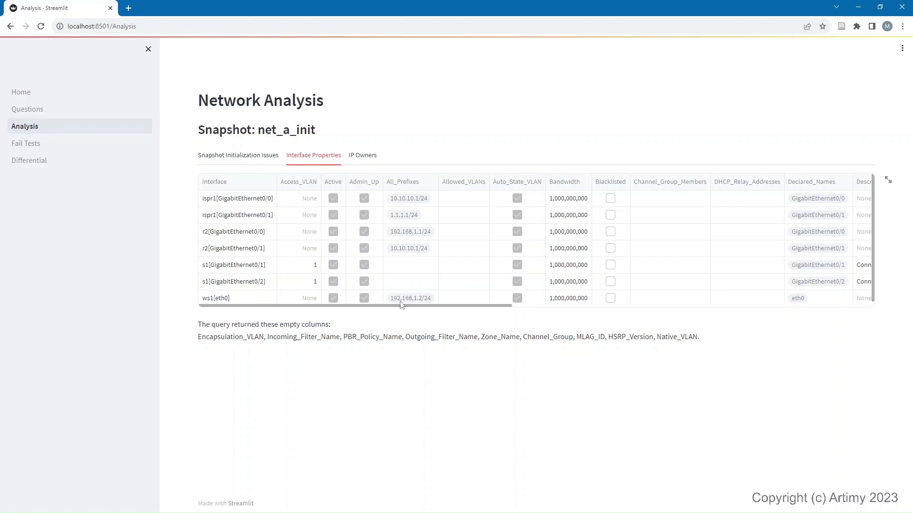
pyautogui.click(406, 204)
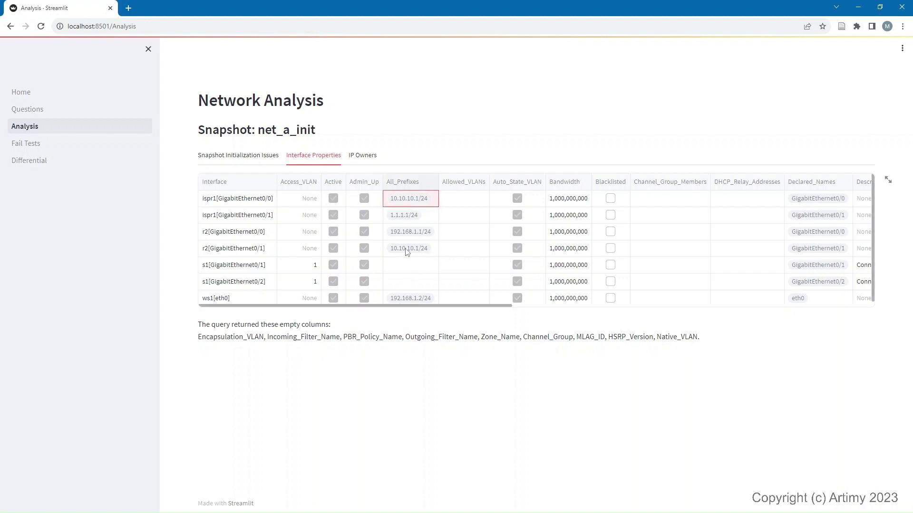
pyautogui.click(406, 250)
pyautogui.click(411, 203)
pyautogui.click(411, 251)
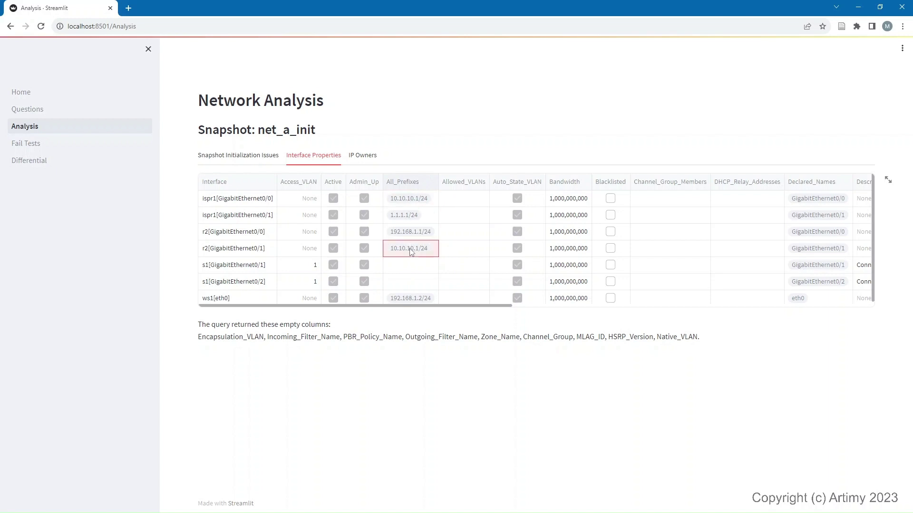
pyautogui.click(414, 205)
pyautogui.click(413, 252)
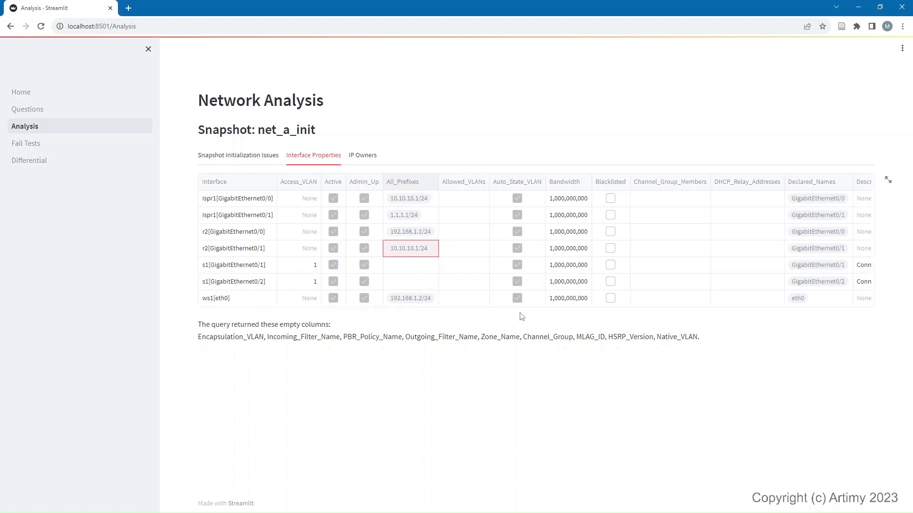
# Step: Examine the remaining Interface Properties columns and sort the table by All_Prefixes in ascending order
pyautogui.moveTo(481, 309); pyautogui.dragTo(817, 332)
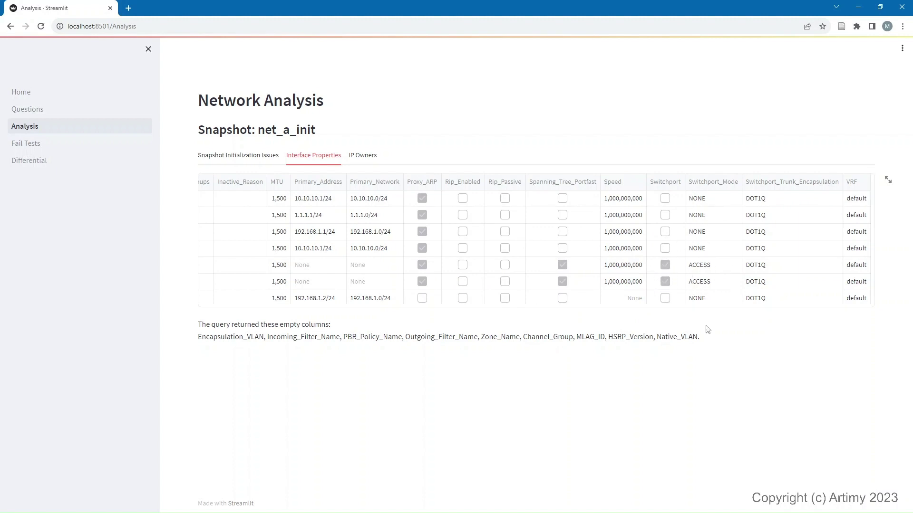
pyautogui.moveTo(709, 308); pyautogui.dragTo(325, 298)
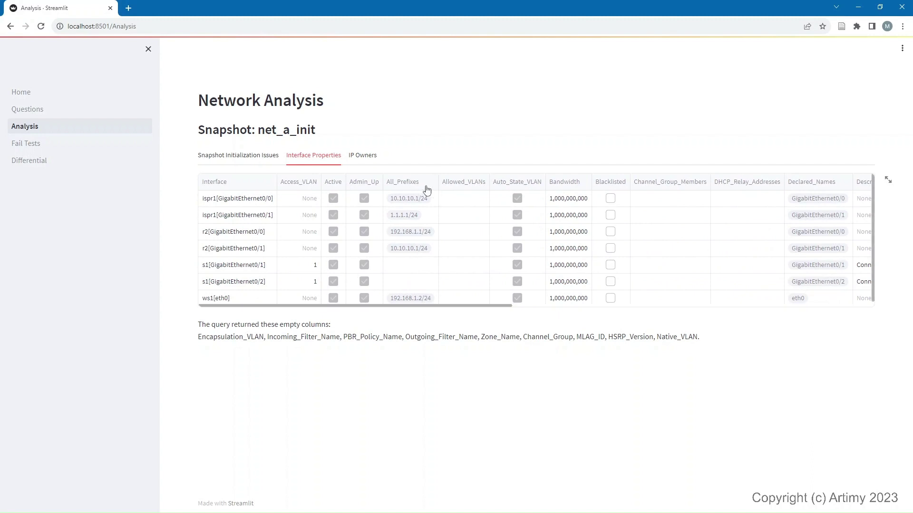
pyautogui.click(402, 187)
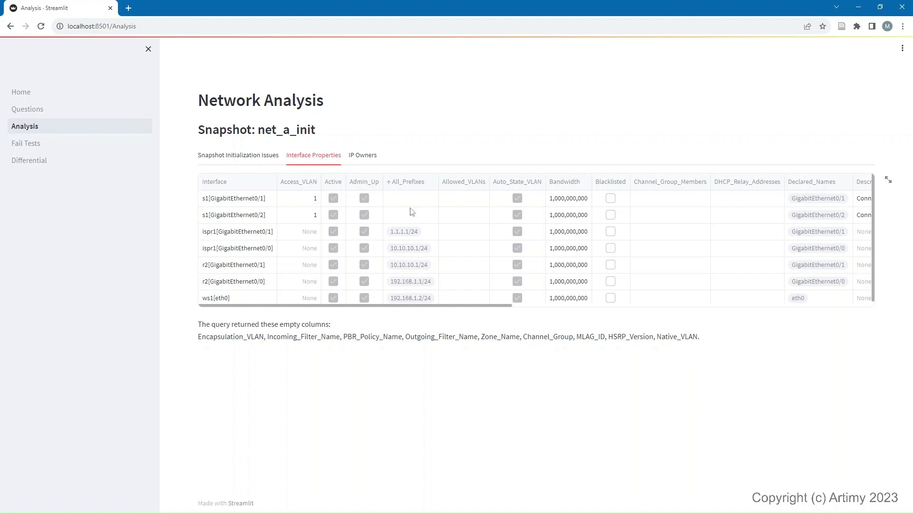
# Step: Review the IP Owners results, comparing the IP addresses of ispr1 GigabitEthernet0/0 and r2 GigabitEthernet0/1 for a duplicate
pyautogui.click(367, 159)
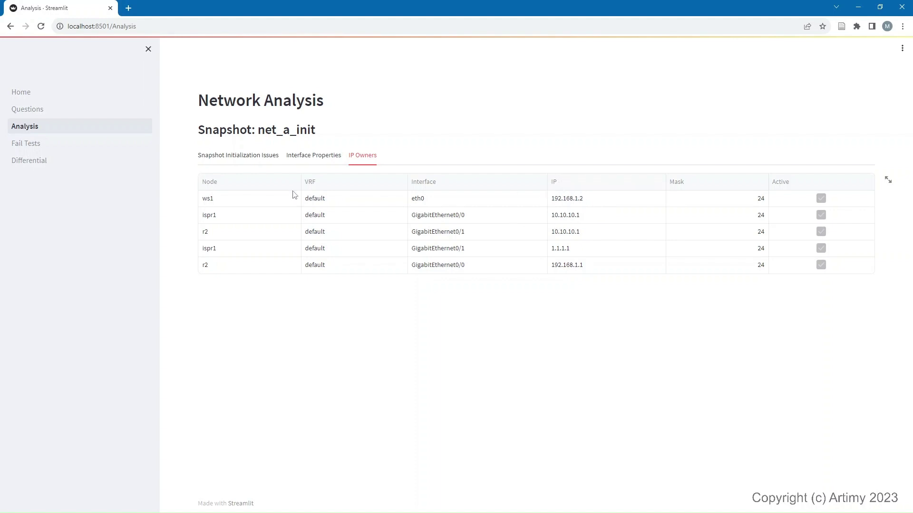
pyautogui.click(584, 220)
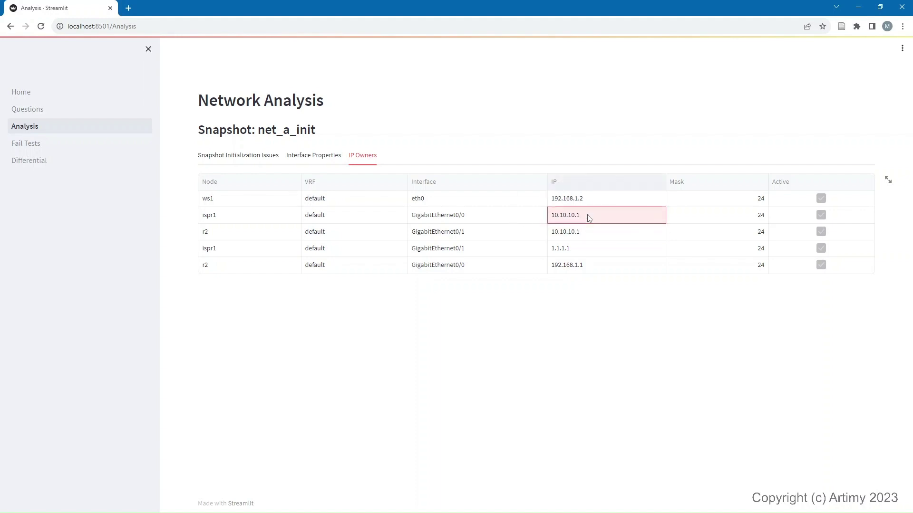
pyautogui.click(586, 233)
pyautogui.click(591, 220)
pyautogui.click(589, 230)
pyautogui.click(590, 217)
pyautogui.click(589, 229)
pyautogui.click(590, 217)
pyautogui.click(593, 235)
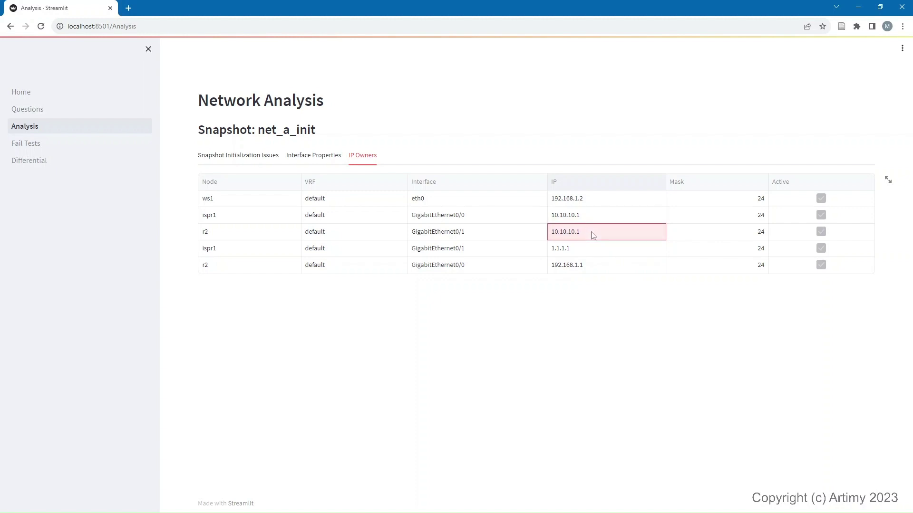
pyautogui.click(610, 219)
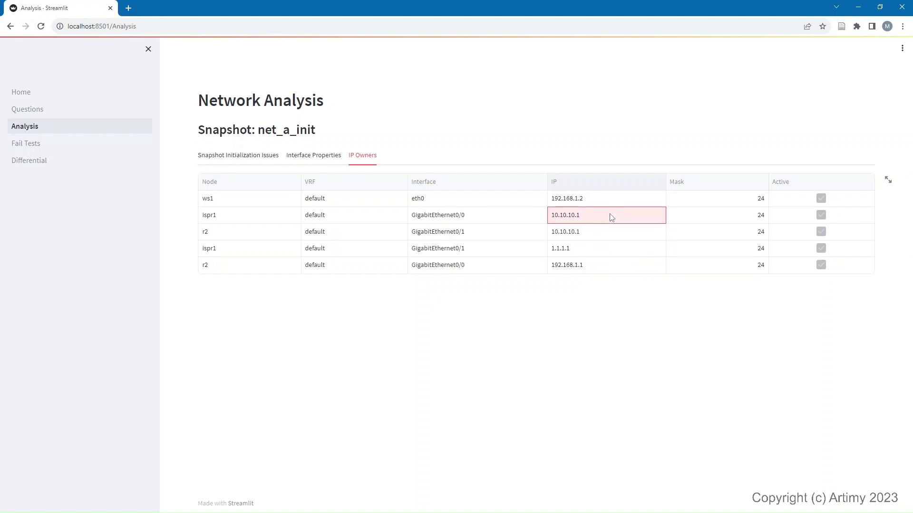
pyautogui.click(610, 236)
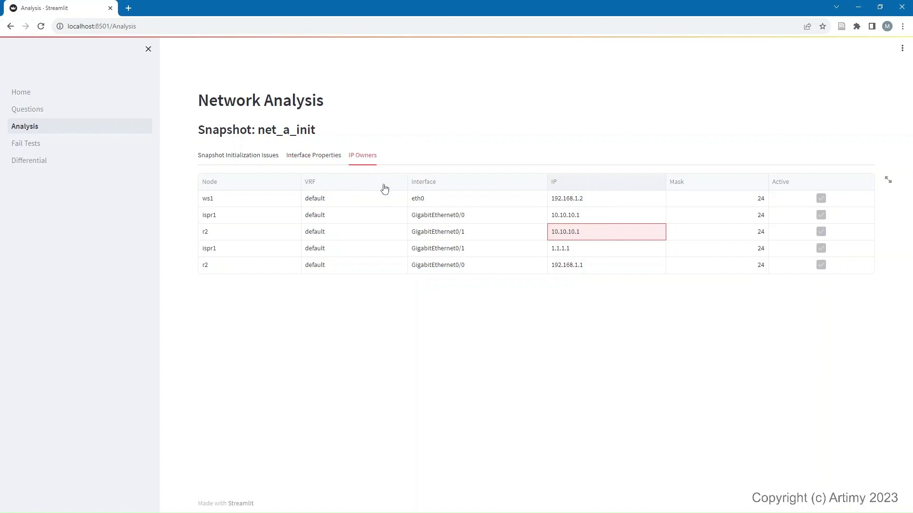
pyautogui.click(586, 217)
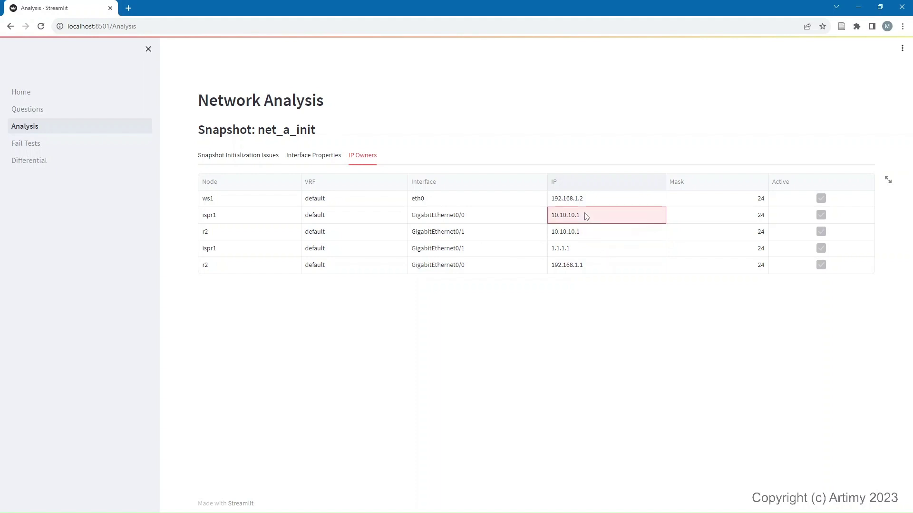
pyautogui.click(588, 238)
pyautogui.click(590, 218)
pyautogui.click(577, 236)
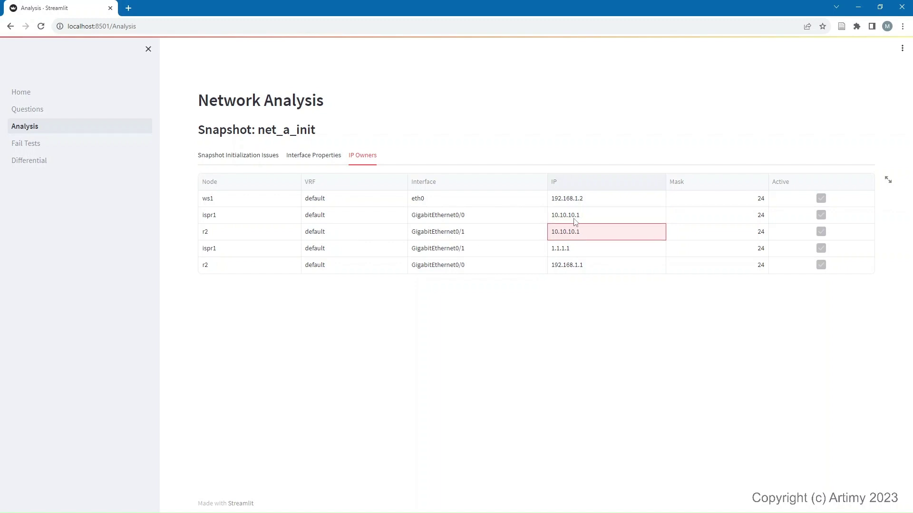
pyautogui.click(575, 220)
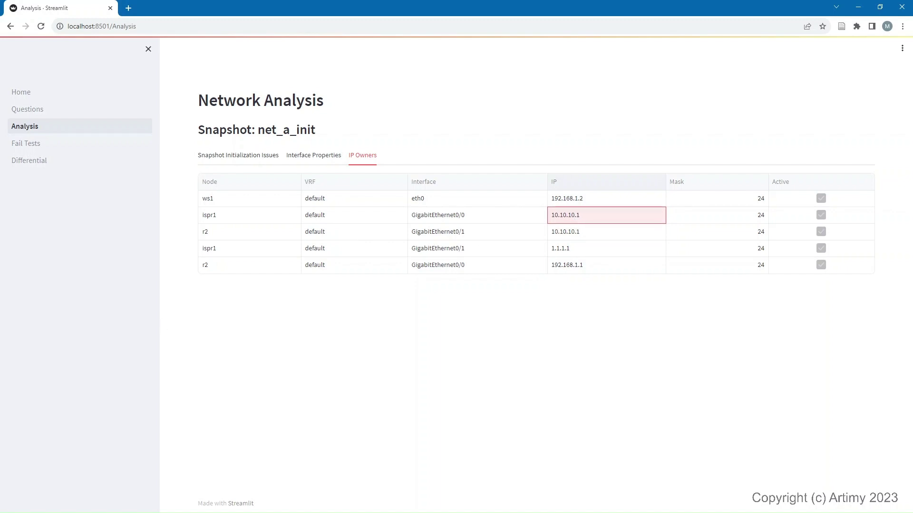
# Step: Switch to File Explorer and open R1.txt from the net_a_init configs folder in Notepad++
pyautogui.hotkey('alt', 'Tab')
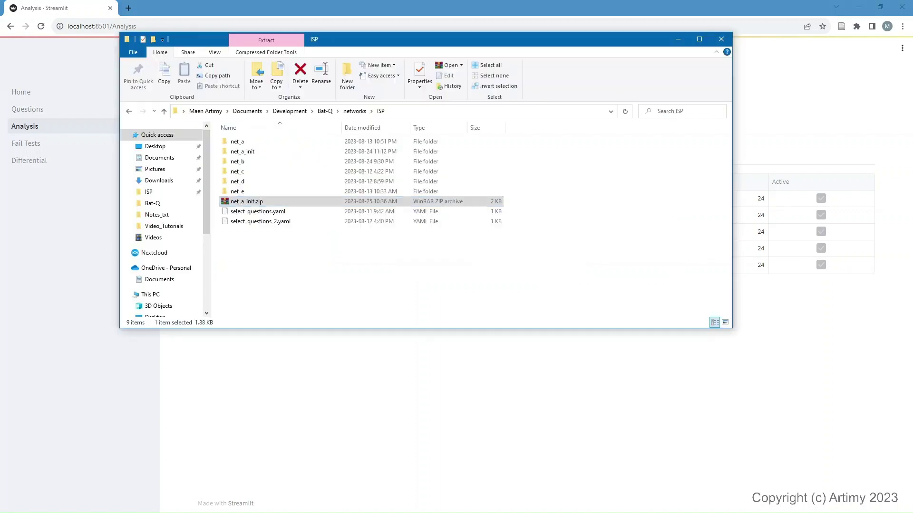
pyautogui.doubleClick(256, 152)
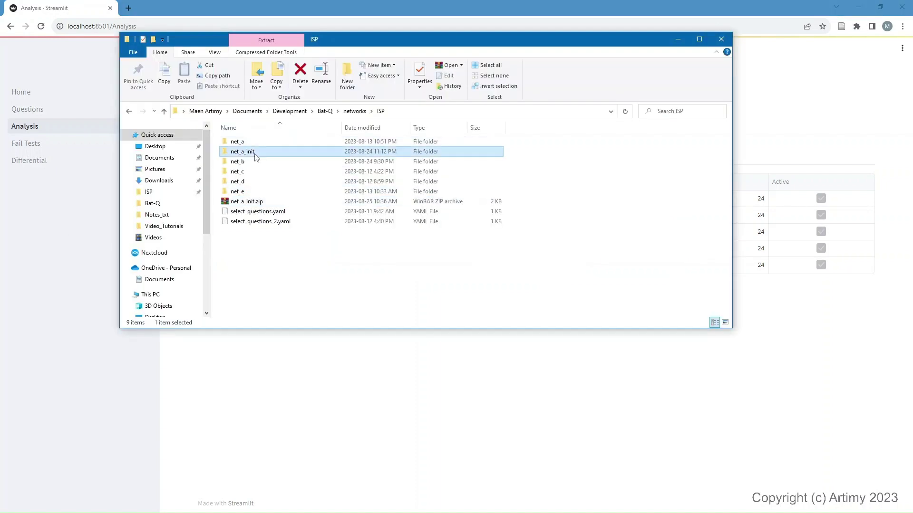
pyautogui.click(248, 155)
pyautogui.doubleClick(248, 153)
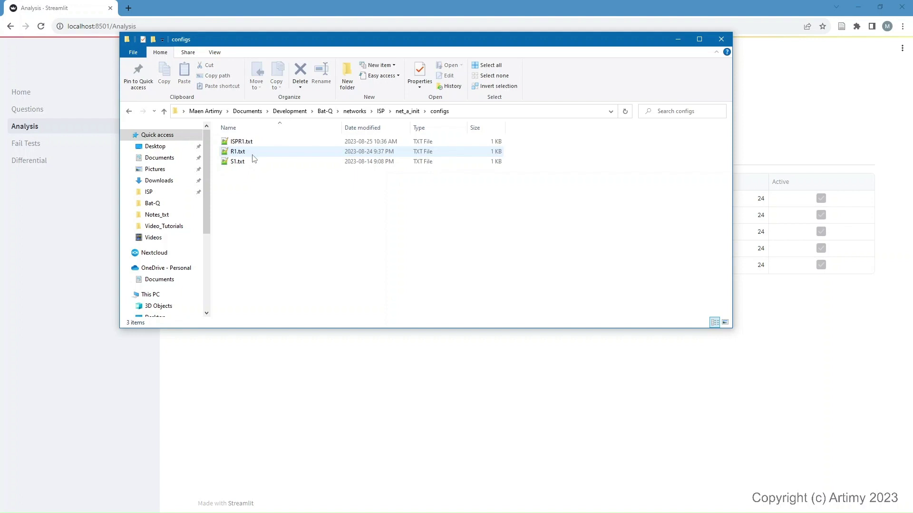
pyautogui.doubleClick(245, 152)
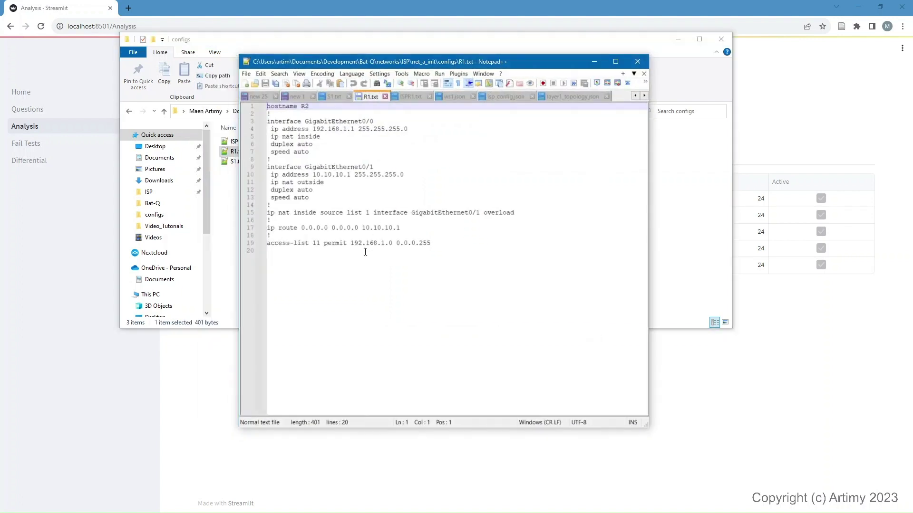
# Step: Set the GigabitEthernet0/1 IP address to 10.10.10.2 in R1.txt and save the file
pyautogui.click(349, 175)
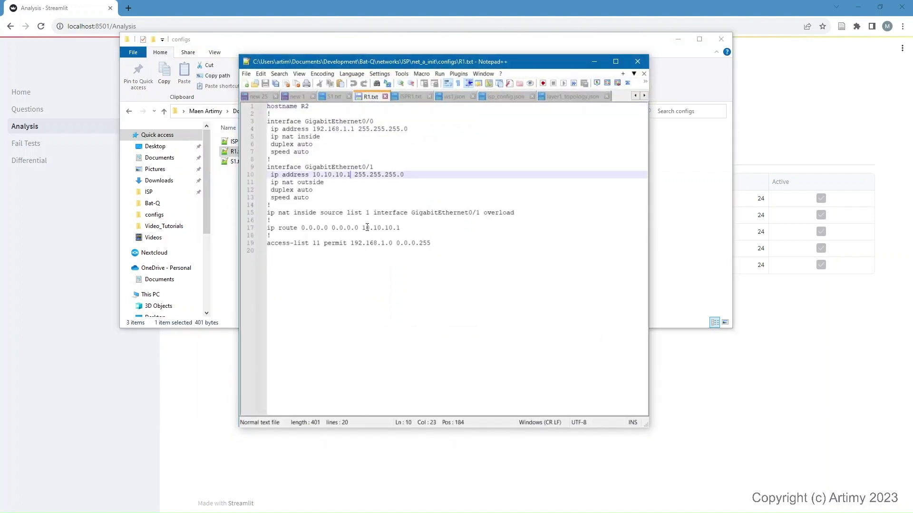
pyautogui.press('BackSpace')
pyautogui.write('2')
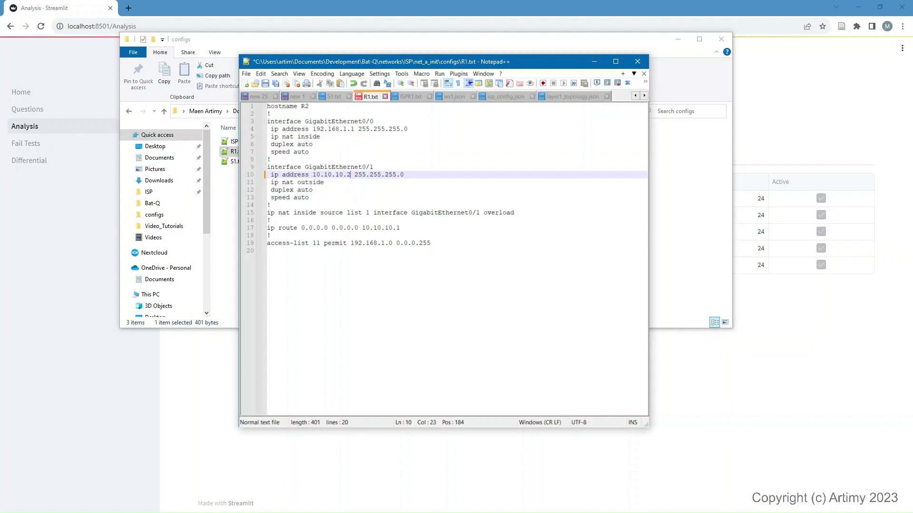
pyautogui.click(524, 255)
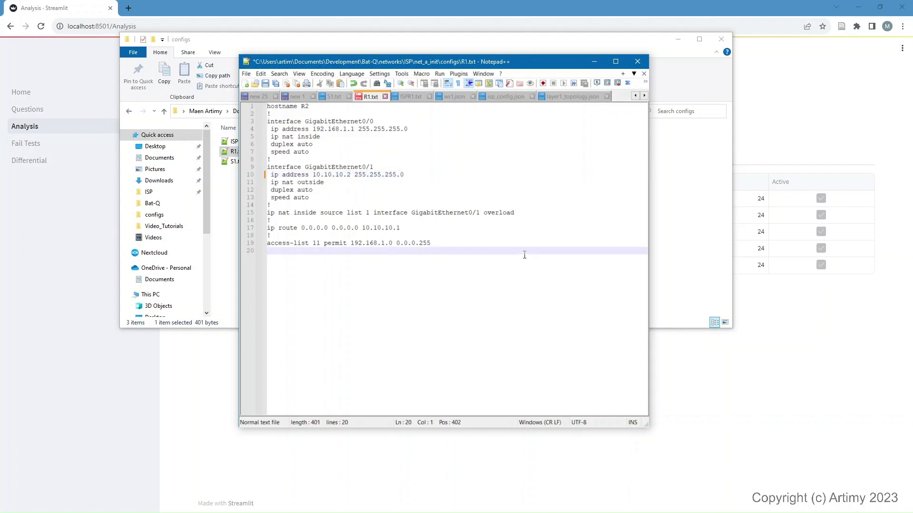
pyautogui.hotkey('ctrl', 's')
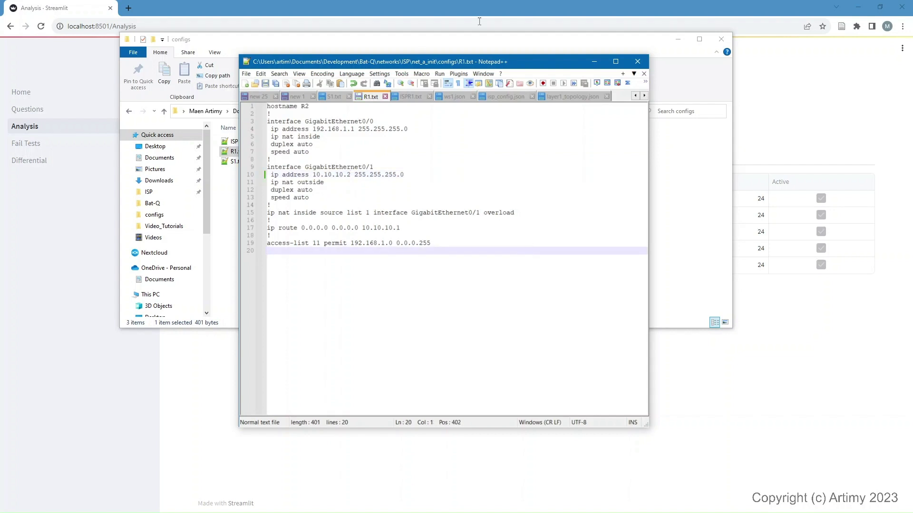
# Step: Change the hostname in R1.txt to R1 and save the file
pyautogui.moveTo(530, 65); pyautogui.dragTo(653, 114)
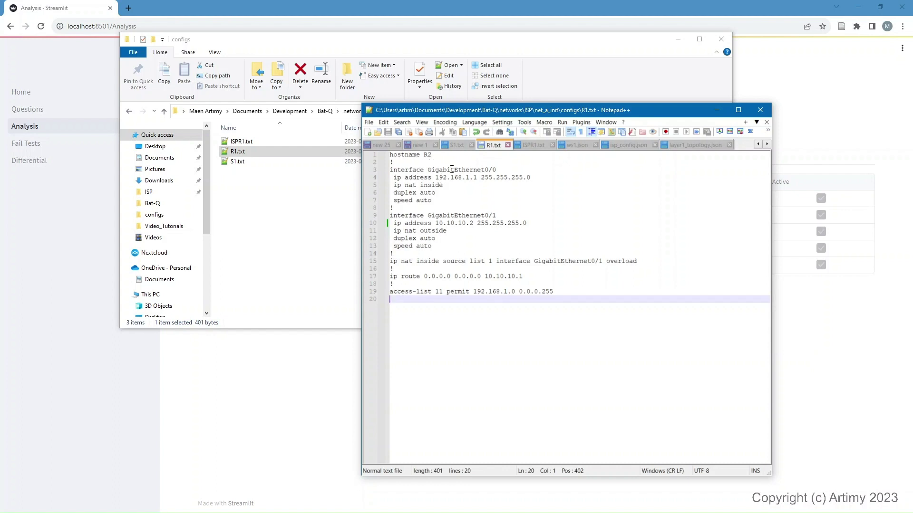
pyautogui.doubleClick(427, 155)
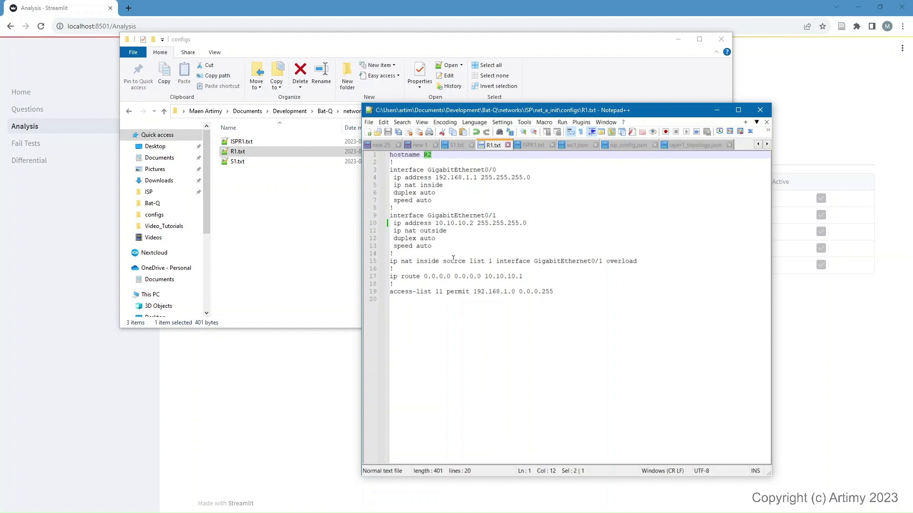
pyautogui.press('Right')
pyautogui.press('BackSpace')
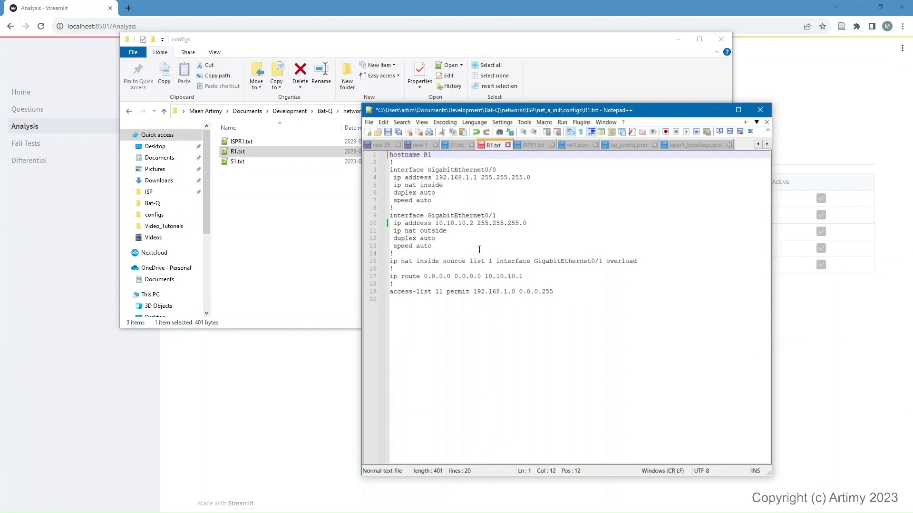
pyautogui.click(495, 221)
pyautogui.hotkey('ctrl', 's')
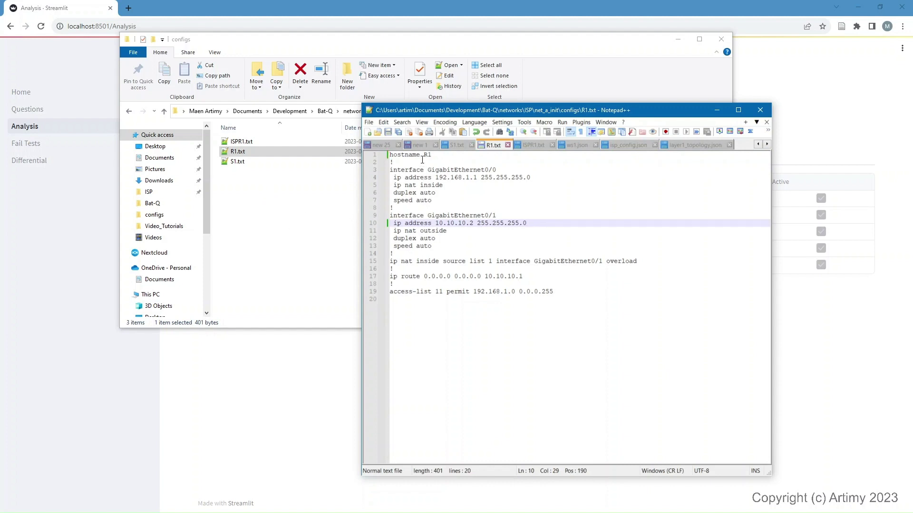
# Step: Return to the ISP folder in File Explorer and delete the old net_a_init.zip archive
pyautogui.click(164, 112)
pyautogui.click(164, 111)
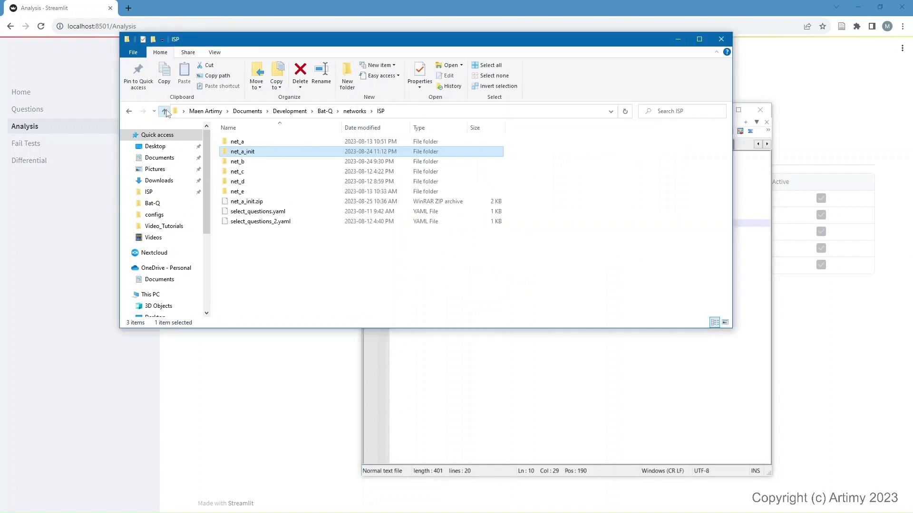
pyautogui.click(266, 202)
pyautogui.press('Delete')
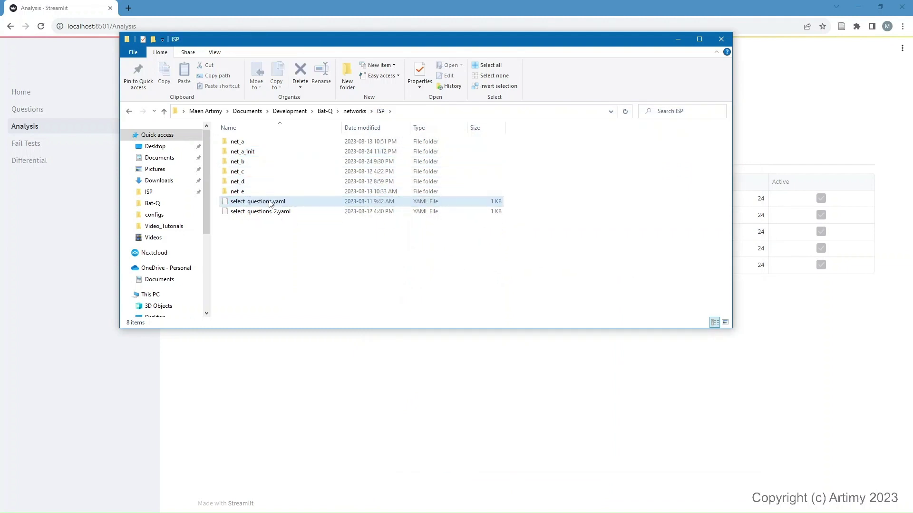
# Step: Compress the net_a_init folder into a new net_a_init.zip and switch back to Bat-Q in the browser
pyautogui.click(240, 152)
pyautogui.rightClick(240, 153)
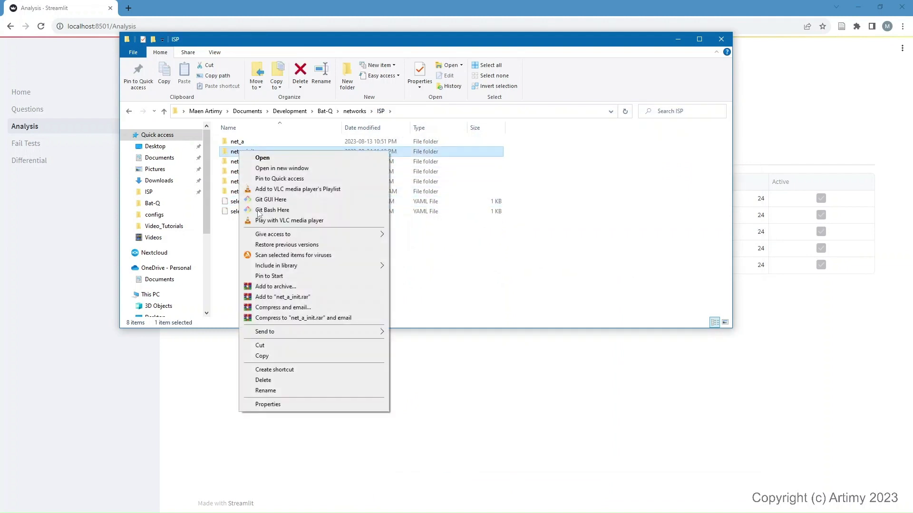
pyautogui.moveTo(352, 269)
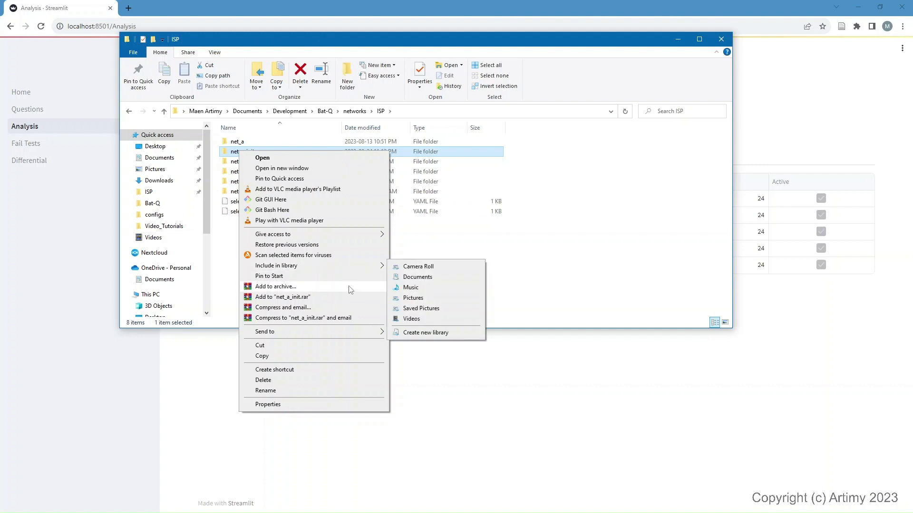
pyautogui.moveTo(340, 330)
pyautogui.press('Escape')
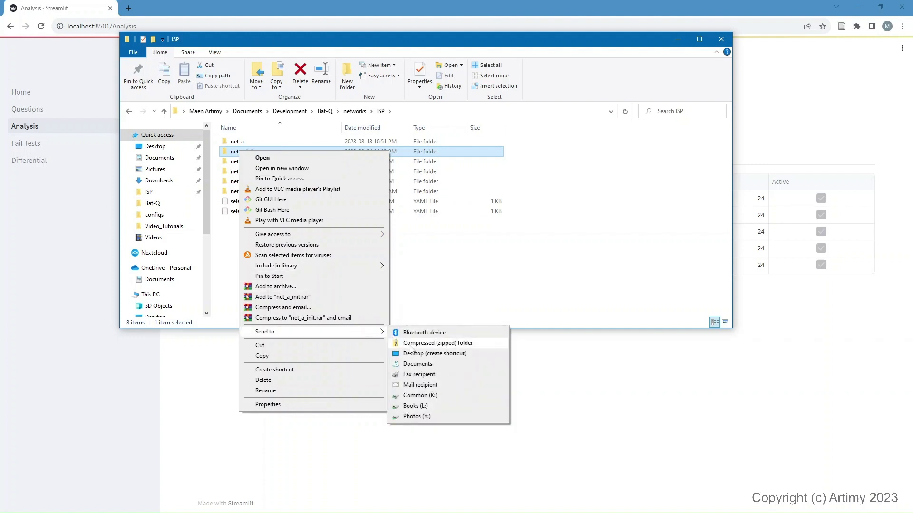
pyautogui.click(411, 344)
pyautogui.click(321, 279)
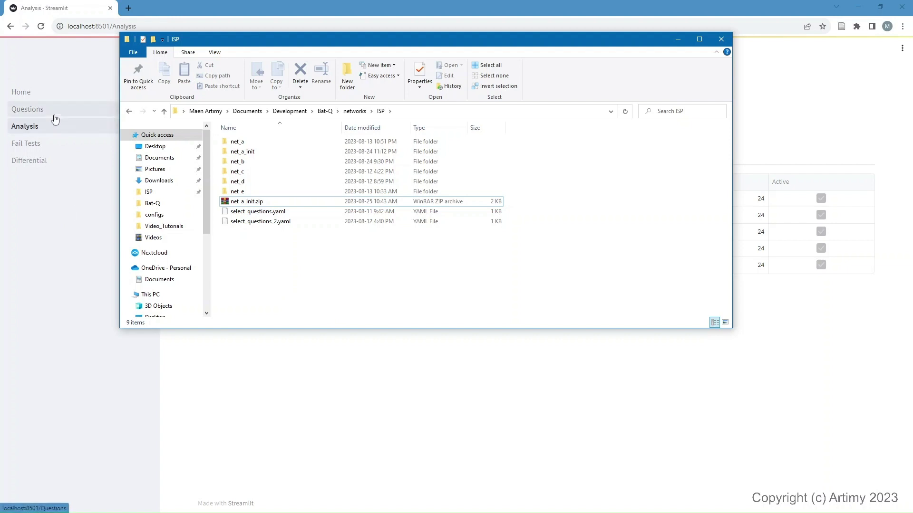
pyautogui.click(63, 199)
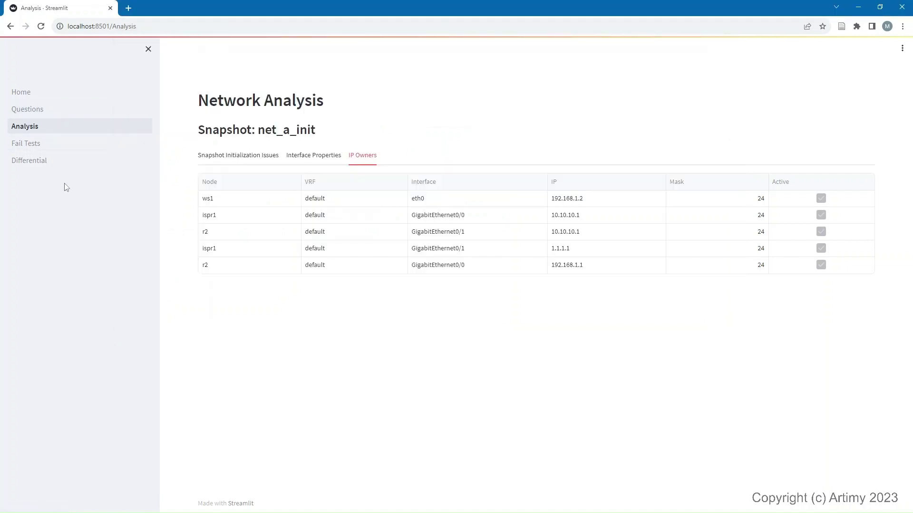
# Step: Upload the updated net_a_init.zip from the ISP folder as a network snapshot on the Home page
pyautogui.click(51, 111)
pyautogui.click(47, 92)
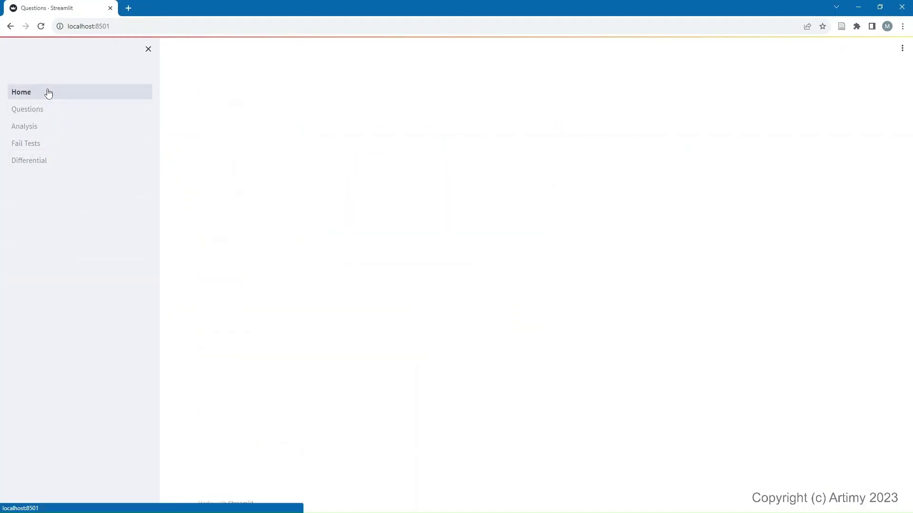
pyautogui.click(47, 244)
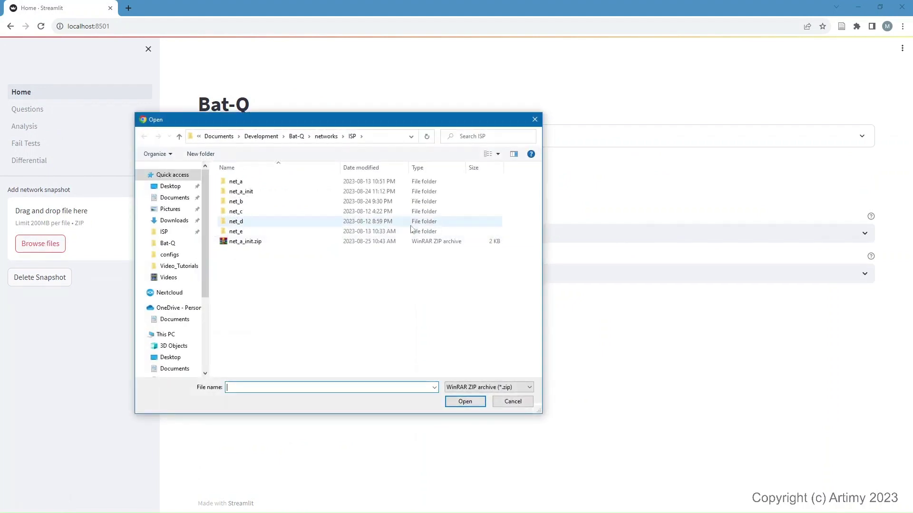
pyautogui.doubleClick(250, 243)
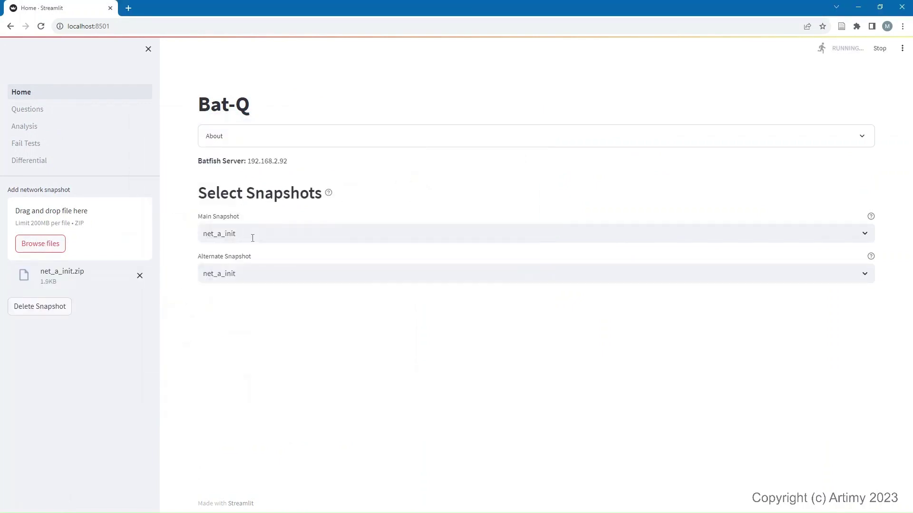
# Step: Review the Interface Properties and IP Owners results in the network analysis of net_a_init
pyautogui.click(86, 130)
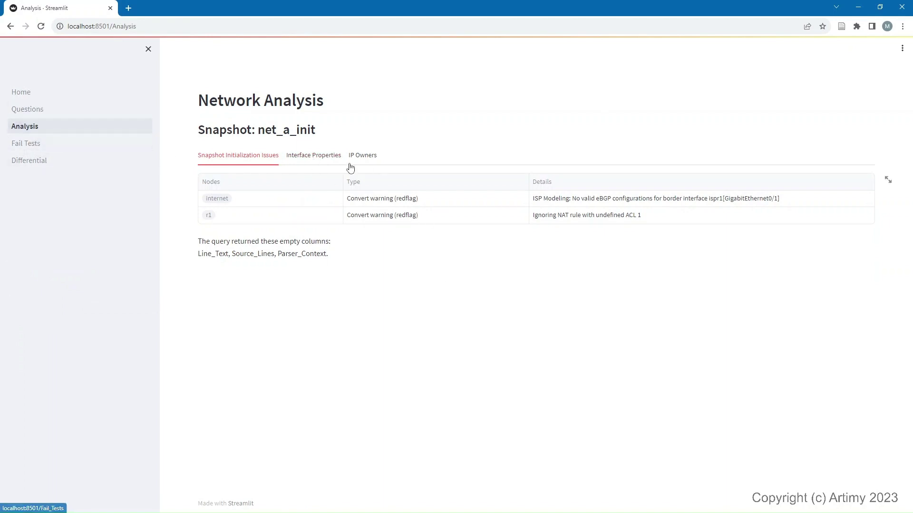
pyautogui.click(323, 161)
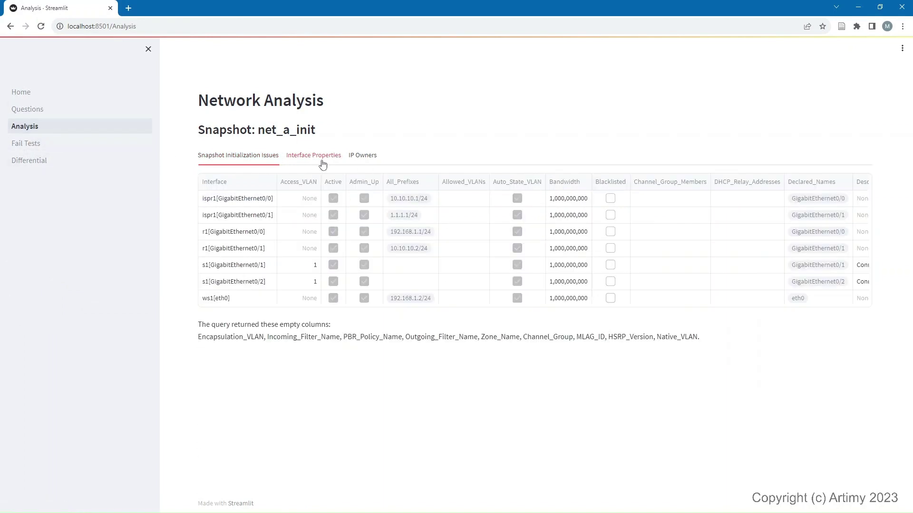
pyautogui.click(363, 160)
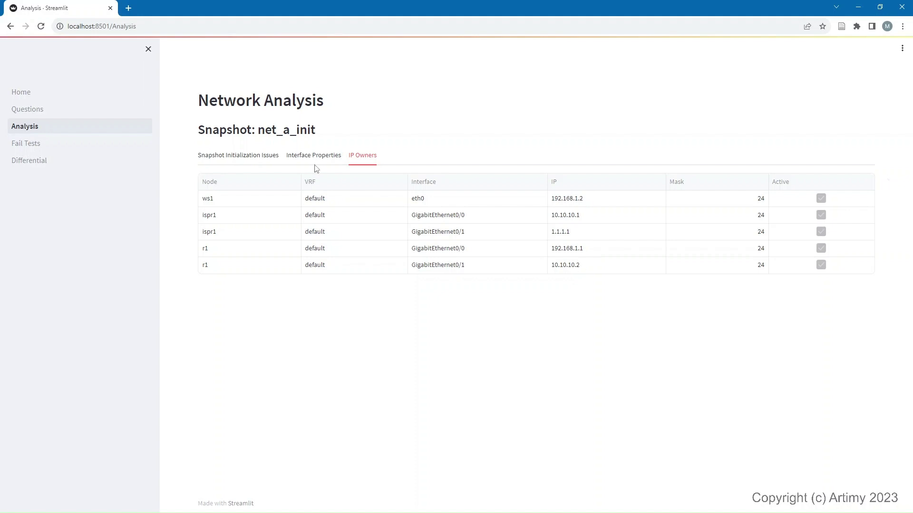
# Step: Add the Layer 3 Topology question to the selected questions
pyautogui.click(56, 97)
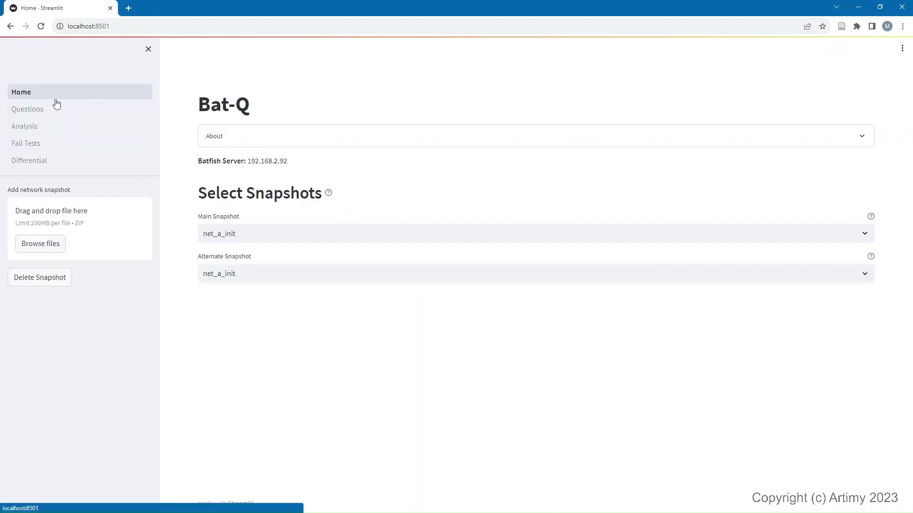
pyautogui.click(56, 111)
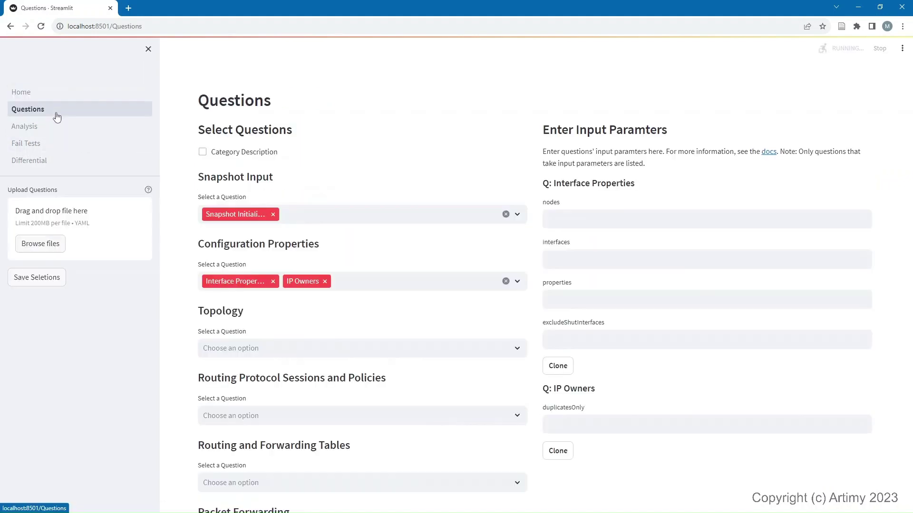
pyautogui.click(309, 352)
pyautogui.click(257, 387)
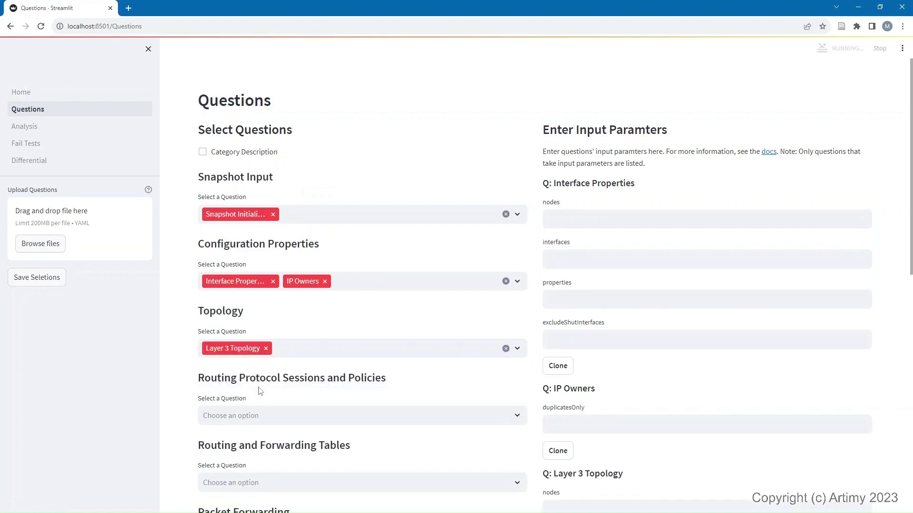
# Step: Examine the Layer 3 Topology table and graph in the analysis, and return to the Snapshot Initialization Issues results
pyautogui.click(41, 130)
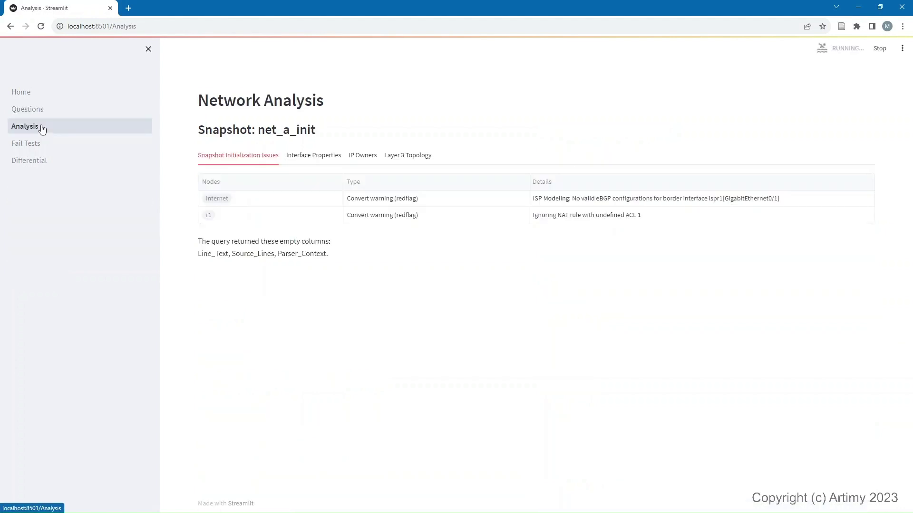
pyautogui.click(398, 159)
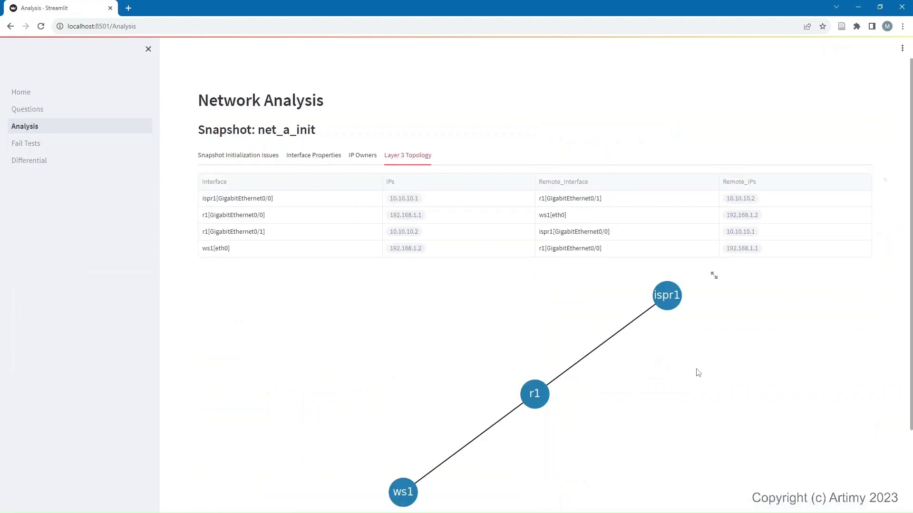
pyautogui.scroll(-1, 697, 371)
pyautogui.scroll(1, 464, 269)
pyautogui.click(214, 161)
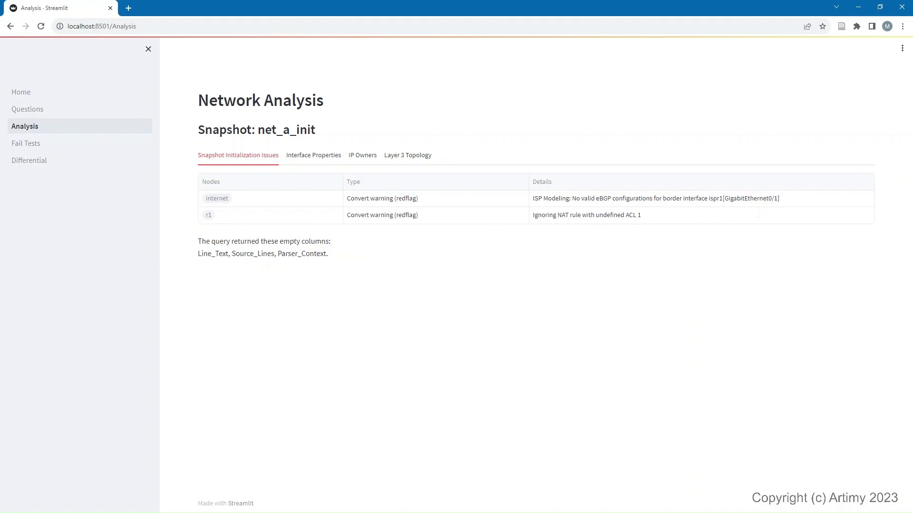
# Step: Open R1.txt from the net_a_init configs folder in Notepad++ to inspect its configuration, and return to Bat-Q
pyautogui.hotkey('alt', 'Tab')
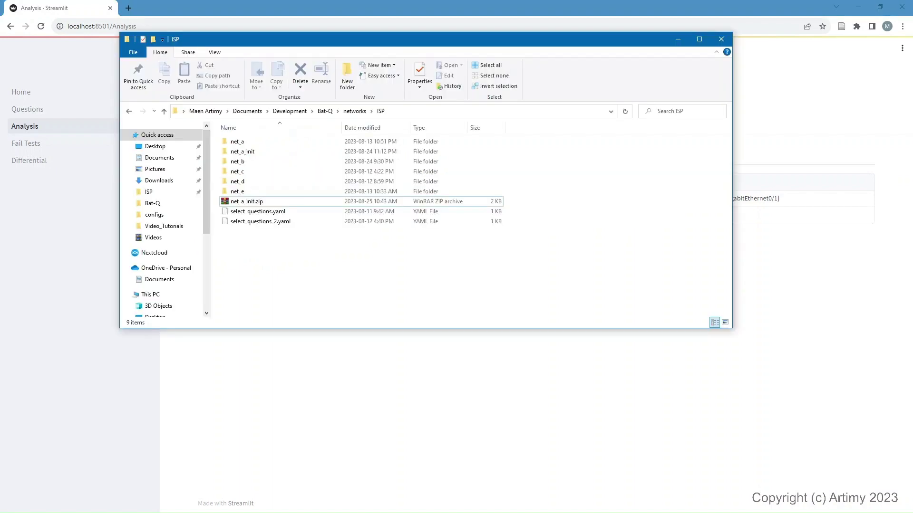
pyautogui.doubleClick(261, 152)
pyautogui.doubleClick(261, 153)
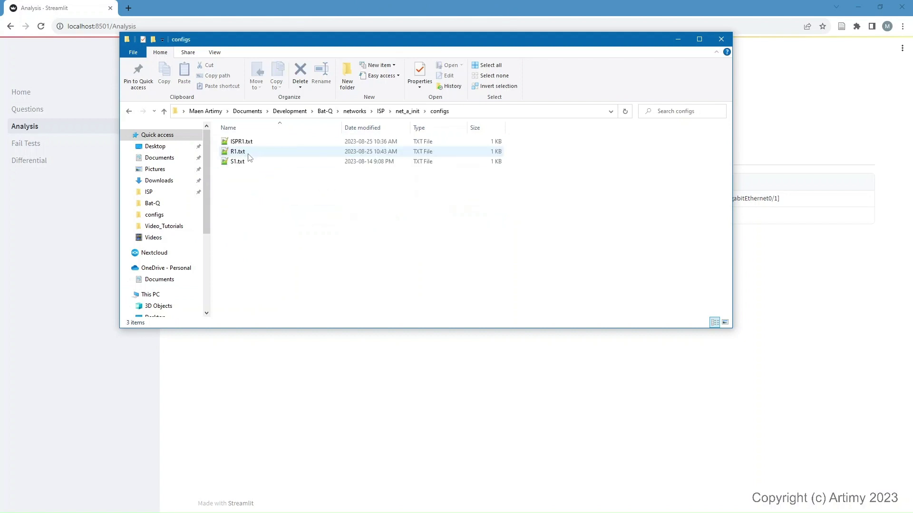
pyautogui.doubleClick(248, 152)
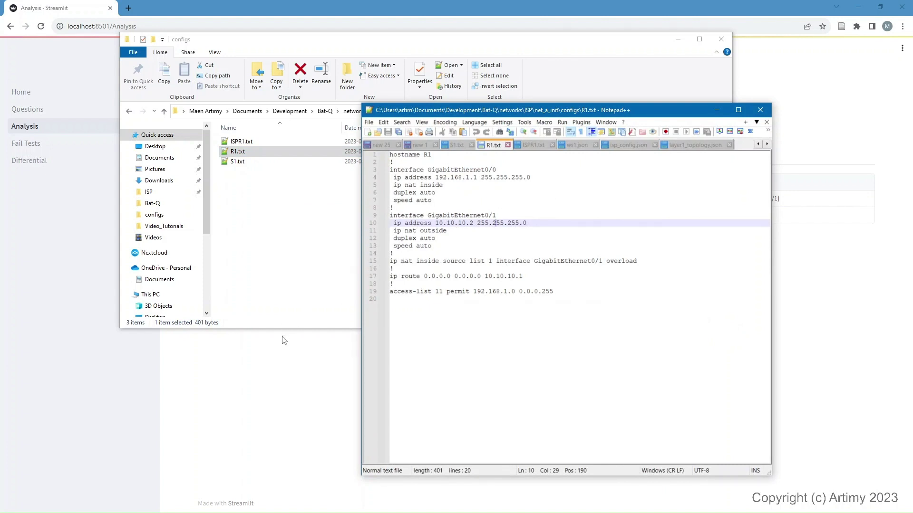
pyautogui.click(285, 353)
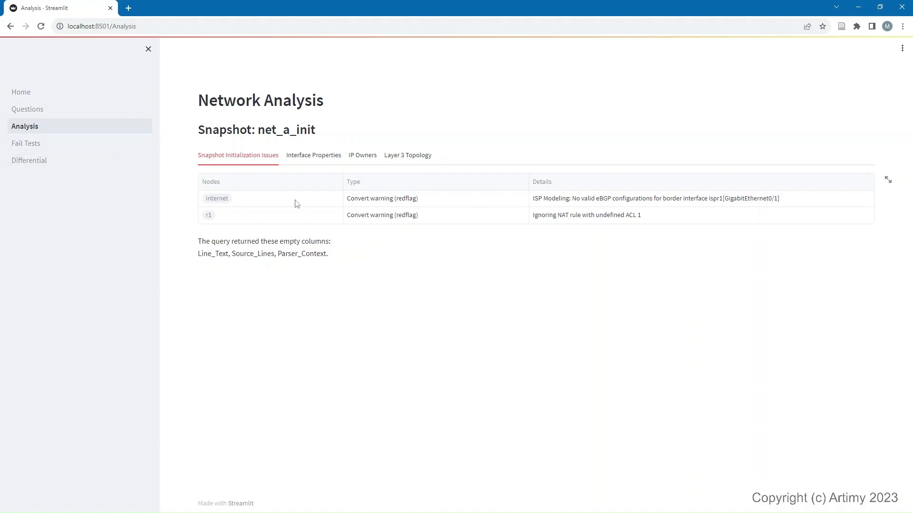
# Step: Add the Snapshot Input File Parse Warnings question and view its answer in the network analysis
pyautogui.click(57, 109)
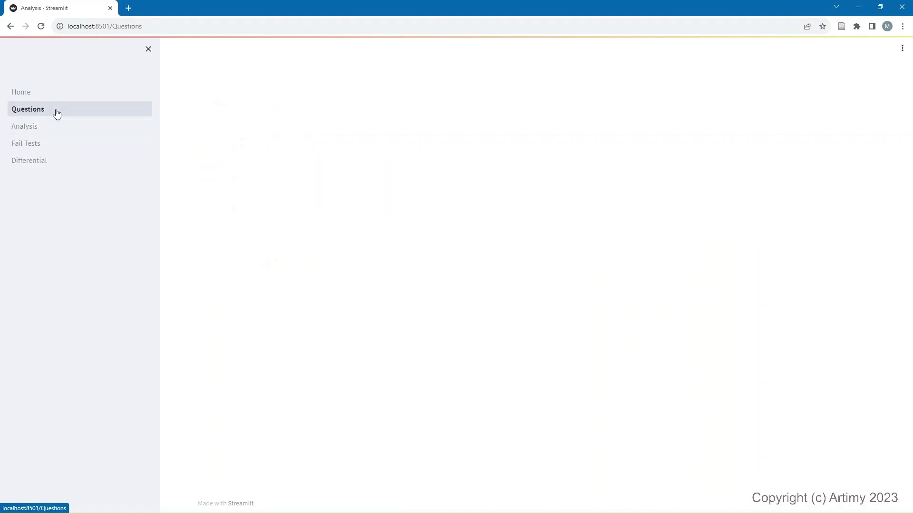
pyautogui.click(345, 219)
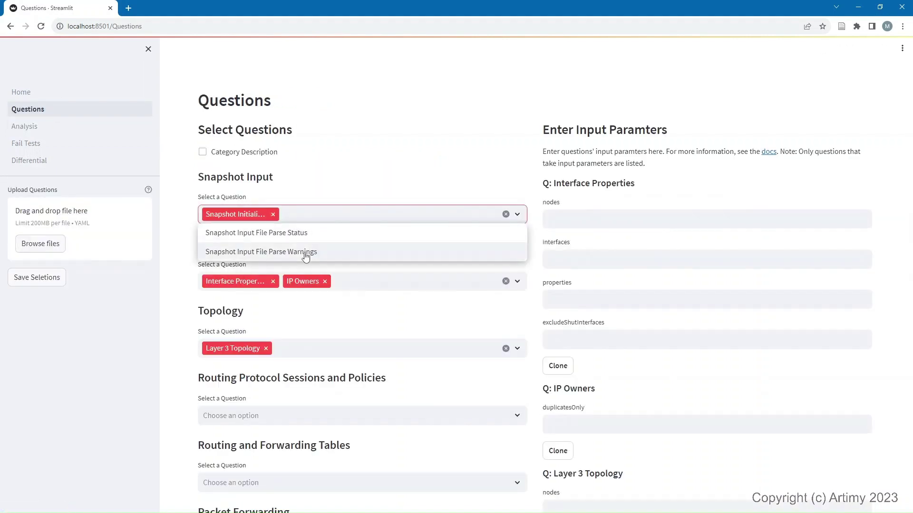
pyautogui.click(306, 252)
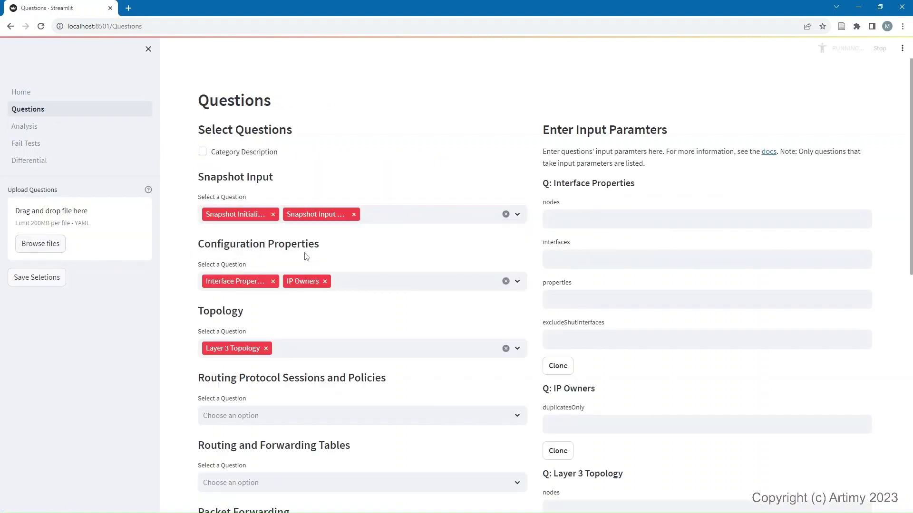
pyautogui.click(54, 131)
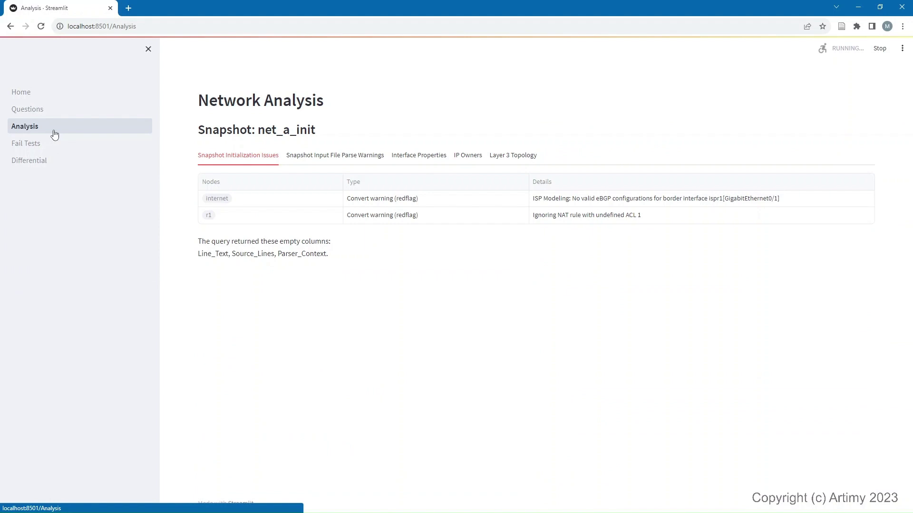
pyautogui.click(365, 162)
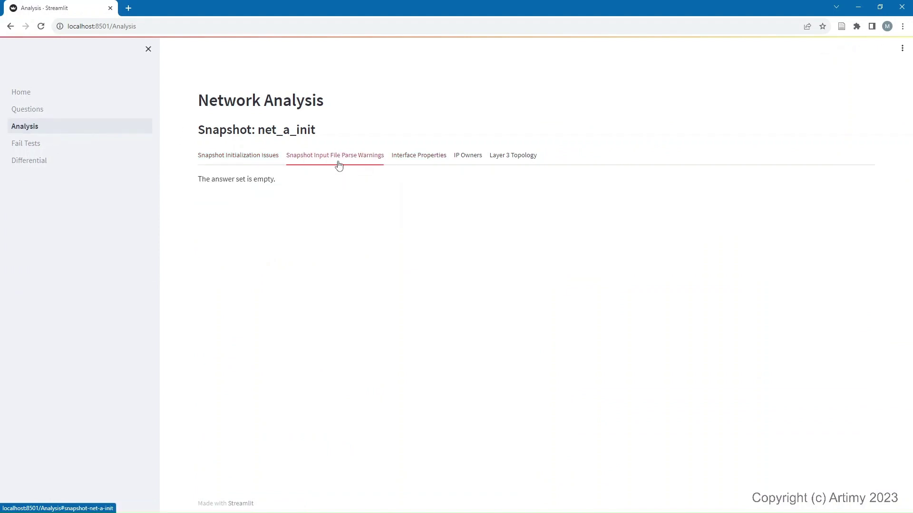
# Step: Remove the Snapshot Input File Parse Warnings question and reopen the network analysis
pyautogui.click(63, 113)
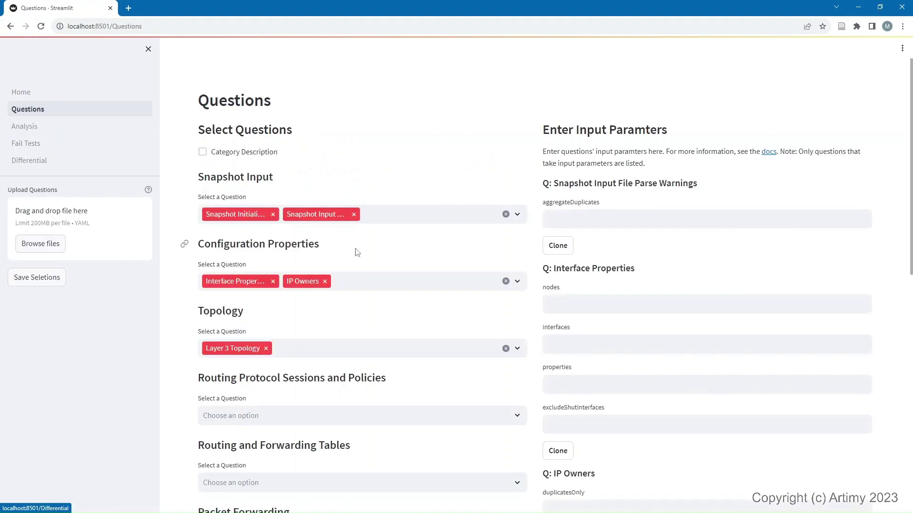
pyautogui.click(354, 215)
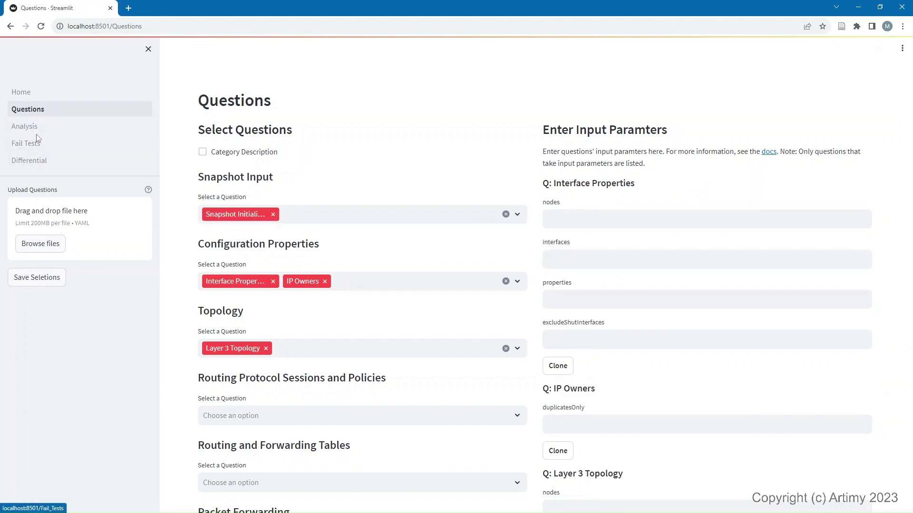
pyautogui.click(64, 136)
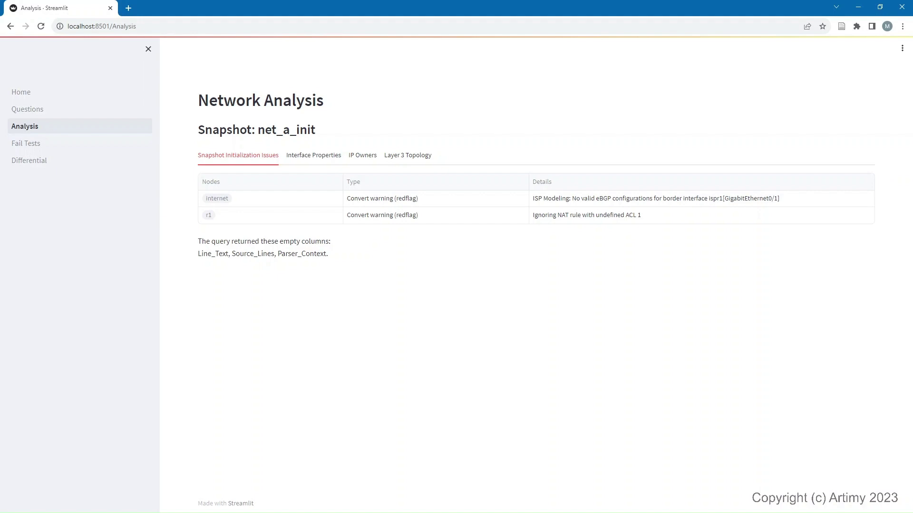
# Step: Switch to R1.txt in Notepad++, highlight the ip nat inside source line for inspection, and return to Bat-Q
pyautogui.hotkey('alt', 'Tab')
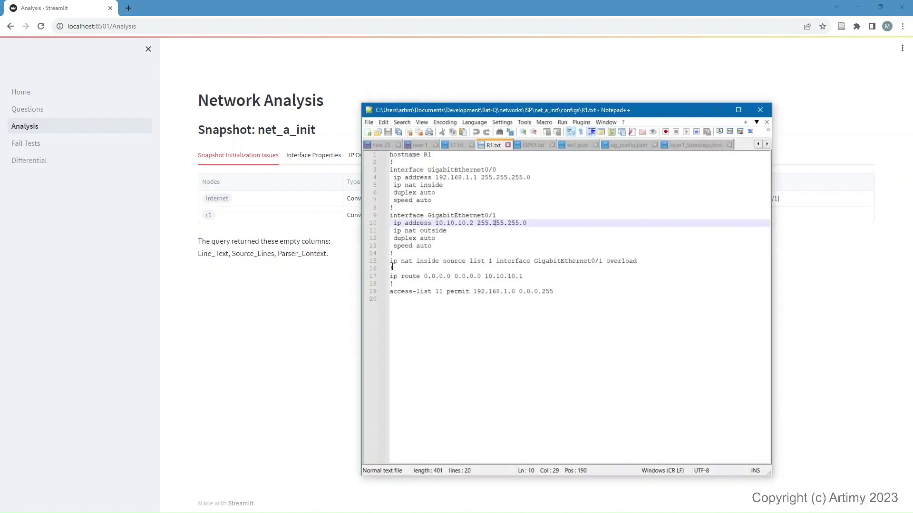
pyautogui.moveTo(390, 262); pyautogui.dragTo(643, 262)
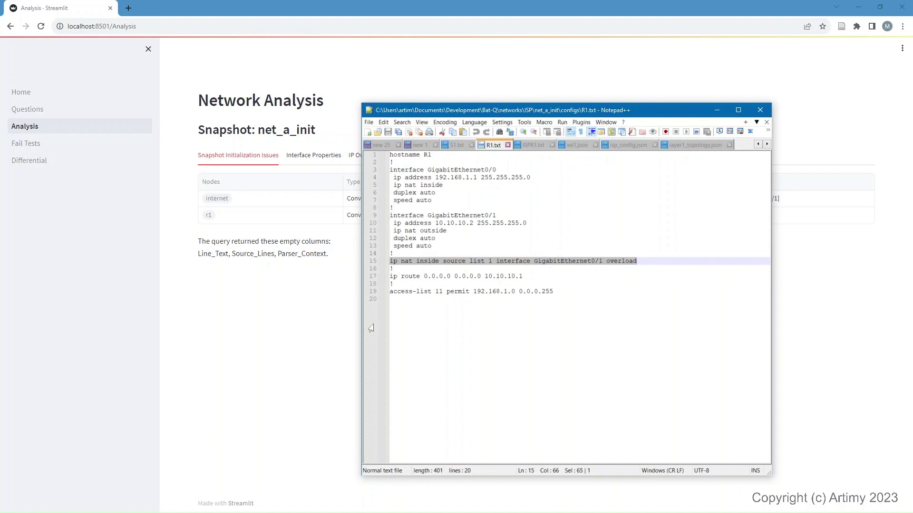
pyautogui.click(279, 329)
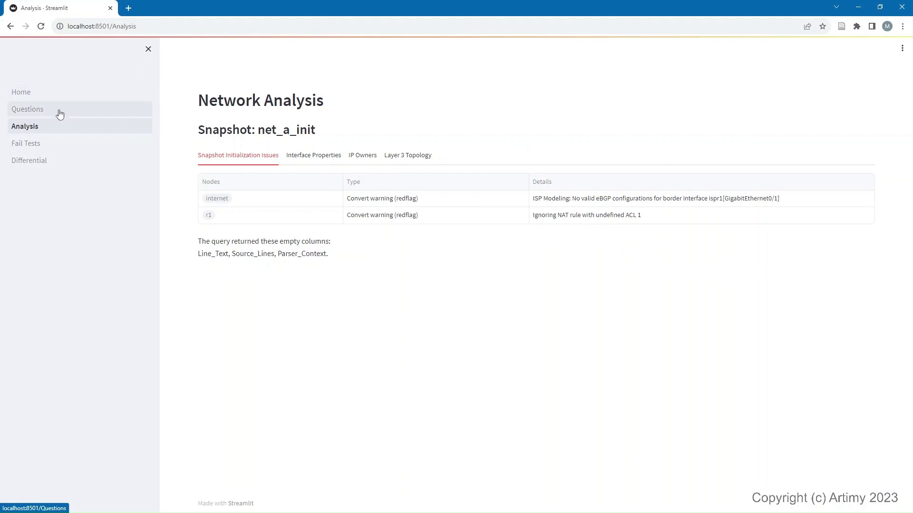
# Step: Remove the Interface Properties and IP Owners questions from the Configuration Properties selection
pyautogui.click(59, 109)
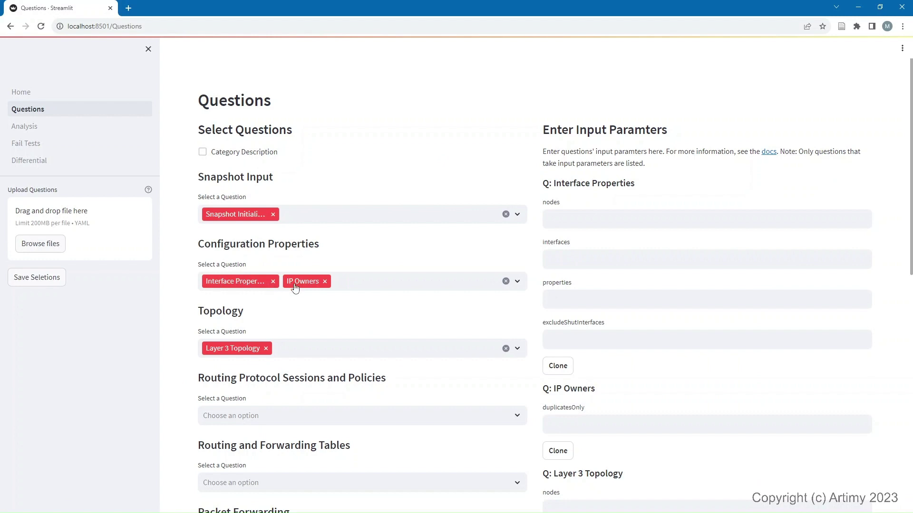
pyautogui.click(274, 282)
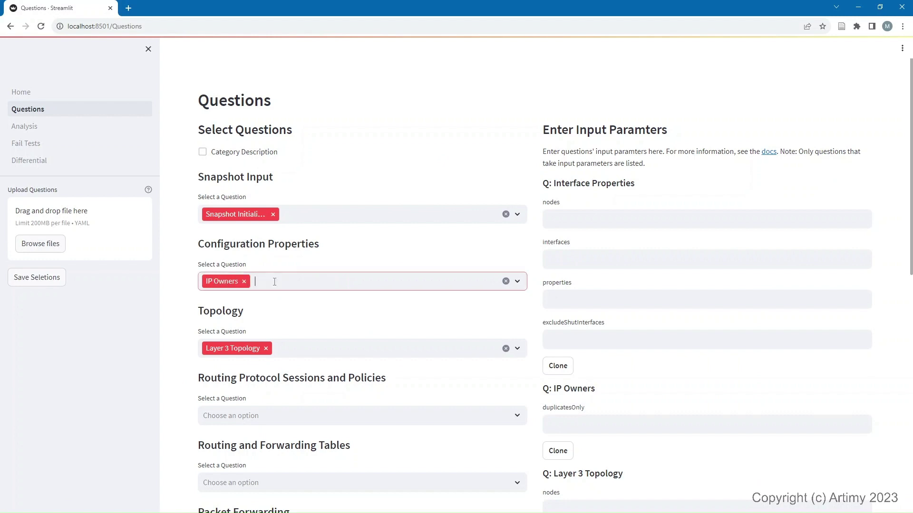
pyautogui.click(244, 281)
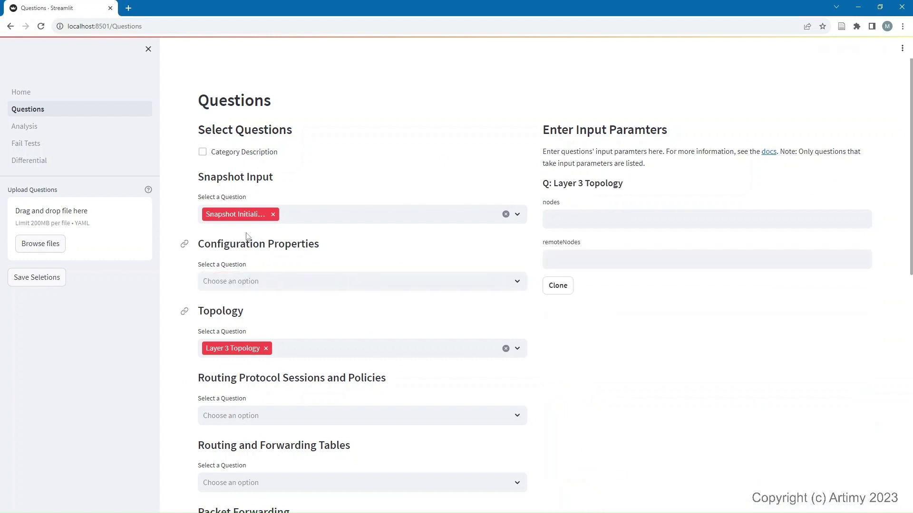
# Step: Add the Undefined References question under Configuration Properties
pyautogui.click(242, 282)
pyautogui.scroll(-2, 313, 344)
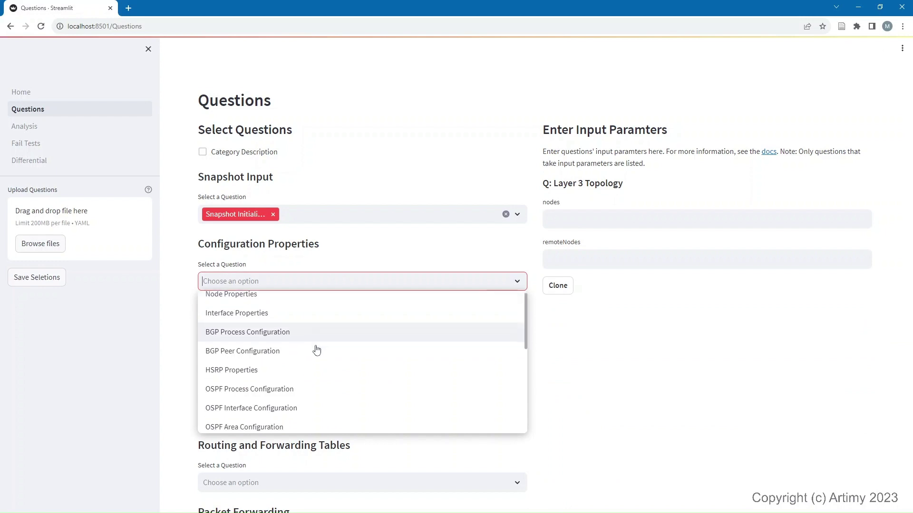
pyautogui.scroll(-3, 313, 350)
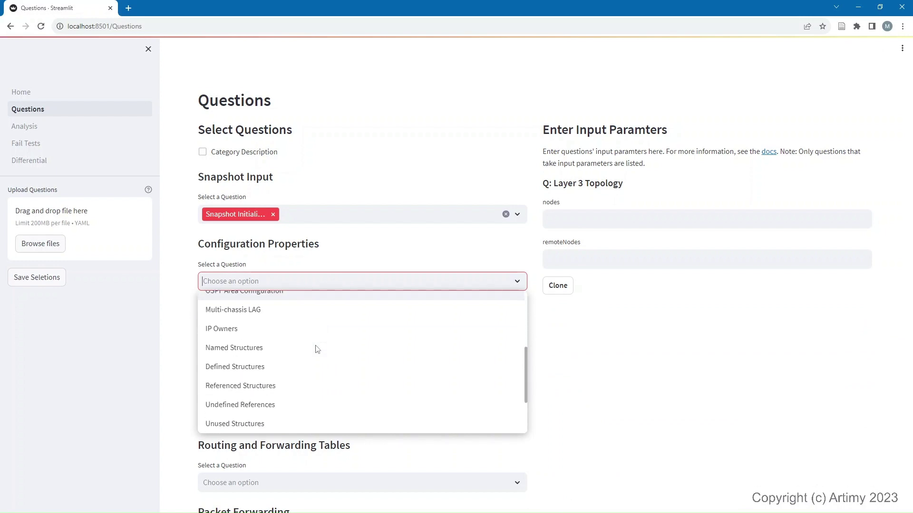
pyautogui.scroll(-1, 277, 353)
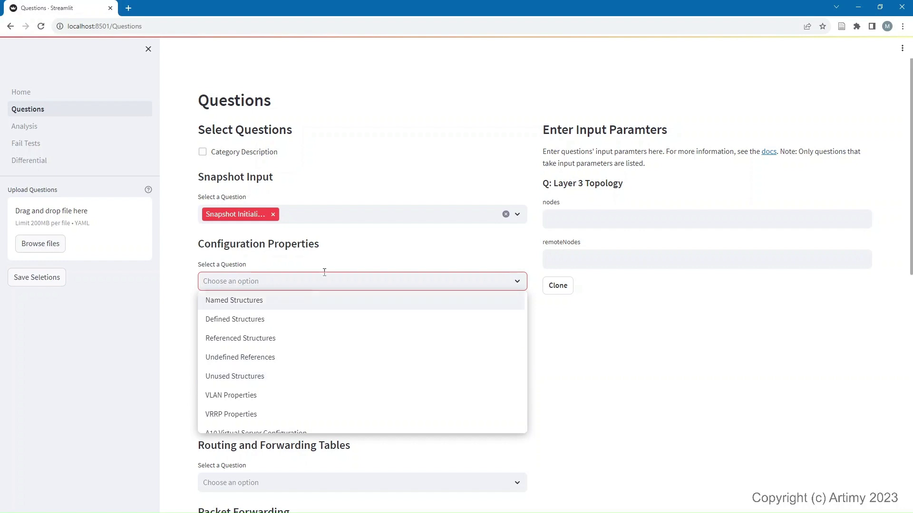
pyautogui.click(246, 358)
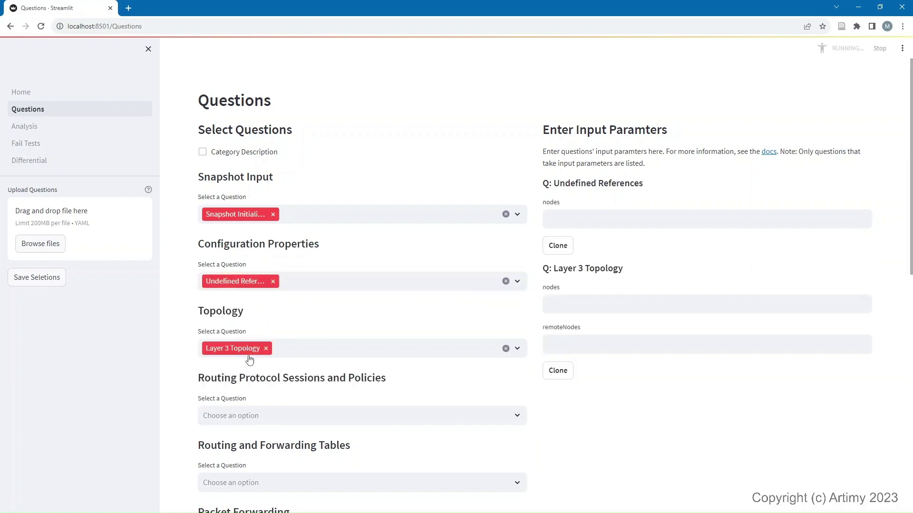
# Step: Add the Unused Structures question under Configuration Properties
pyautogui.click(312, 281)
pyautogui.scroll(-5, 300, 358)
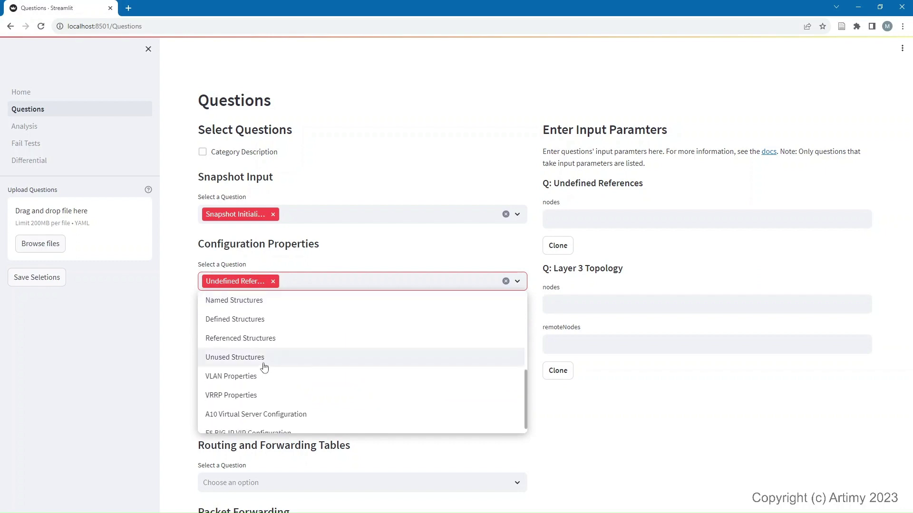
pyautogui.click(266, 361)
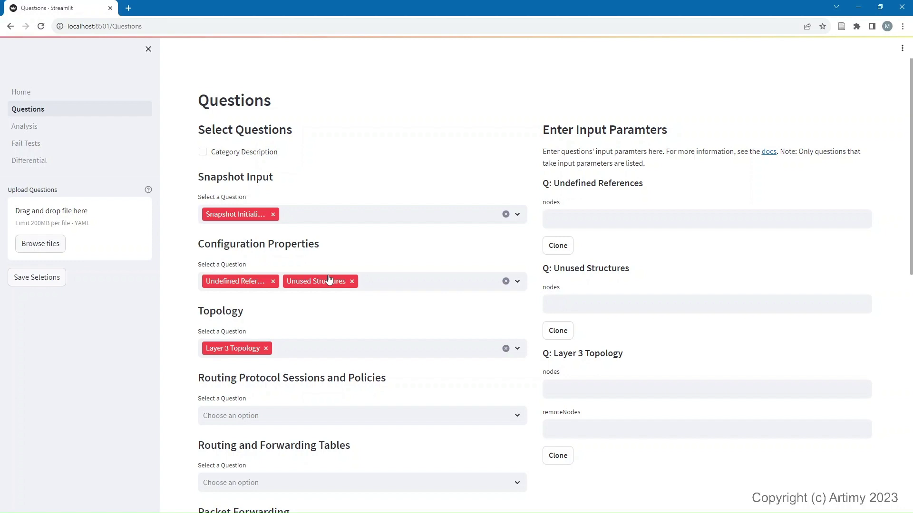
# Step: Open the network analysis and review the Undefined References and Unused Structures results for net_a_init
pyautogui.click(92, 126)
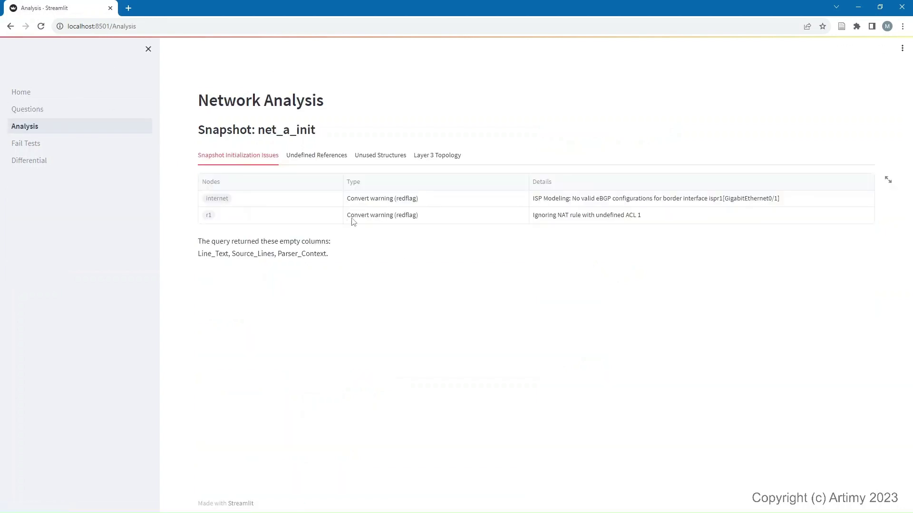
pyautogui.click(317, 159)
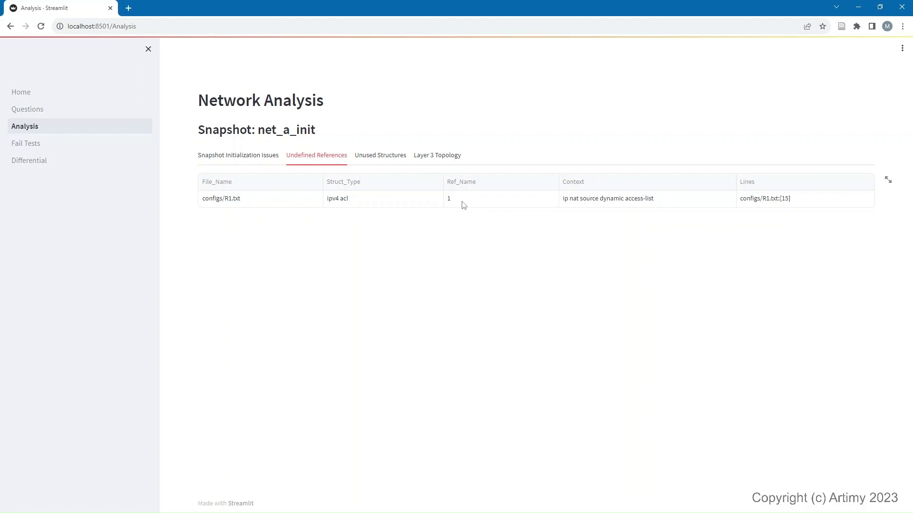
pyautogui.click(387, 157)
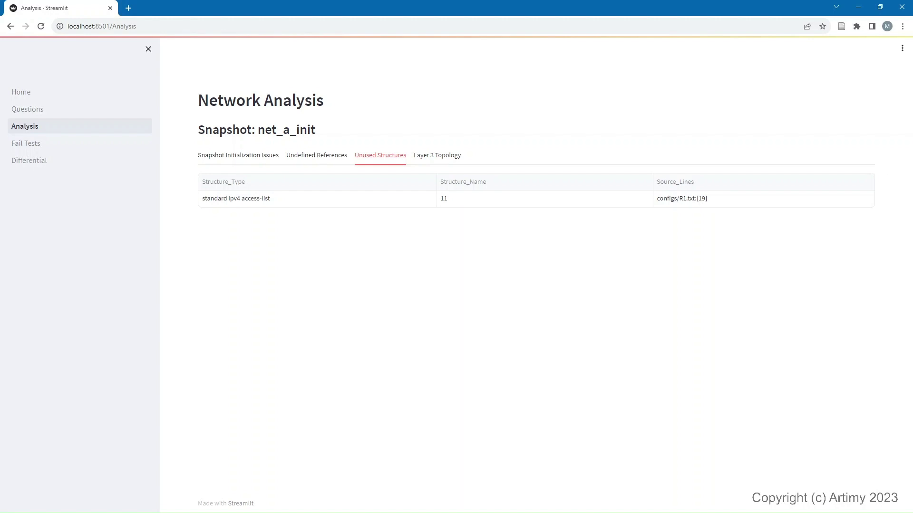
# Step: Switch to R1.txt in Notepad++ and inspect the ip nat inside source line and the access-list 11 line
pyautogui.hotkey('alt', 'Tab')
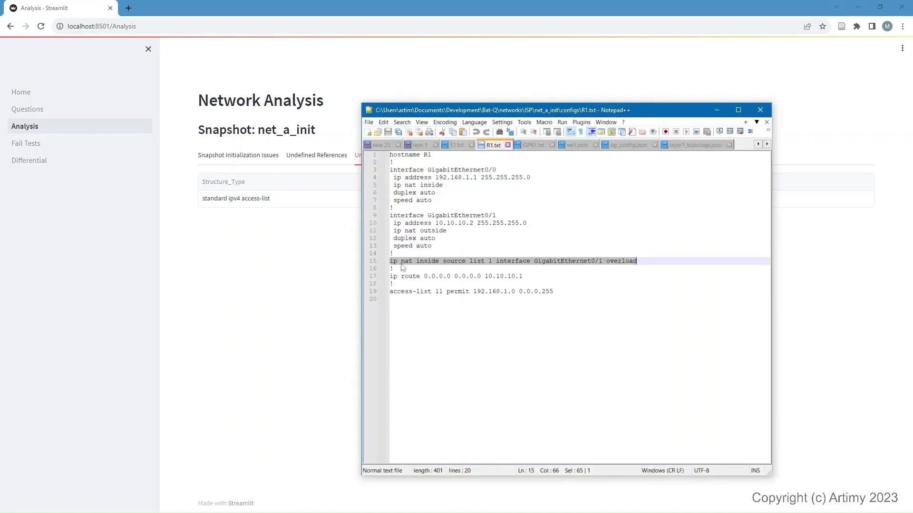
pyautogui.moveTo(643, 261); pyautogui.dragTo(380, 262)
pyautogui.click(398, 293)
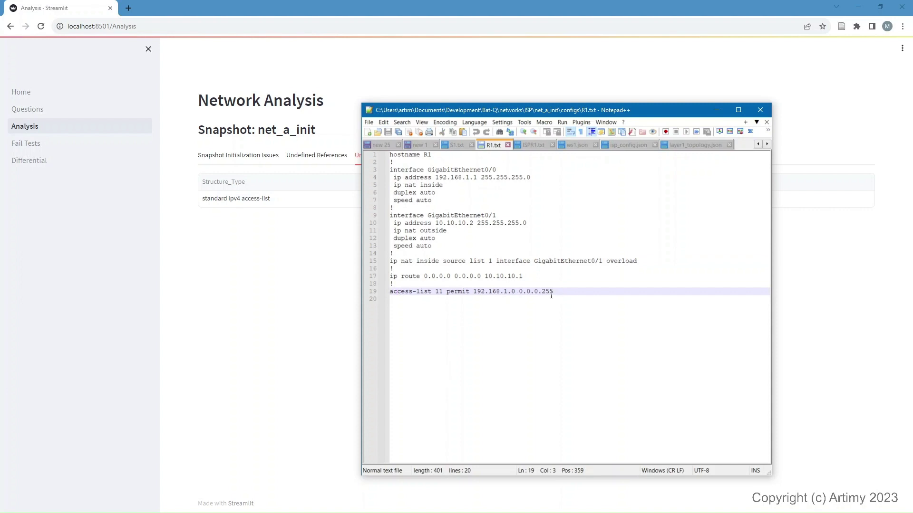
pyautogui.moveTo(553, 293); pyautogui.dragTo(380, 293)
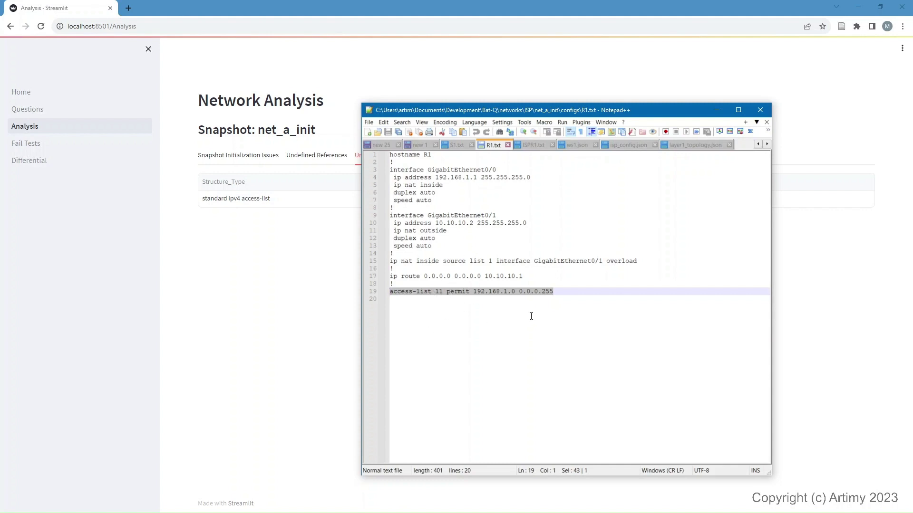
pyautogui.click(493, 262)
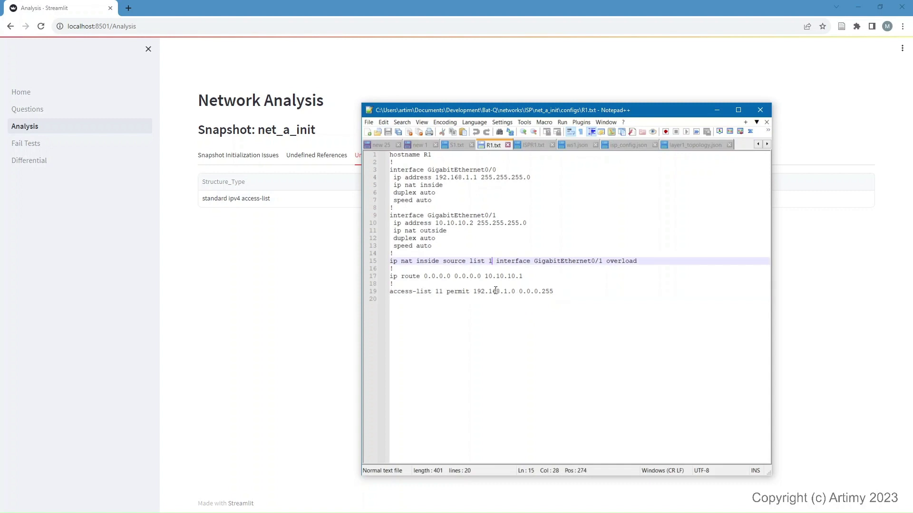
# Step: Change the access-list number on line 19 of R1.txt to 1 and save the file
pyautogui.click(443, 293)
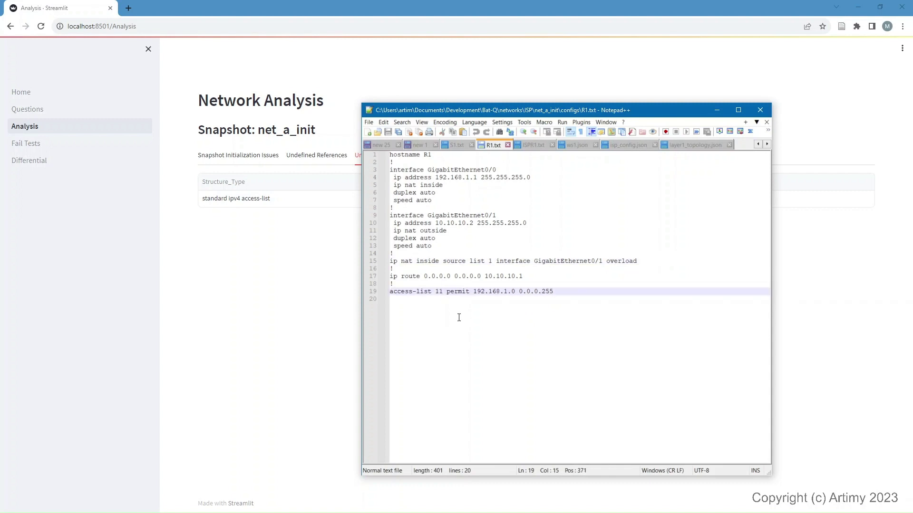
pyautogui.press('BackSpace')
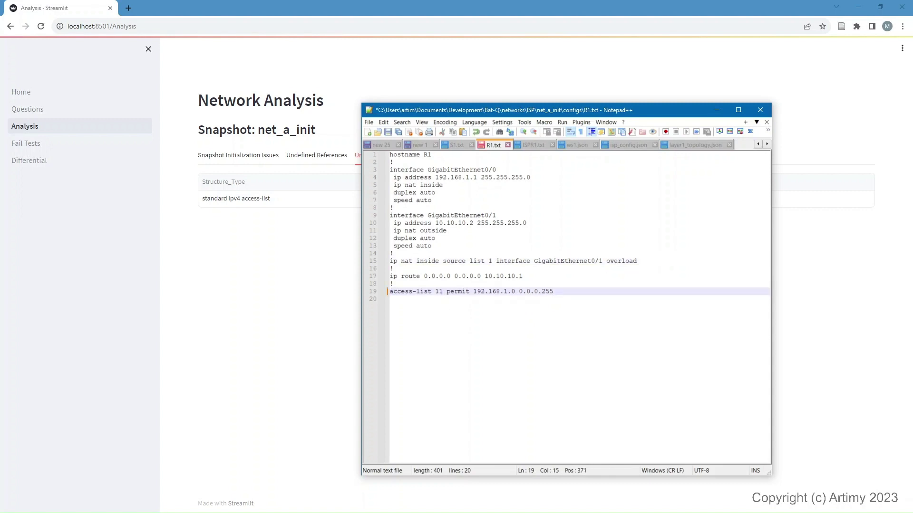
pyautogui.click(455, 277)
pyautogui.click(447, 293)
pyautogui.press('BackSpace')
pyautogui.click(446, 335)
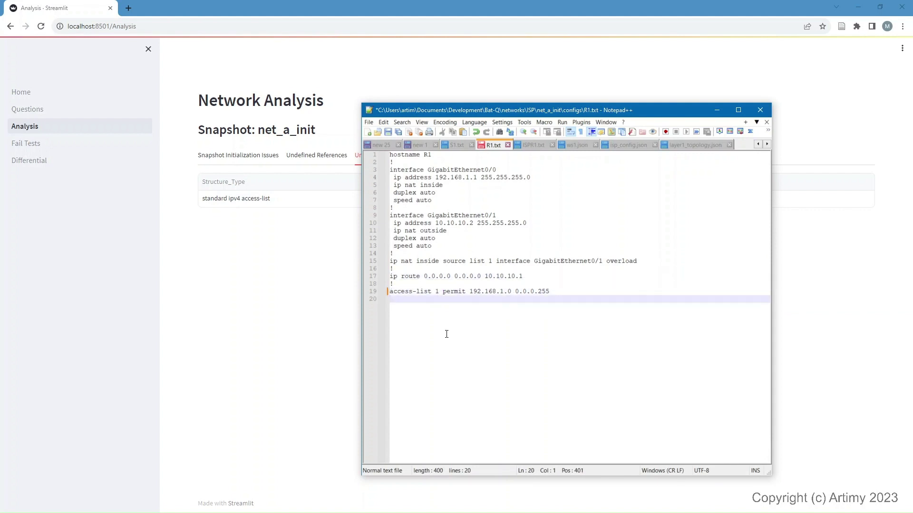
pyautogui.hotkey('ctrl', 's')
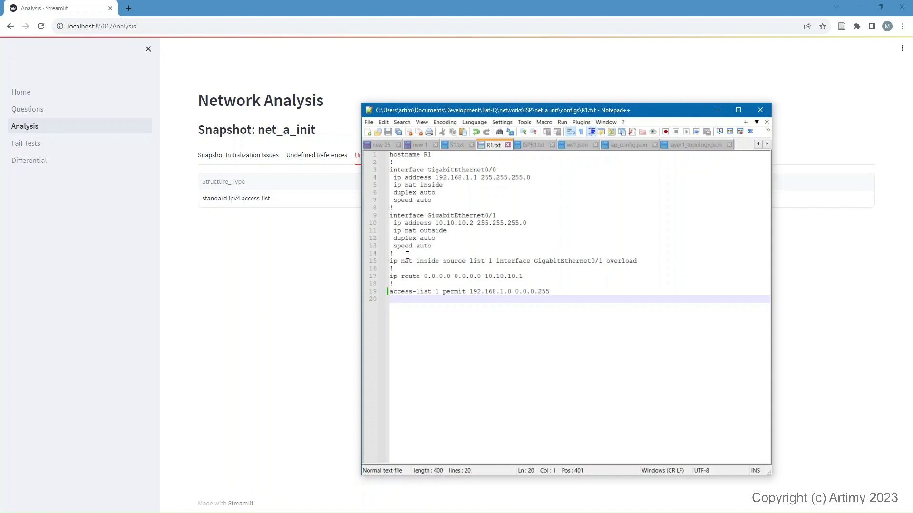
# Step: Highlight the ip nat inside source line and the edited access-list line in R1.txt to compare their list numbers
pyautogui.moveTo(389, 262); pyautogui.dragTo(662, 262)
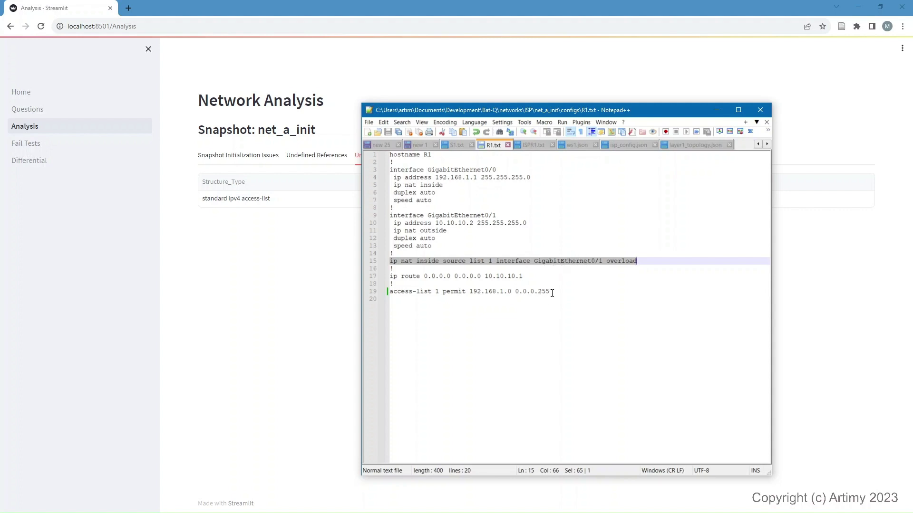
pyautogui.moveTo(552, 293); pyautogui.dragTo(388, 293)
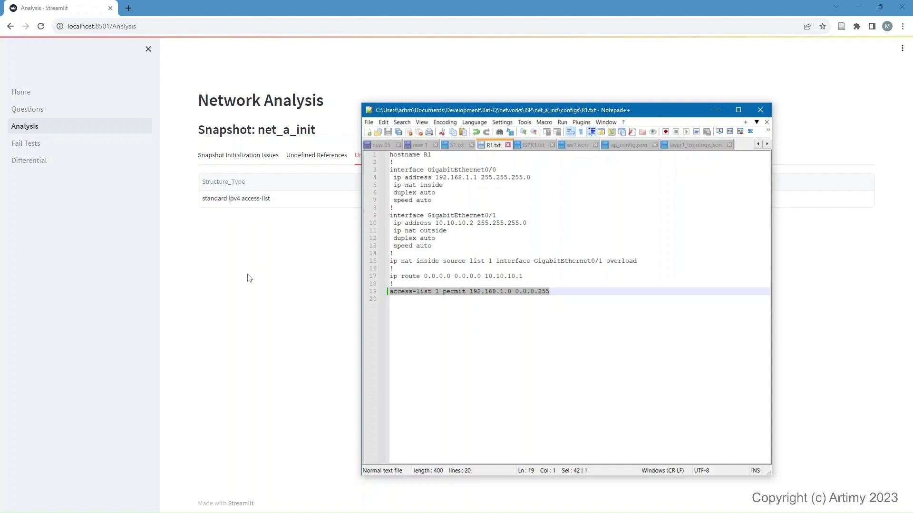
# Step: Return to Bat-Q's home page, browse for a network snapshot, and delete the old net_a_init.zip from the ISP folder
pyautogui.click(35, 95)
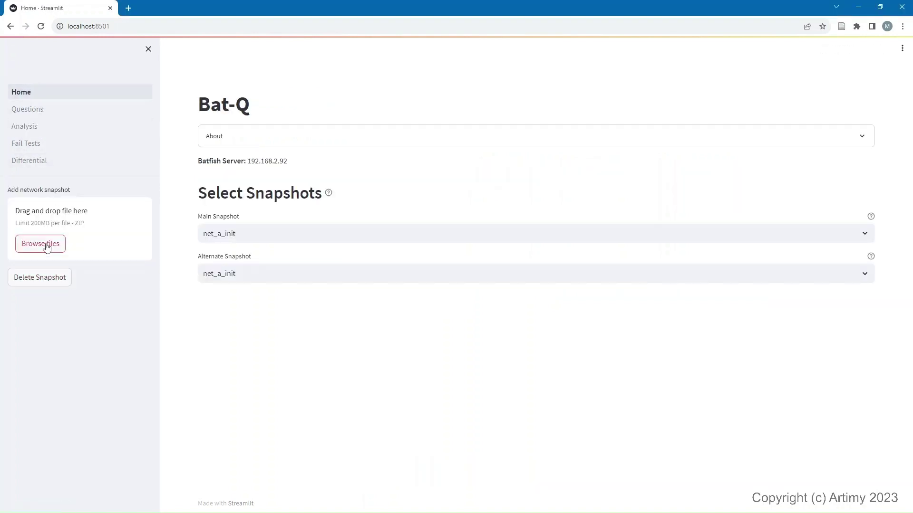
pyautogui.click(46, 246)
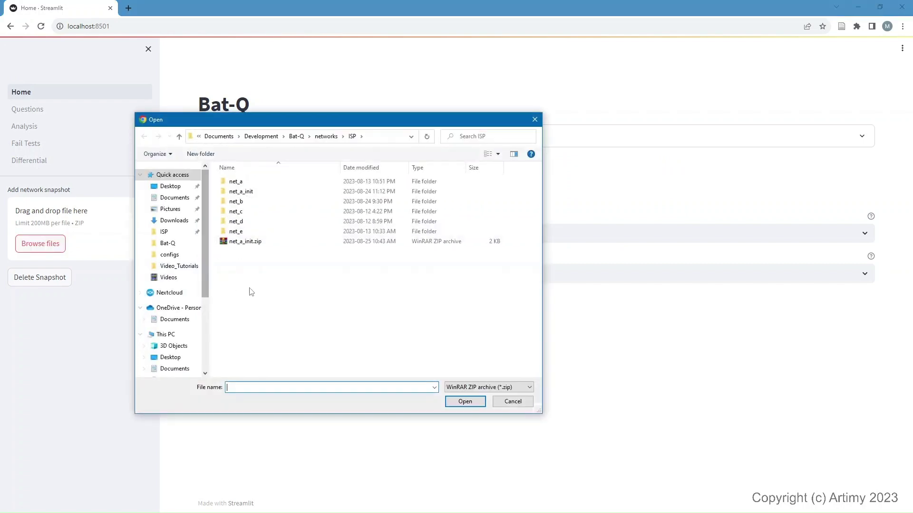
pyautogui.click(248, 244)
pyautogui.press('Delete')
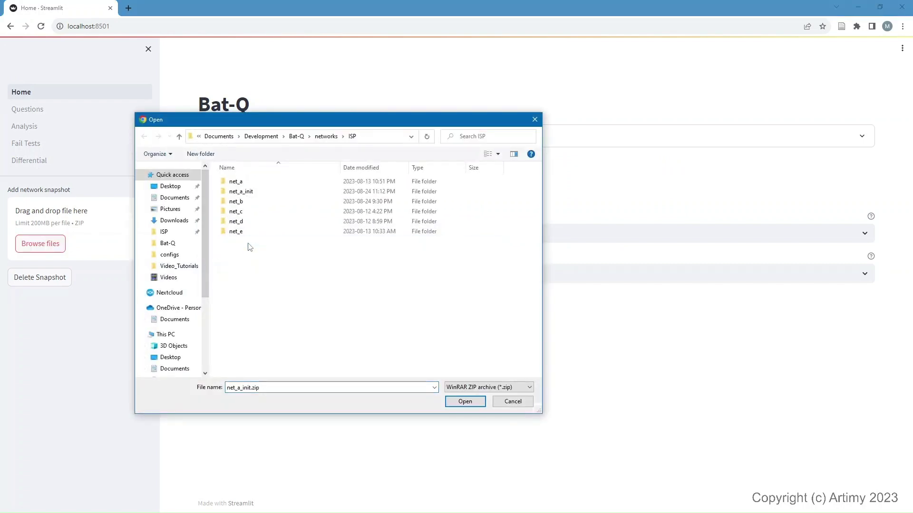
# Step: Compress the net_a_init folder into net_a_init.zip and upload that archive as the network snapshot
pyautogui.rightClick(242, 191)
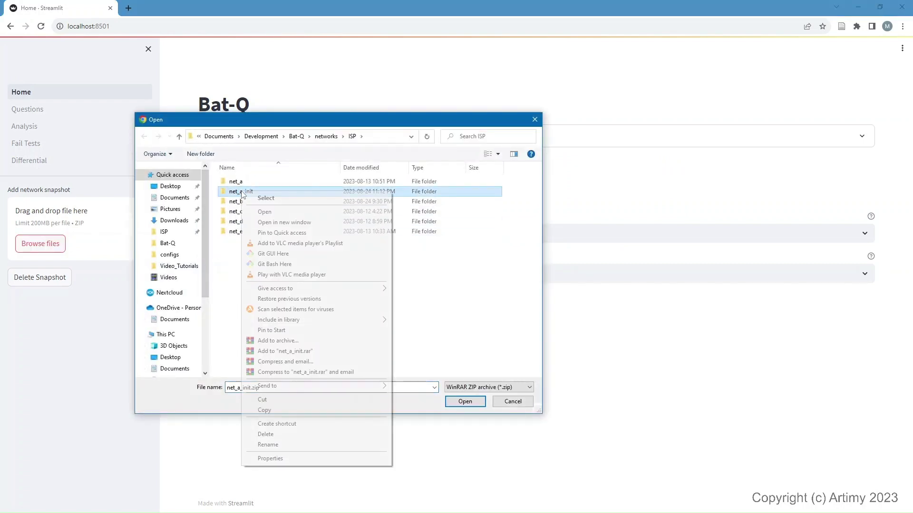
pyautogui.moveTo(350, 385)
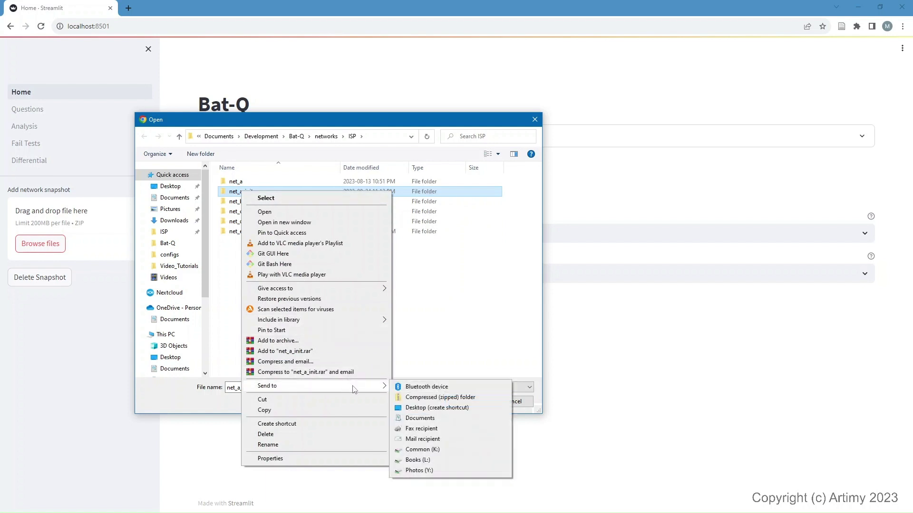
pyautogui.click(406, 397)
pyautogui.click(272, 287)
pyautogui.click(249, 243)
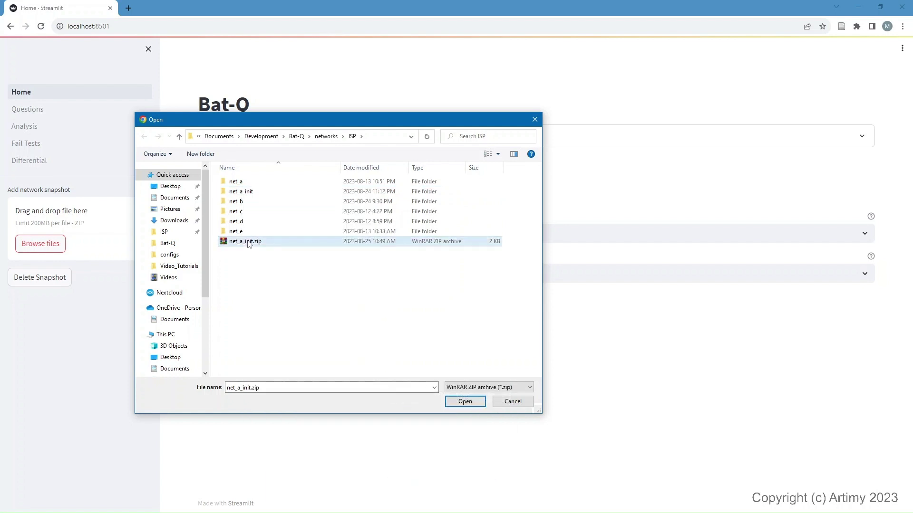
pyautogui.click(478, 404)
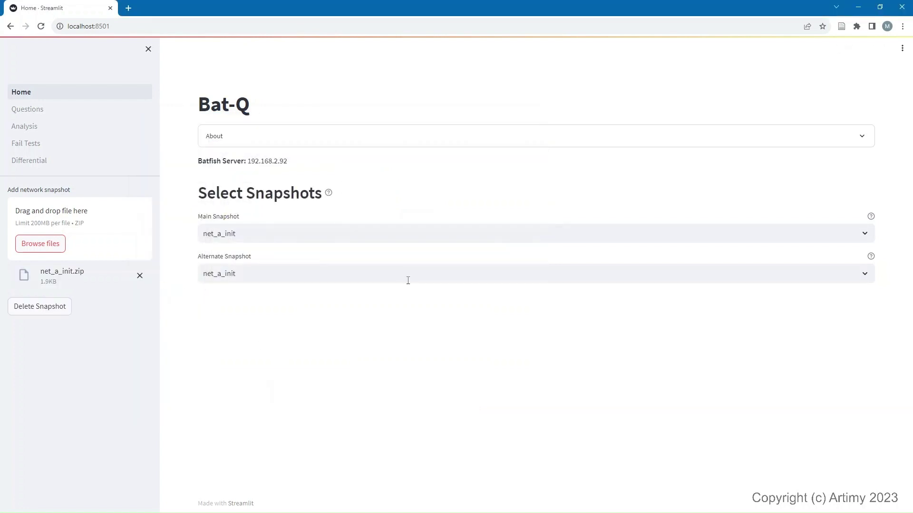
# Step: Reopen the network analysis and recheck the Undefined References and Unused Structures results for the re-uploaded snapshot
pyautogui.click(33, 126)
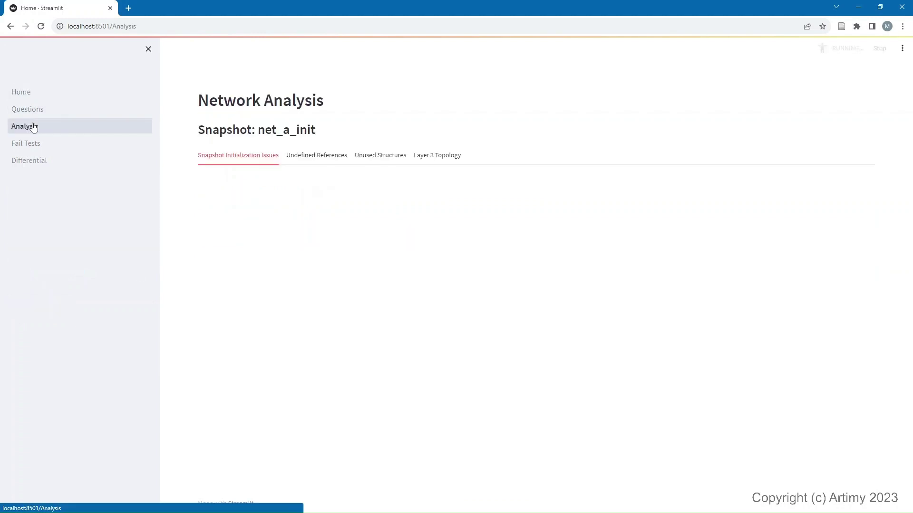
pyautogui.click(325, 158)
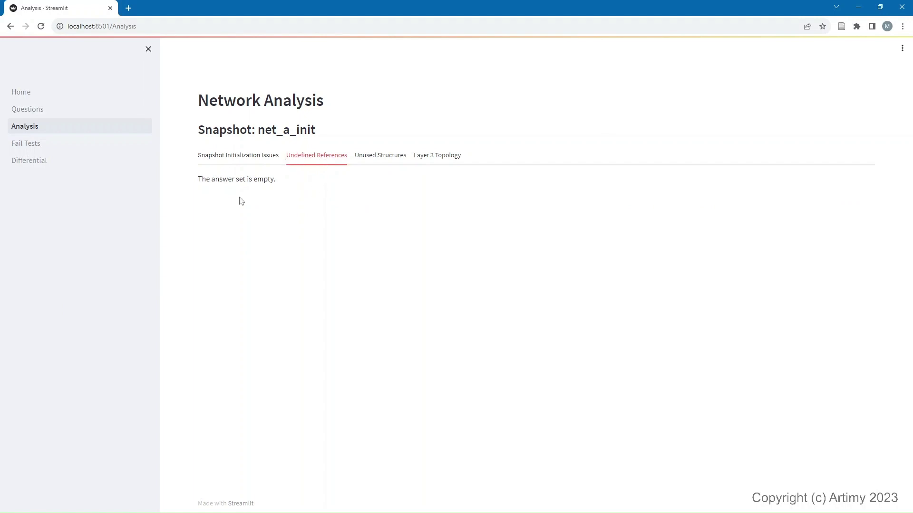
pyautogui.click(373, 162)
pyautogui.click(342, 160)
pyautogui.click(389, 158)
pyautogui.click(341, 159)
pyautogui.click(365, 162)
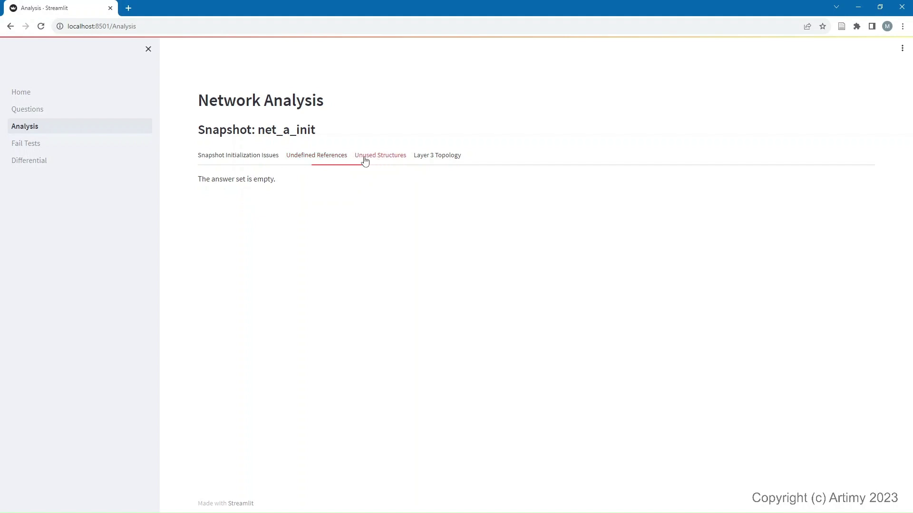
pyautogui.click(337, 160)
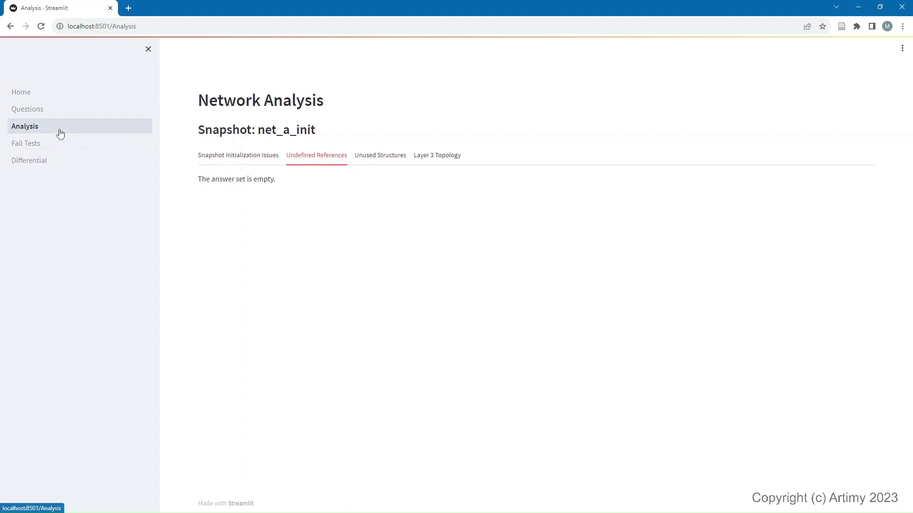
# Step: Review the Snapshot Initialization Issues results and highlight the list of empty columns below the table
pyautogui.click(230, 156)
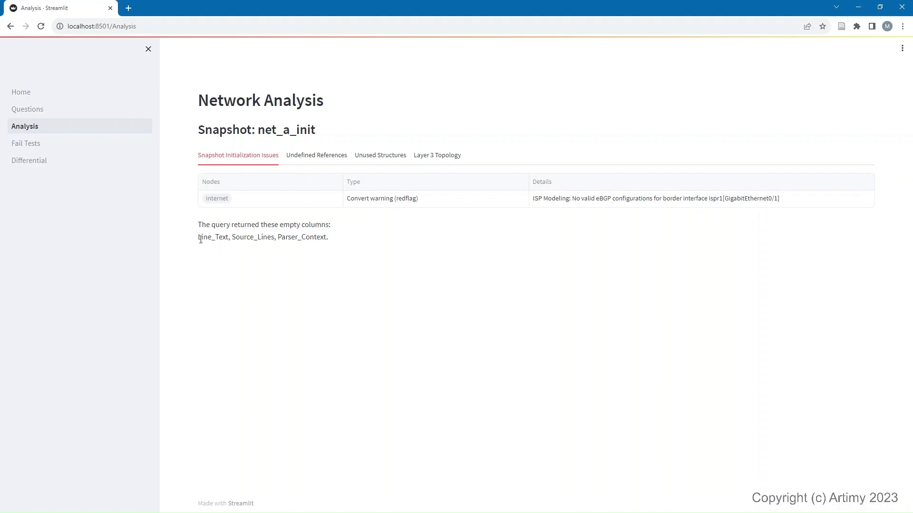
pyautogui.moveTo(199, 239); pyautogui.dragTo(335, 247)
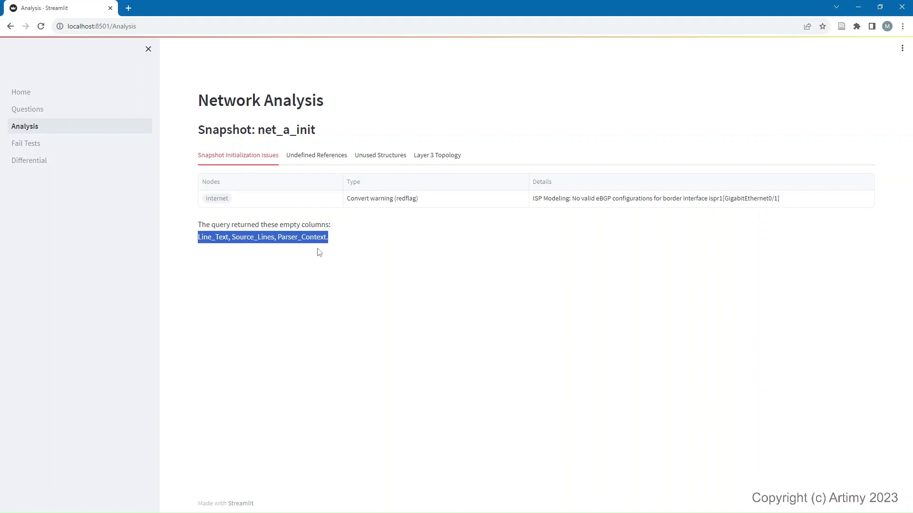
pyautogui.click(337, 245)
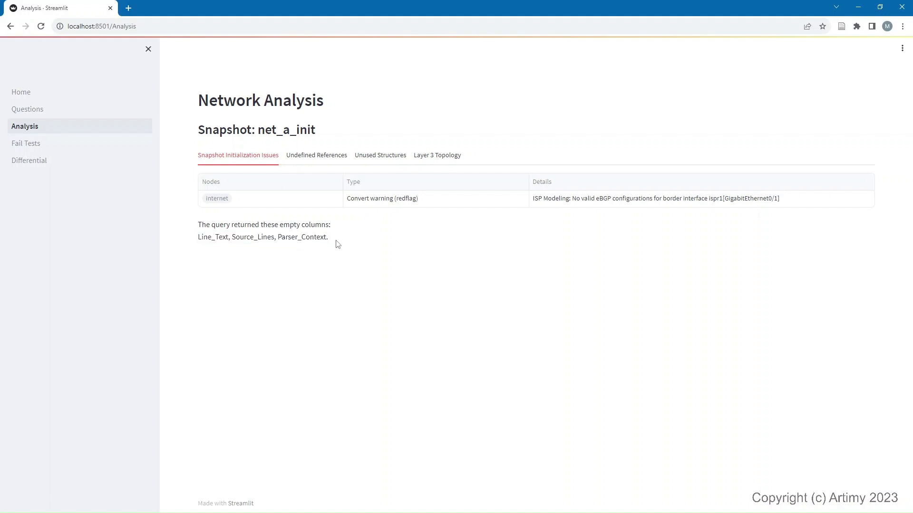
pyautogui.moveTo(198, 237); pyautogui.dragTo(333, 244)
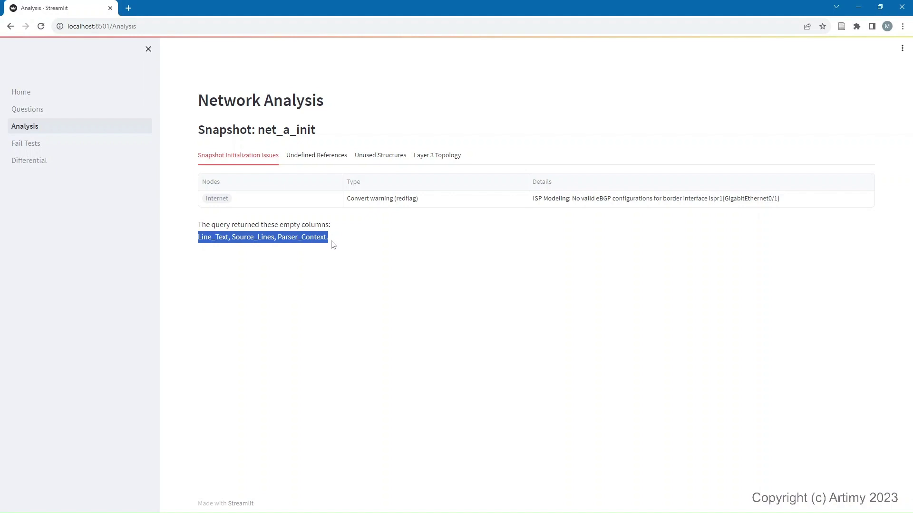
# Step: Go through the Undefined References and Unused Structures results again and view the Layer 3 Topology
pyautogui.click(323, 163)
pyautogui.click(373, 162)
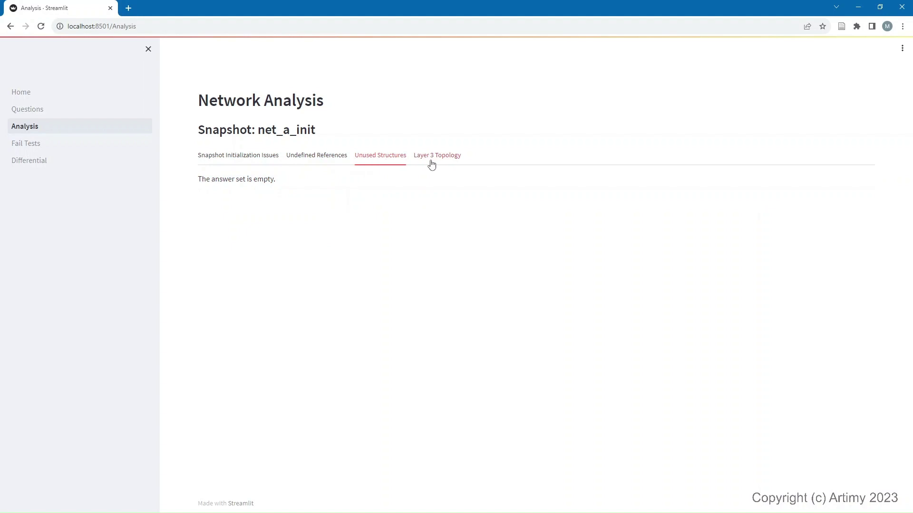
pyautogui.click(432, 162)
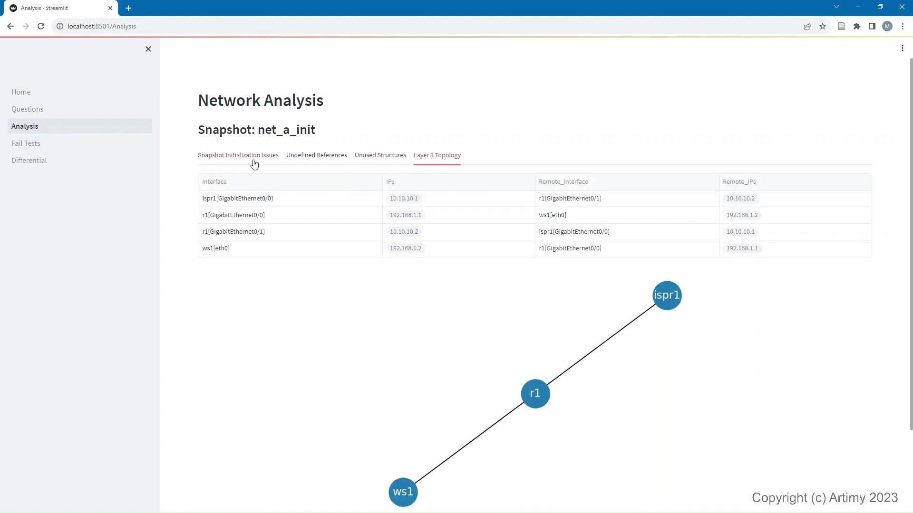
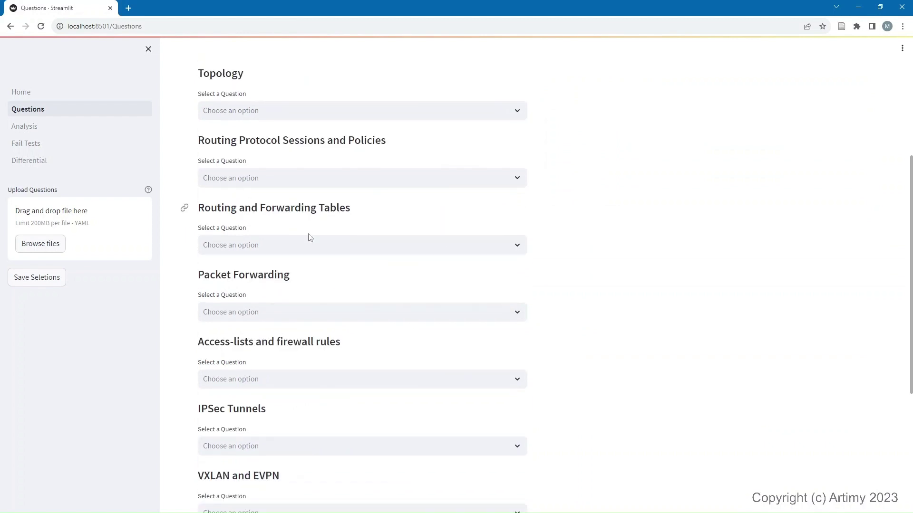
# Step: Add the Routes question from the Routing and Forwarding Tables category
pyautogui.click(327, 238)
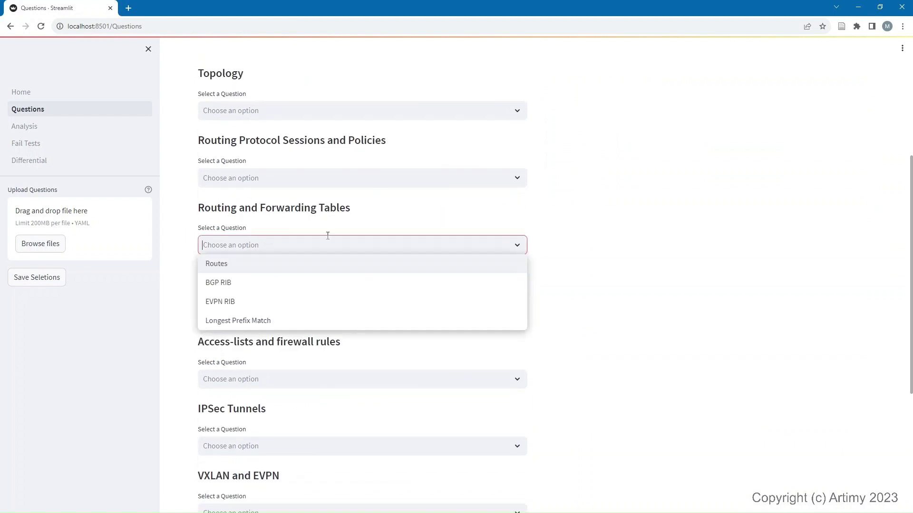
pyautogui.scroll(-1, 443, 211)
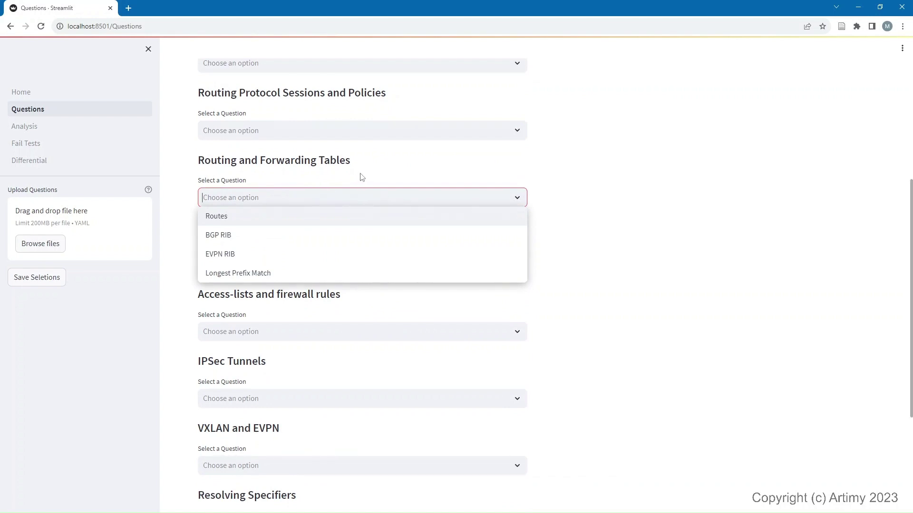
pyautogui.click(224, 221)
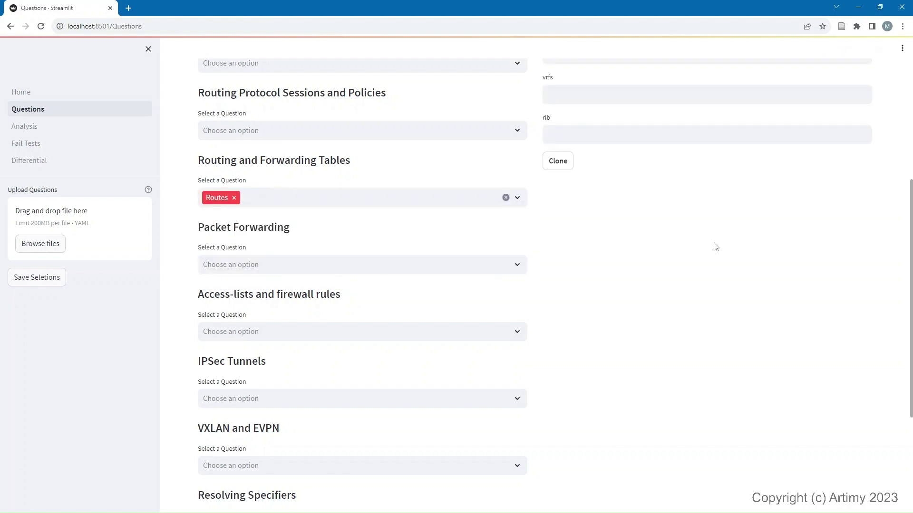
pyautogui.scroll(1, 721, 230)
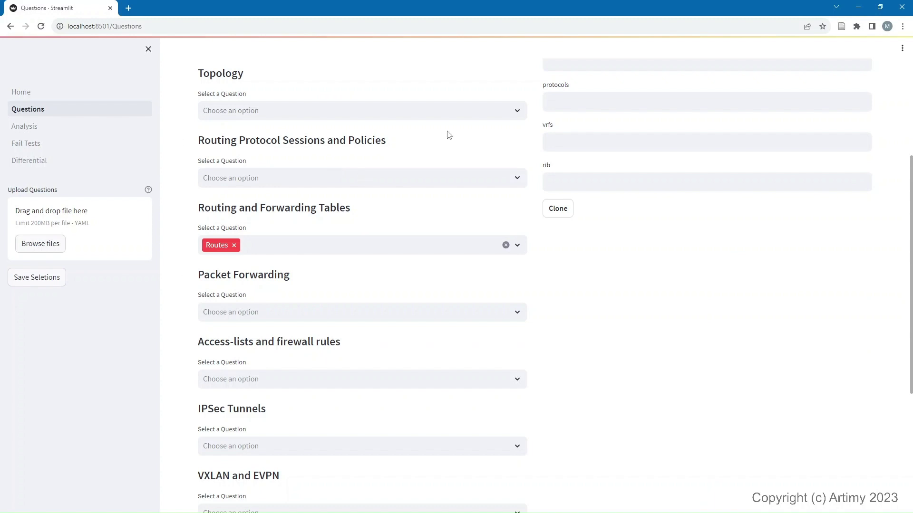
# Step: Look through the questions offered for Routing Protocol Sessions and Policies and the remaining question categories
pyautogui.click(247, 178)
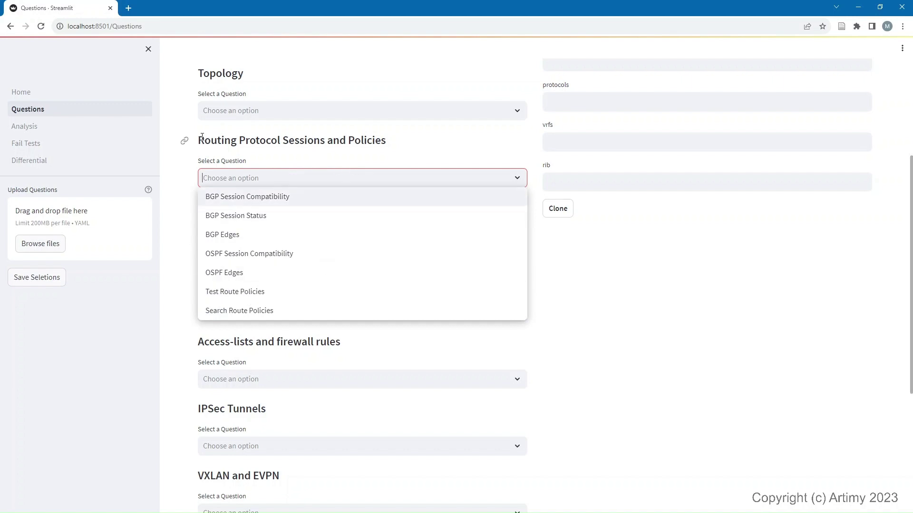
pyautogui.moveTo(202, 137); pyautogui.dragTo(340, 141)
pyautogui.click(428, 139)
pyautogui.scroll(-1, 302, 227)
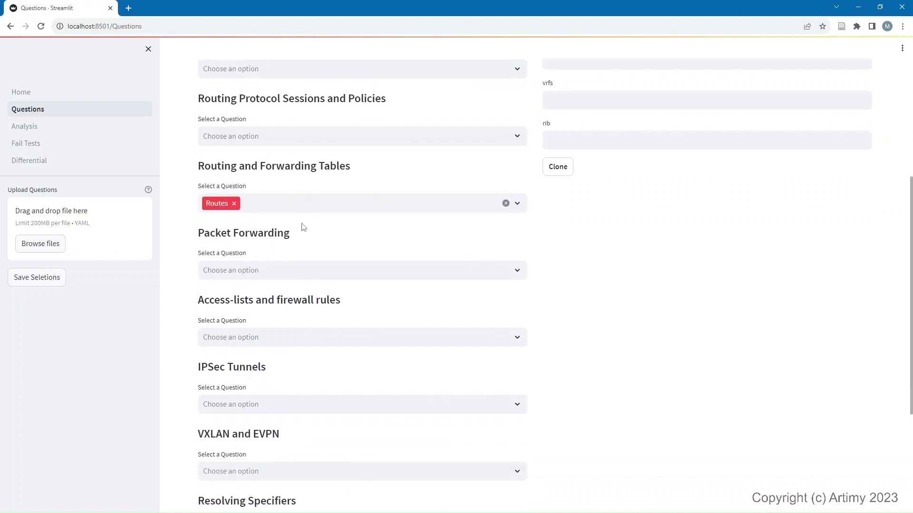
pyautogui.scroll(-2, 303, 227)
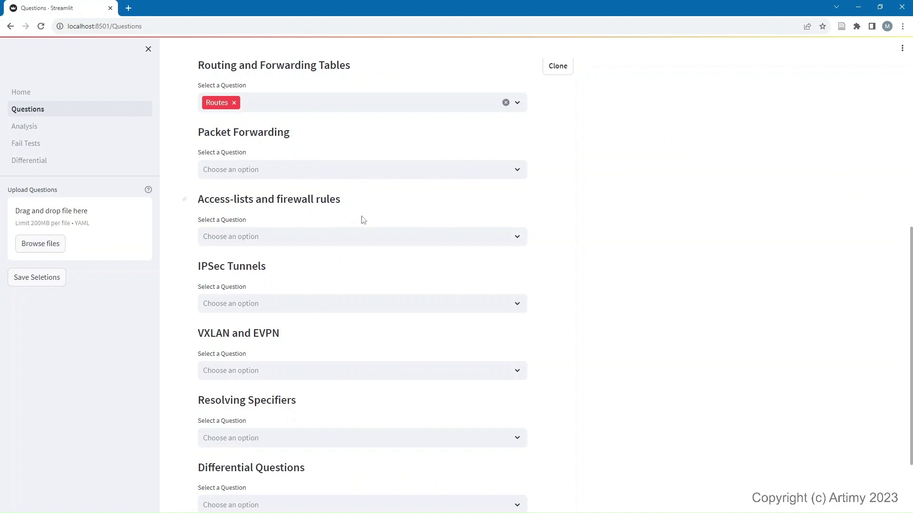
pyautogui.scroll(2, 363, 172)
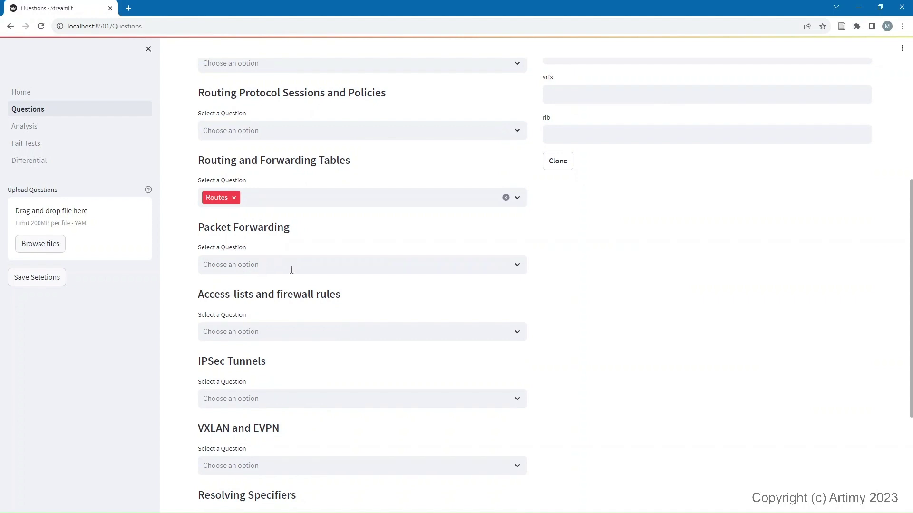
# Step: Run the network analysis for the Routes question and read through the whole routing table
pyautogui.click(71, 134)
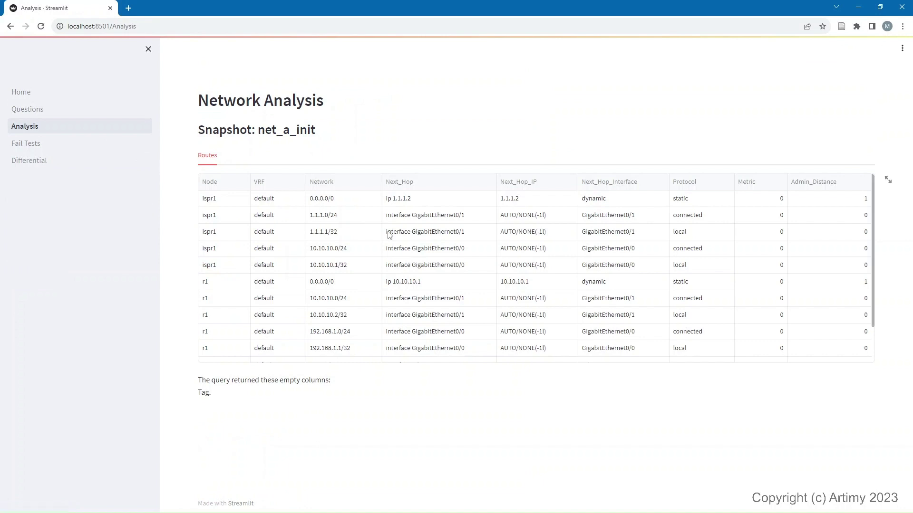
pyautogui.scroll(-2, 632, 297)
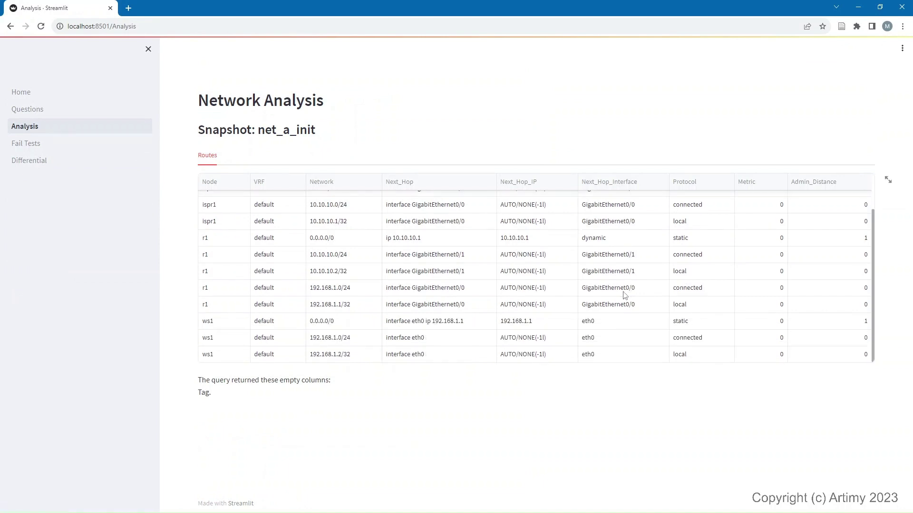
pyautogui.scroll(2, 624, 295)
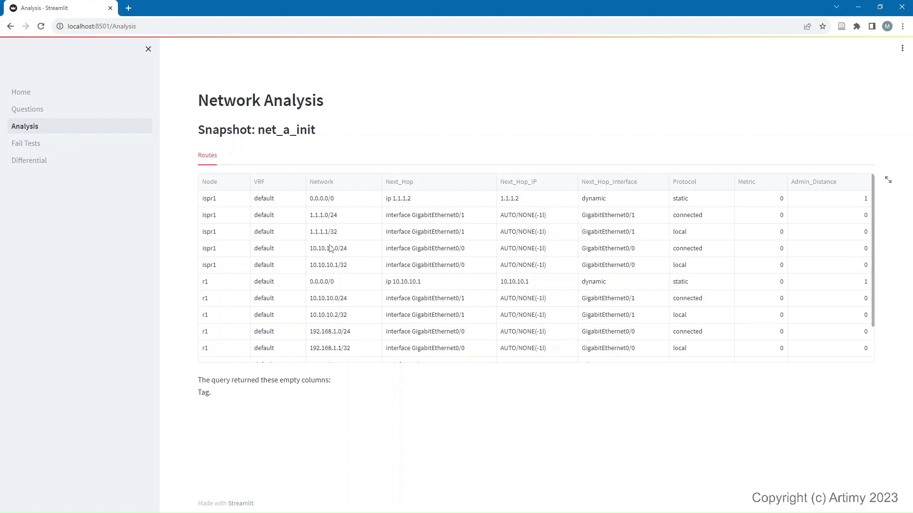
pyautogui.scroll(-2, 351, 229)
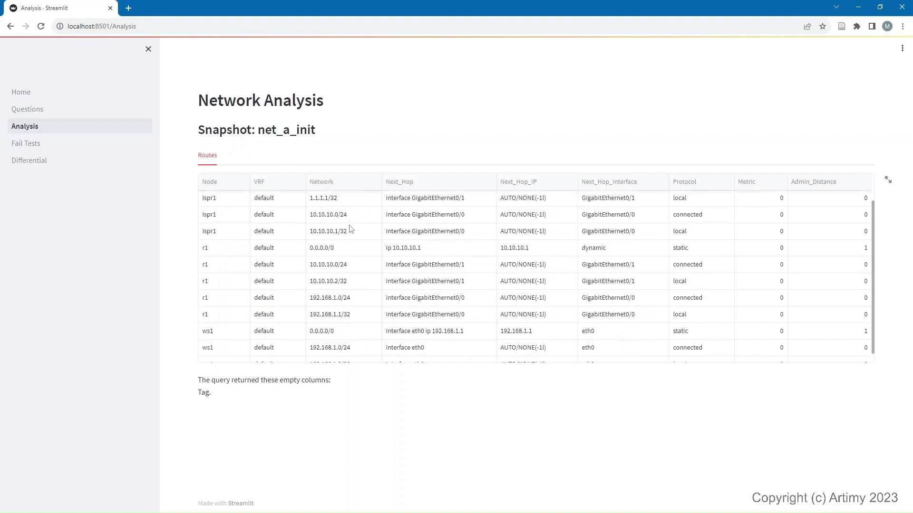
pyautogui.scroll(2, 352, 229)
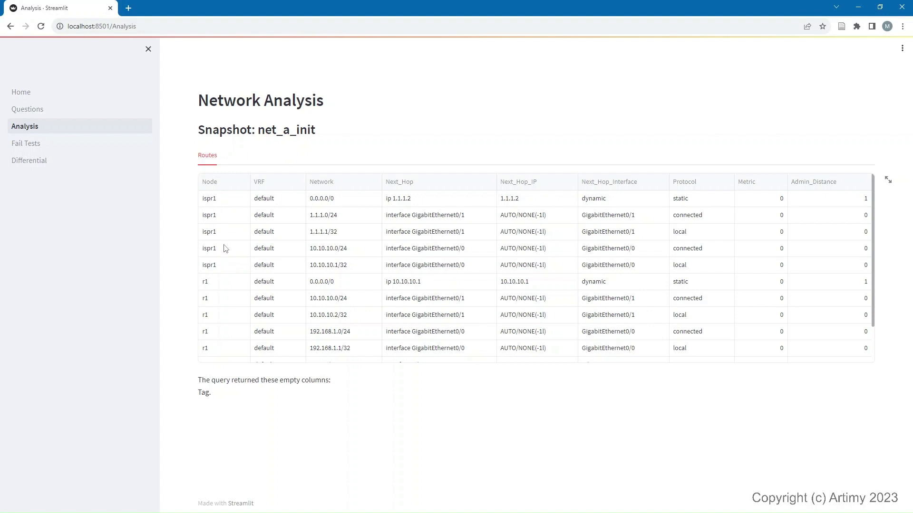
# Step: Examine ispr1's default route, its next hop IP, the 10.10.10.0/24 network and the static, connected and local protocol entries
pyautogui.click(327, 203)
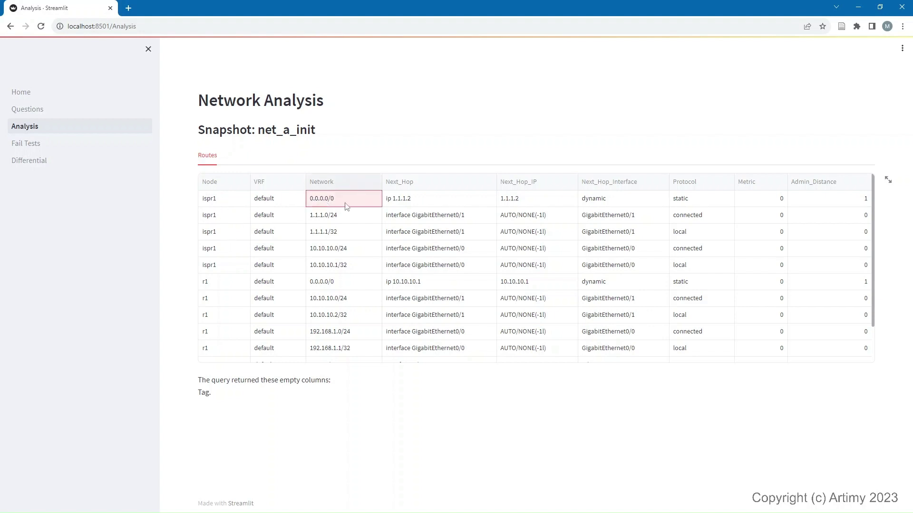
pyautogui.click(531, 205)
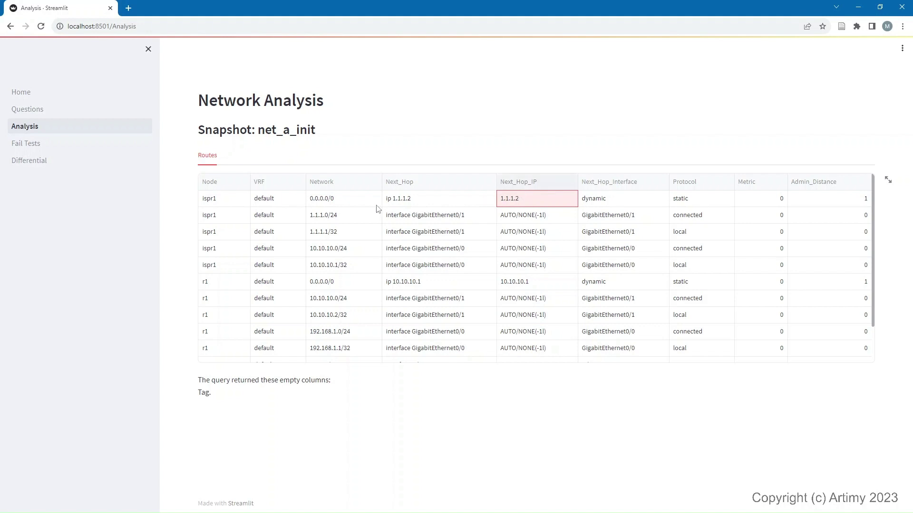
pyautogui.click(350, 254)
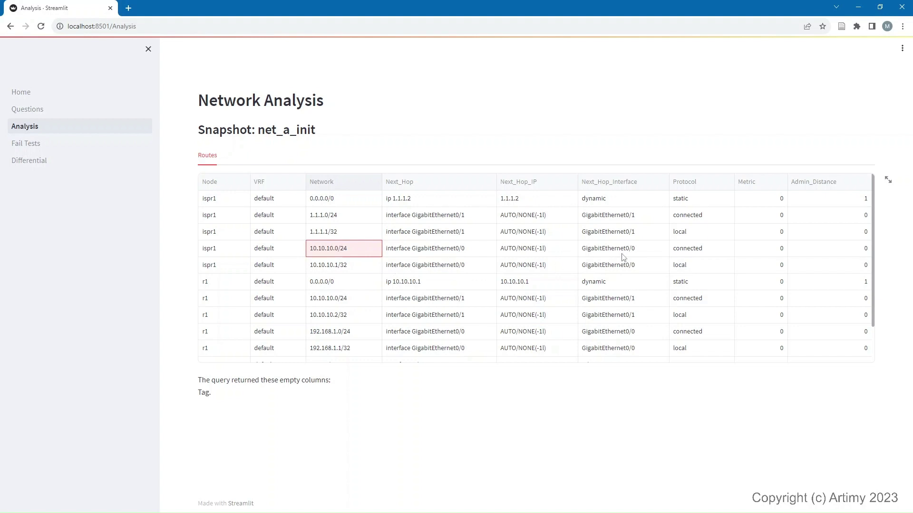
pyautogui.click(687, 203)
pyautogui.click(690, 219)
pyautogui.click(689, 234)
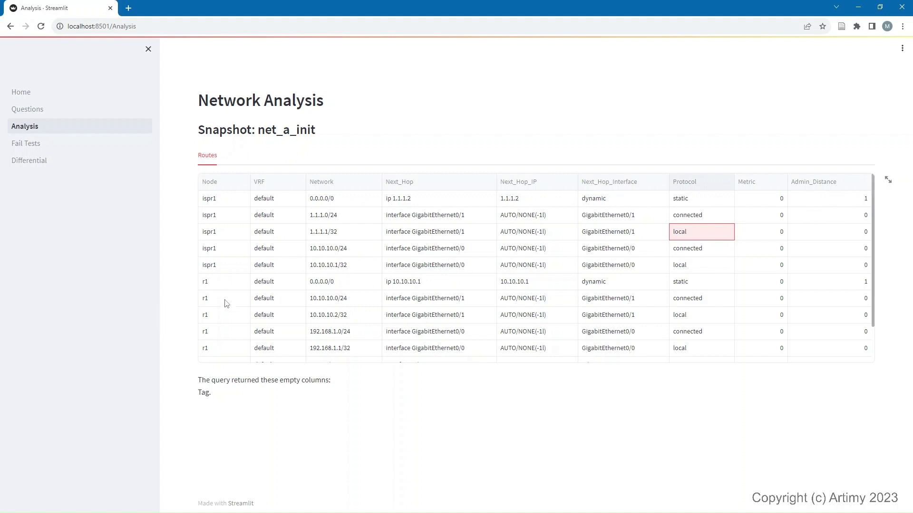
# Step: Examine the ws1 default route and its next hop IP in the Routes results
pyautogui.scroll(-2, 226, 323)
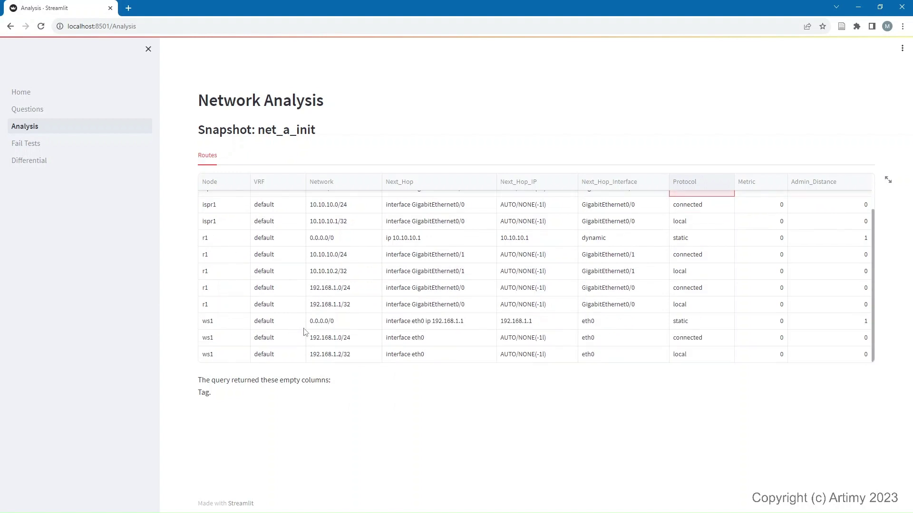
pyautogui.click(327, 328)
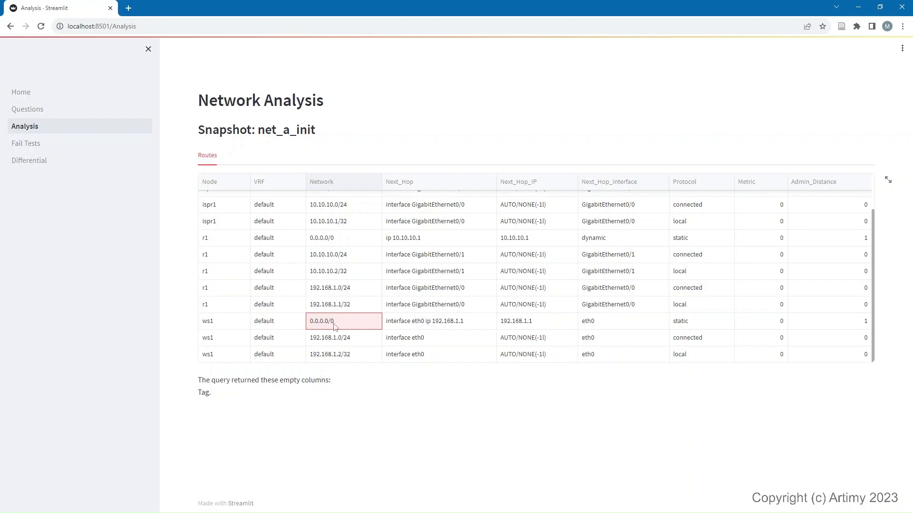
pyautogui.click(536, 327)
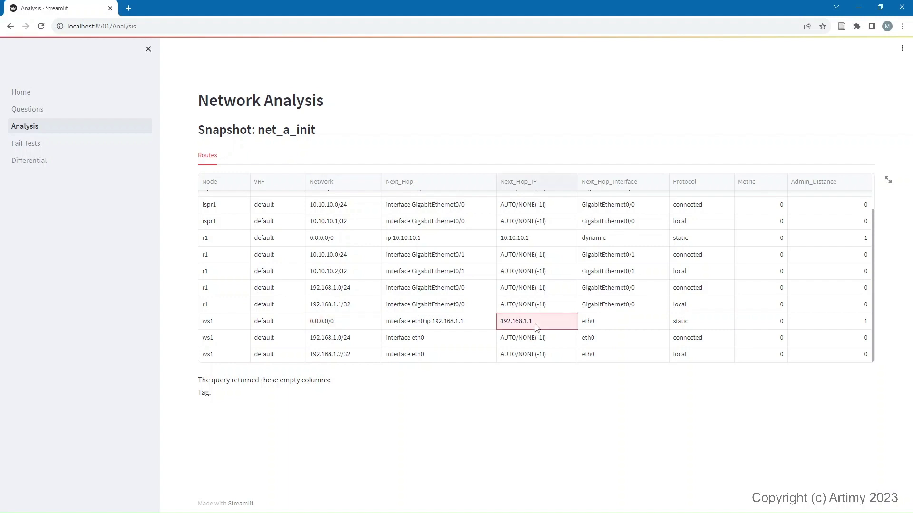
# Step: Limit the Routes question to node r1 and rerun the network analysis
pyautogui.click(48, 115)
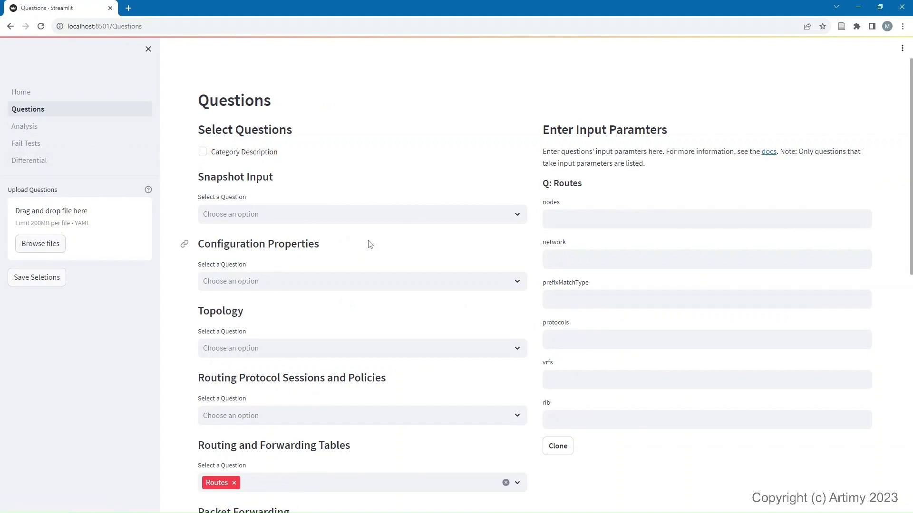
pyautogui.scroll(-3, 369, 238)
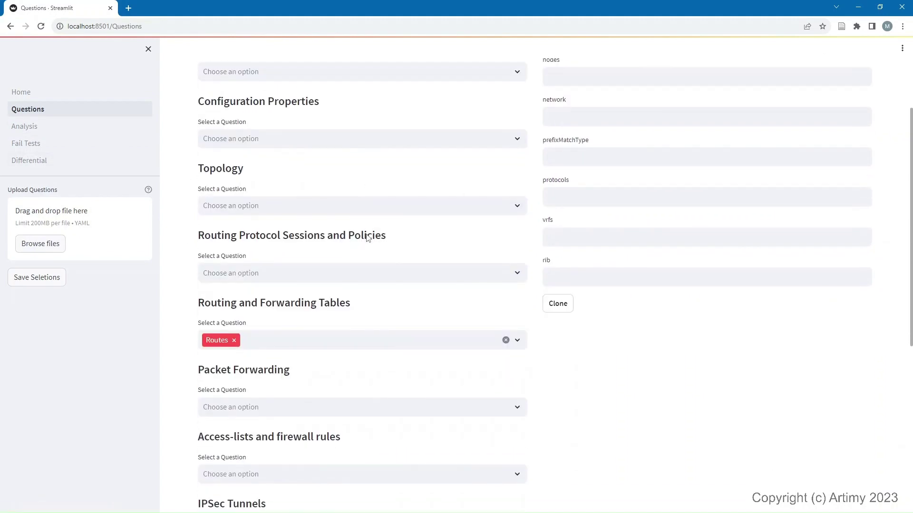
pyautogui.scroll(3, 625, 249)
pyautogui.scroll(-3, 266, 476)
pyautogui.scroll(3, 673, 207)
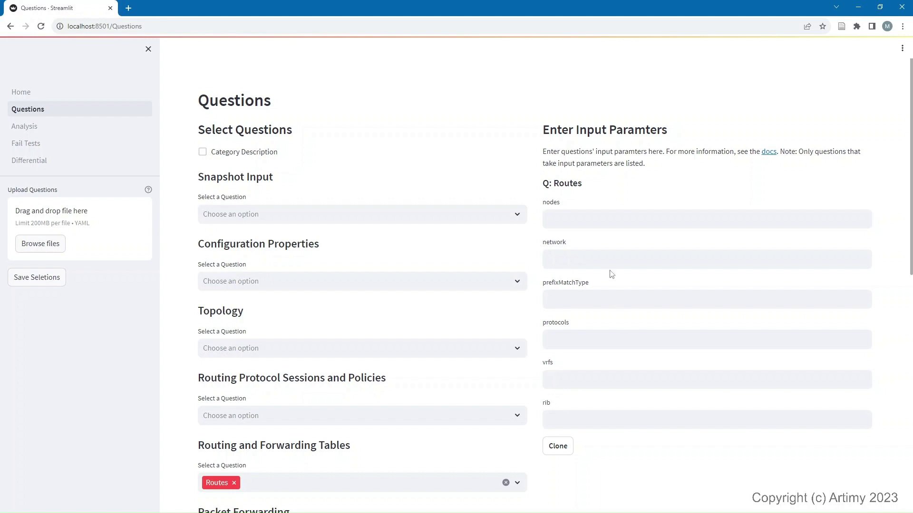
pyautogui.click(580, 220)
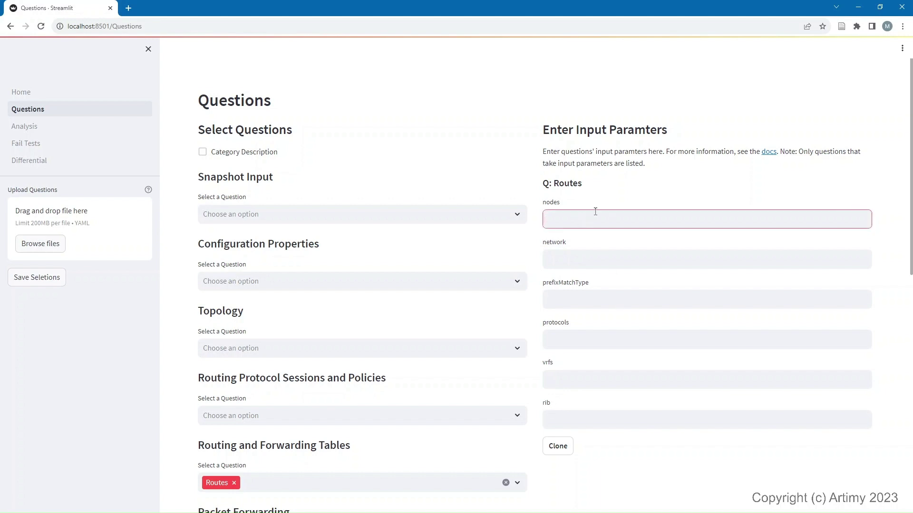
pyautogui.write('r1')
pyautogui.press('Return')
pyautogui.click(123, 127)
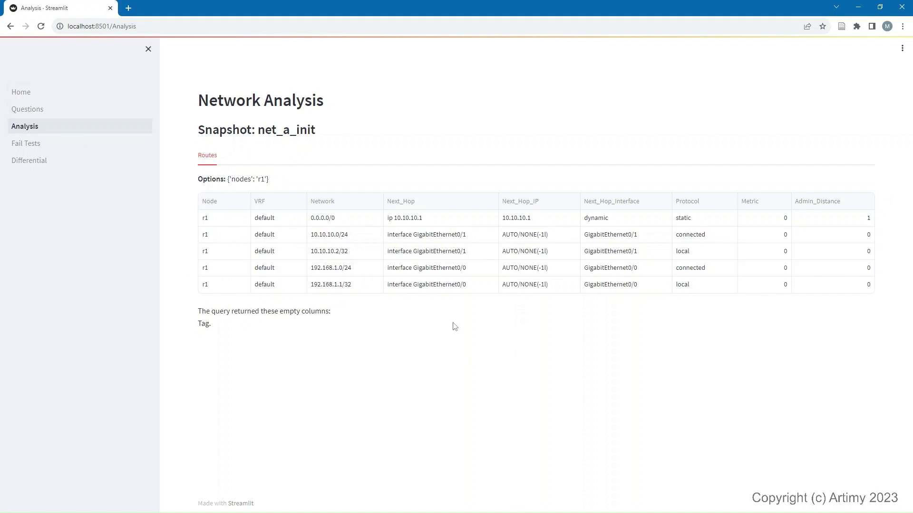
# Step: Return to the question selection, add the Traceroute question under Packet Forwarding and remove the Routes question
pyautogui.click(38, 111)
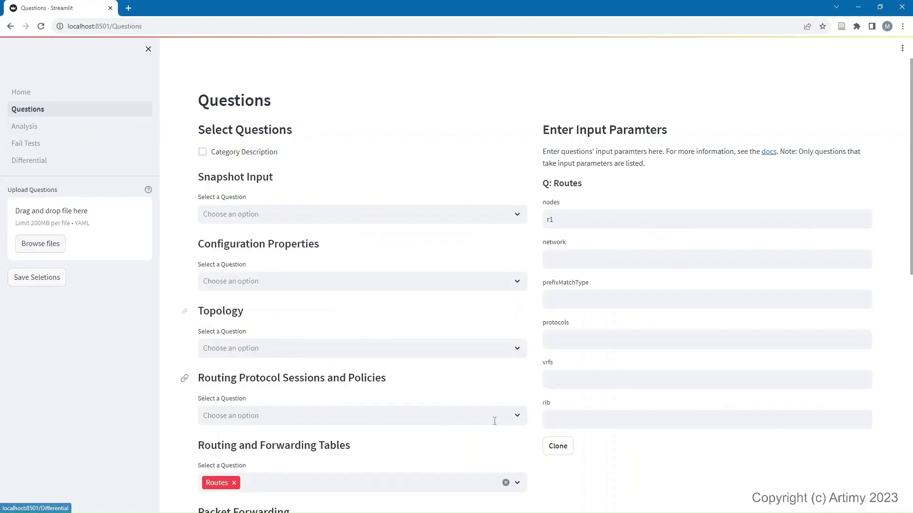
pyautogui.scroll(-4, 322, 388)
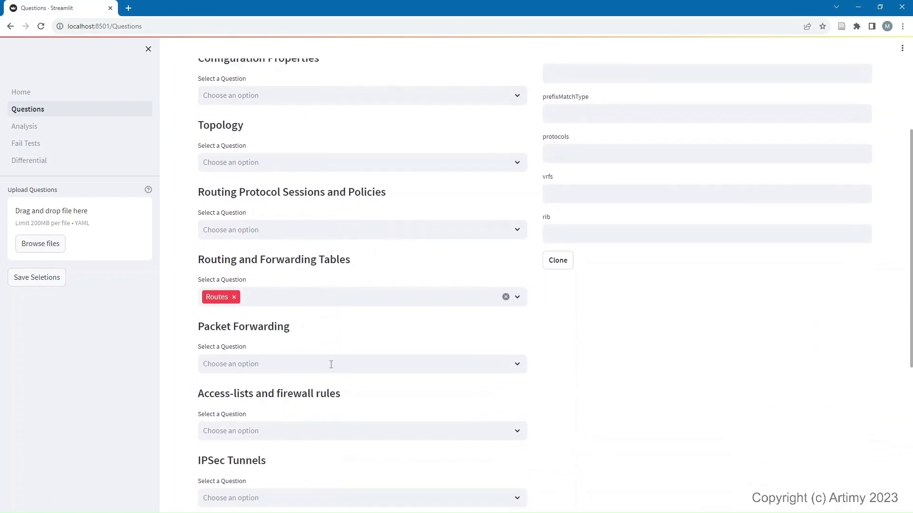
pyautogui.click(256, 360)
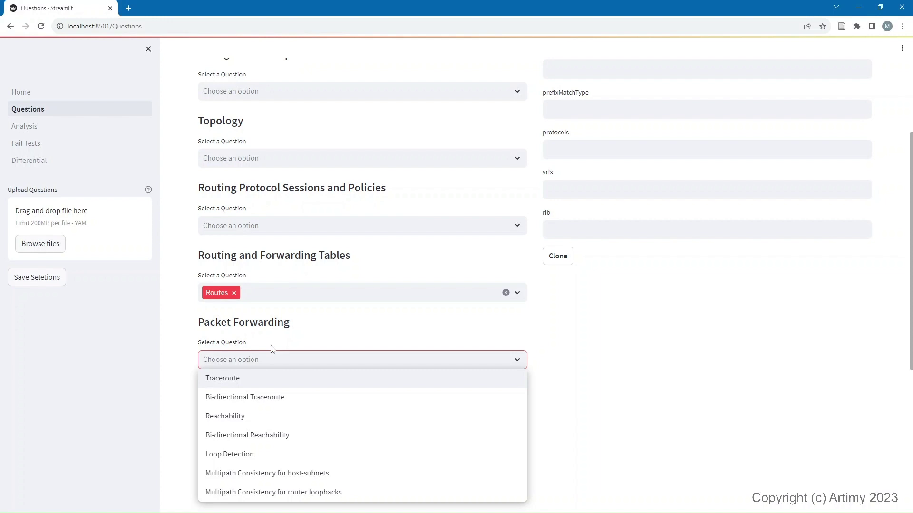
pyautogui.scroll(-2, 285, 344)
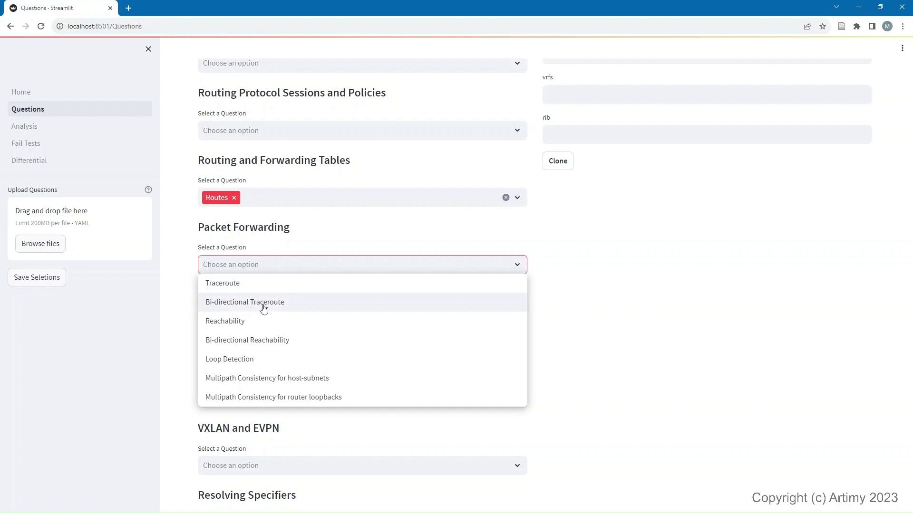
pyautogui.click(259, 284)
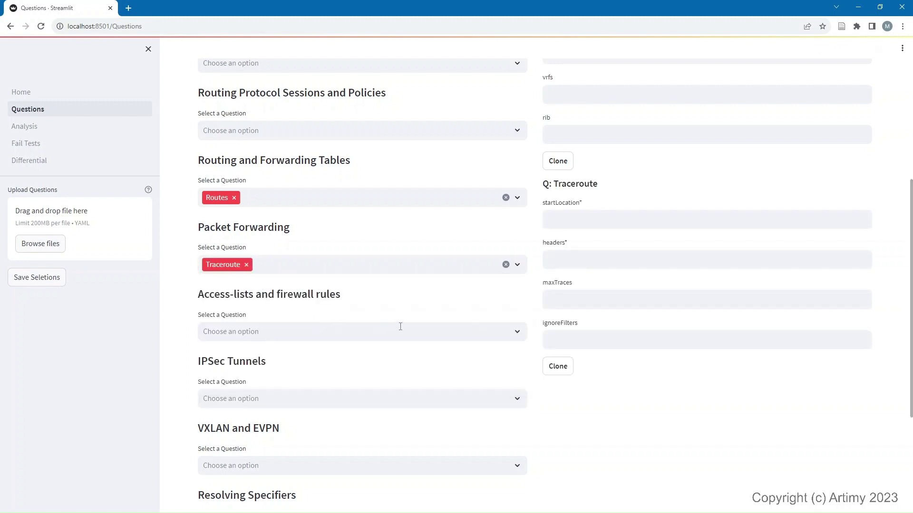
pyautogui.click(233, 198)
pyautogui.scroll(4, 725, 245)
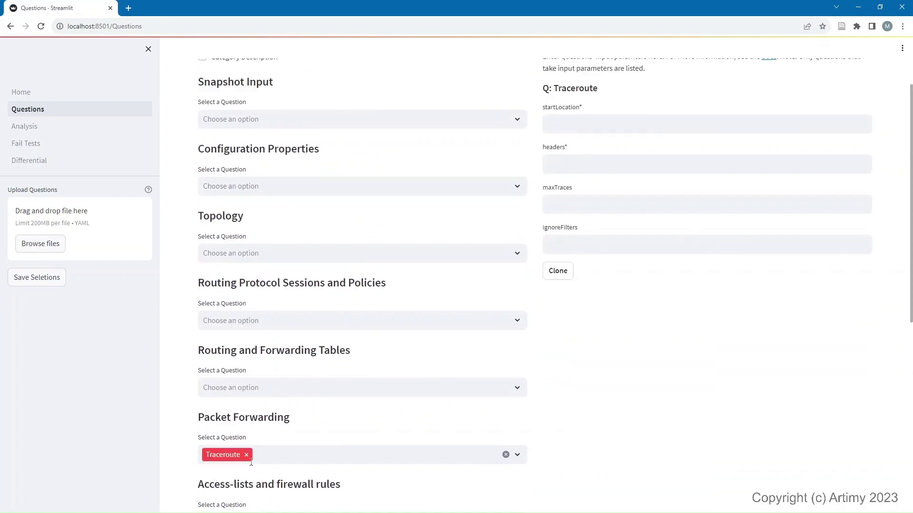
# Step: Run the Traceroute question with startLocation ws[eth0] and headers {"dstIp":"8.8.8.8"}
pyautogui.click(578, 124)
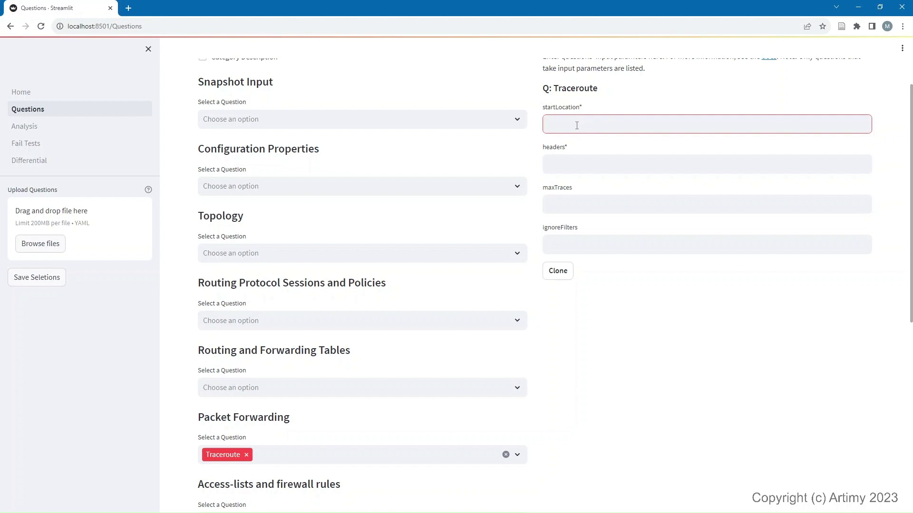
pyautogui.write('ws[eth0]')
pyautogui.click(578, 164)
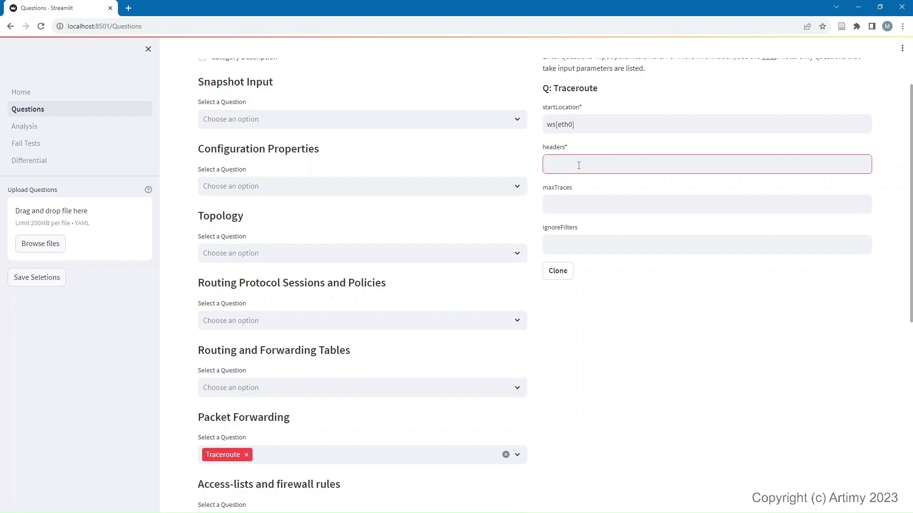
pyautogui.write('{')
pyautogui.write('dstIp')
pyautogui.press('Left')
pyautogui.press('Left')
pyautogui.press('Left')
pyautogui.press('Left')
pyautogui.press('Left')
pyautogui.write('"')
pyautogui.write('8.8.8.8"}')
pyautogui.press('Return')
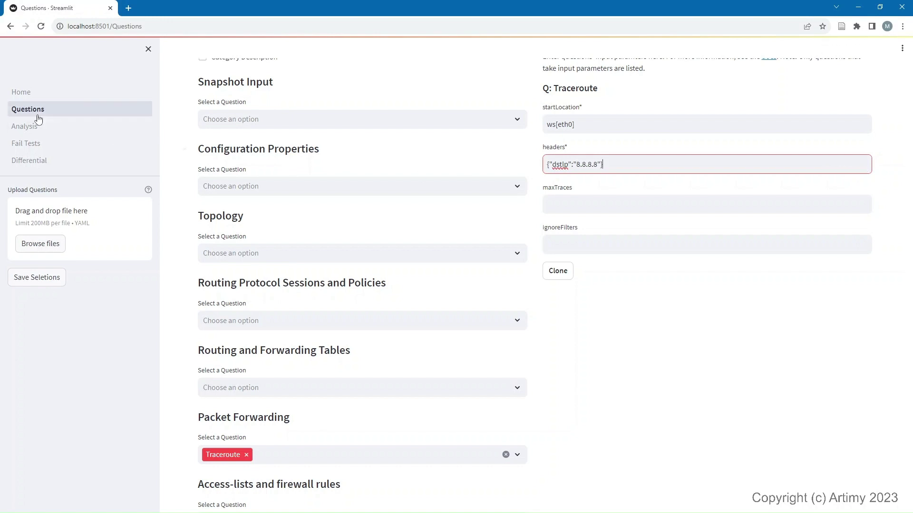
pyautogui.click(41, 126)
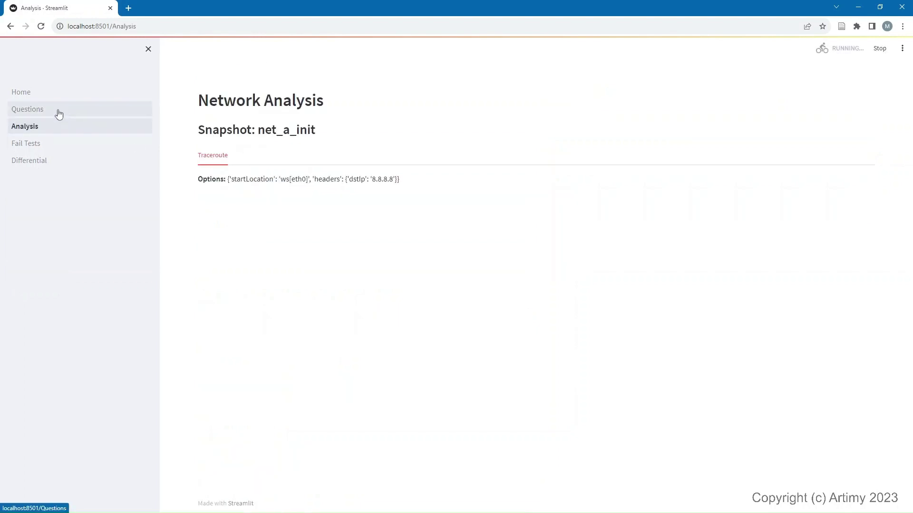
# Step: Correct the Traceroute headers parameter to {'dstIps': '8.8.8.8'} and rerun the network analysis
pyautogui.click(59, 114)
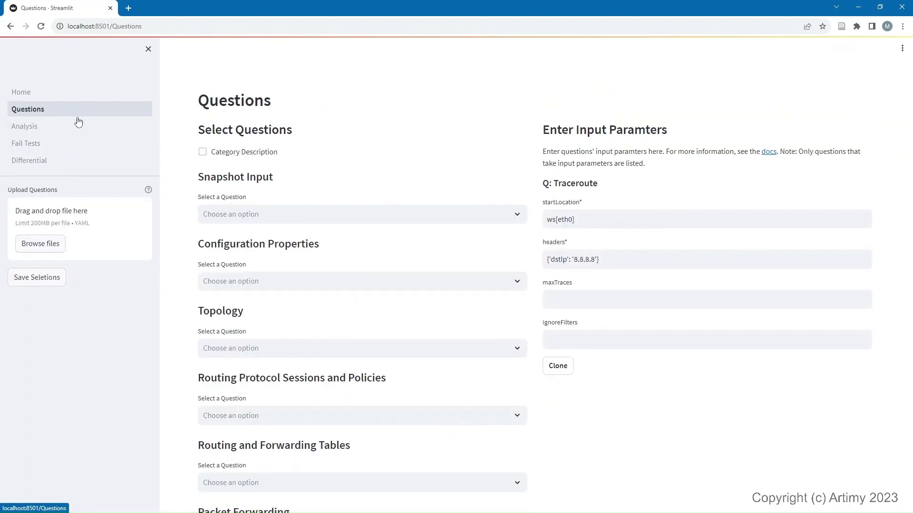
pyautogui.click(619, 261)
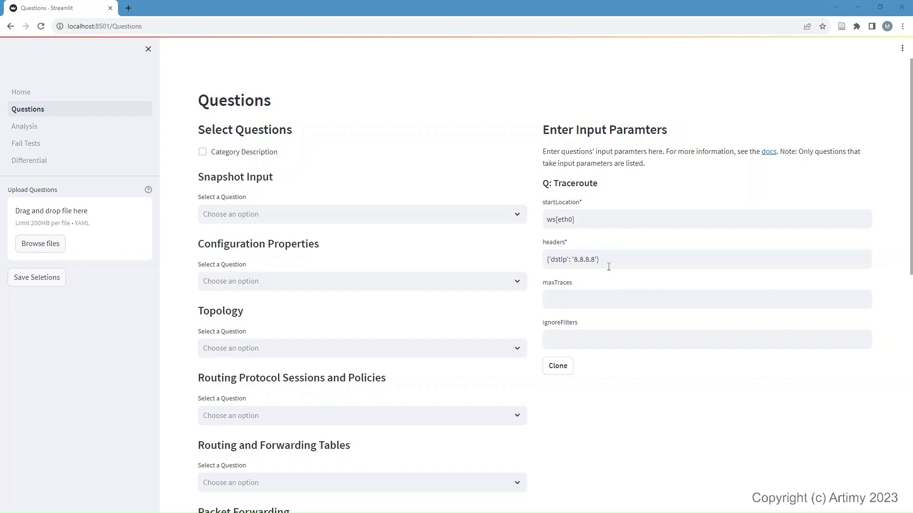
pyautogui.click(625, 259)
pyautogui.press('Left')
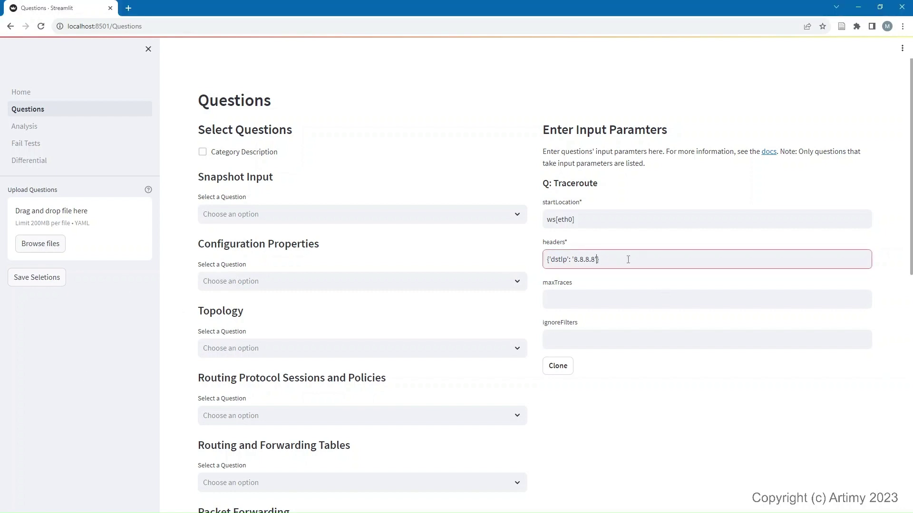
pyautogui.press('Left')
pyautogui.press('Left')
pyautogui.press('Left')
pyautogui.press('Left')
pyautogui.press('Left')
pyautogui.write('s')
pyautogui.press('Return')
pyautogui.click(76, 133)
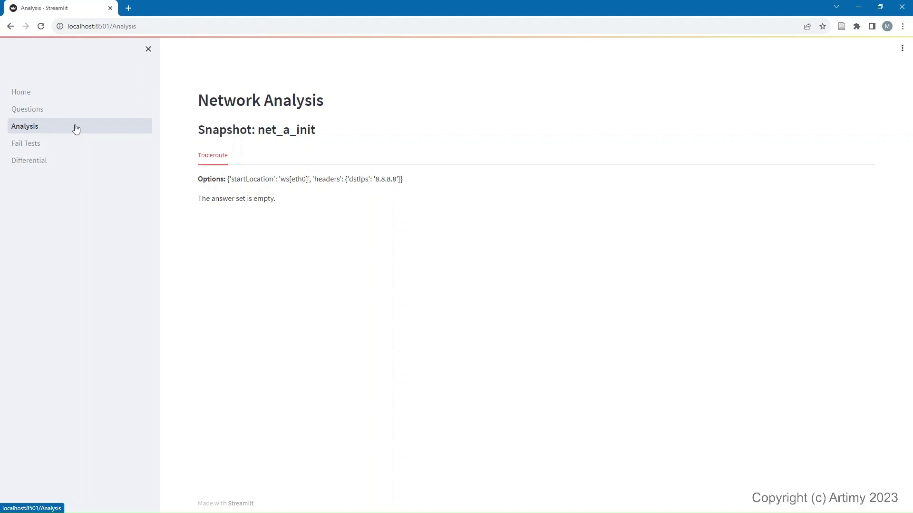
# Step: Set the Traceroute startLocation to ws1[eth0] and rerun the network analysis
pyautogui.click(77, 117)
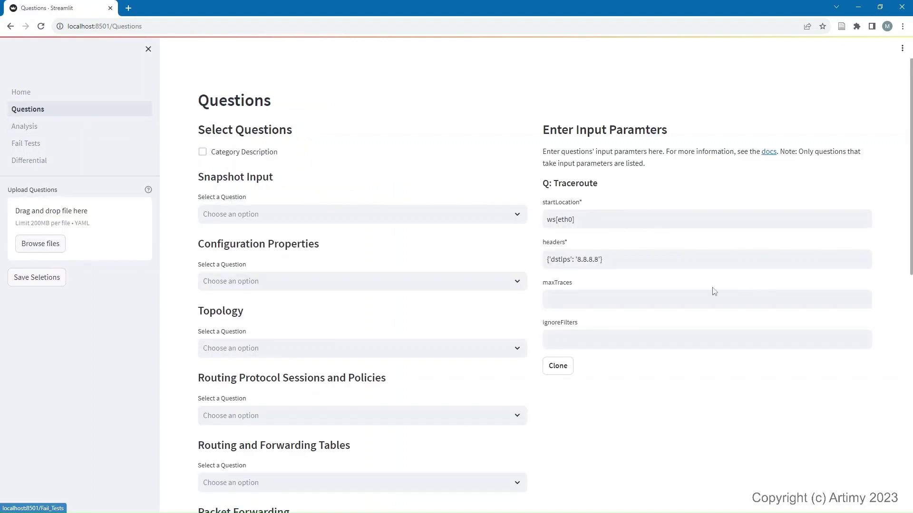
pyautogui.click(615, 222)
pyautogui.click(555, 220)
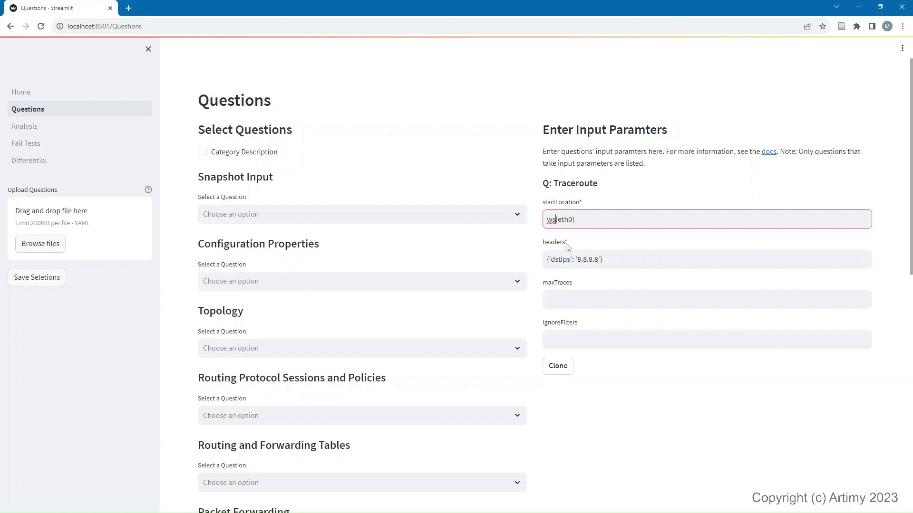
pyautogui.write('1')
pyautogui.click(581, 226)
pyautogui.press('Return')
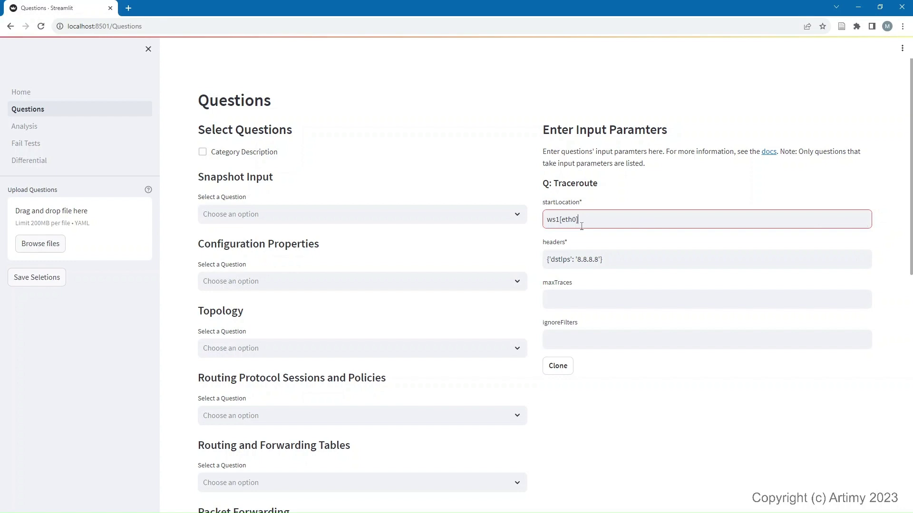
pyautogui.click(31, 133)
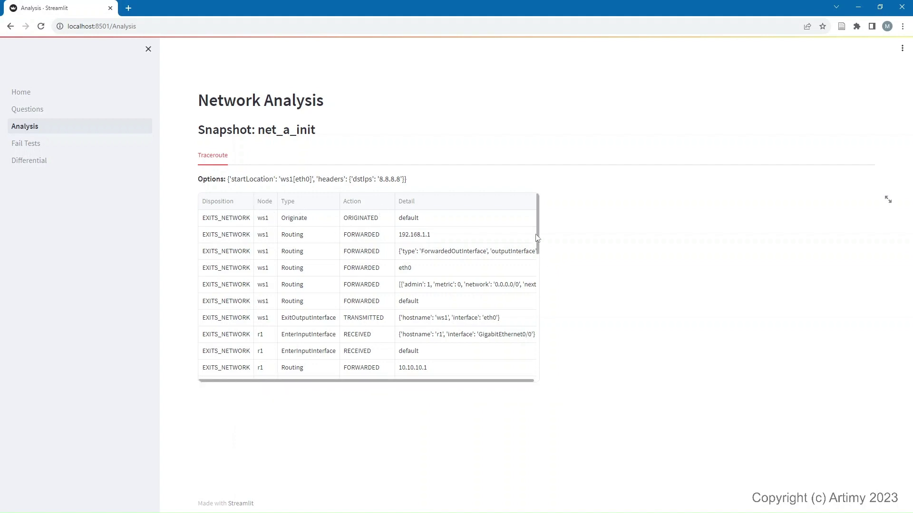
# Step: Enlarge the Traceroute results table and examine the ws1 hops, including the forwarding next hop, full route detail and exit interface
pyautogui.moveTo(538, 240)
pyautogui.mouseDown()
pyautogui.moveTo(546, 374)
pyautogui.moveTo(546, 228)
pyautogui.mouseUp()
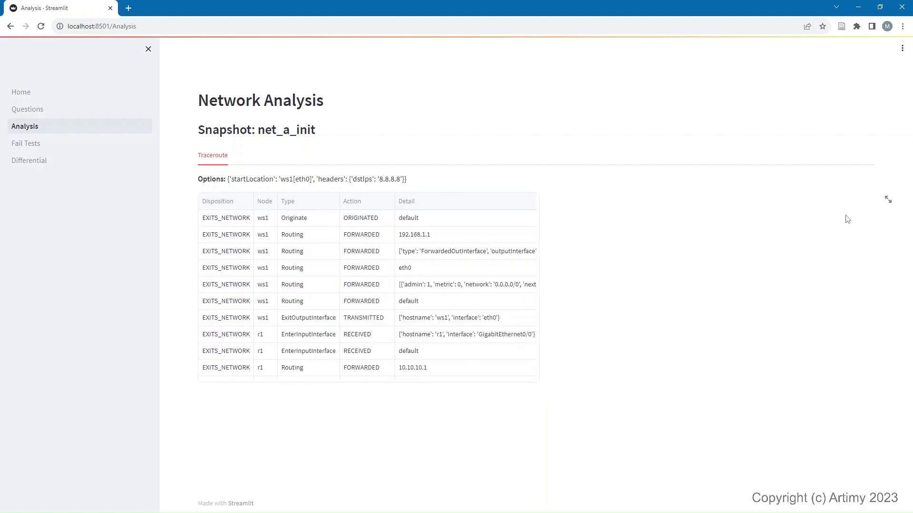
pyautogui.click(888, 203)
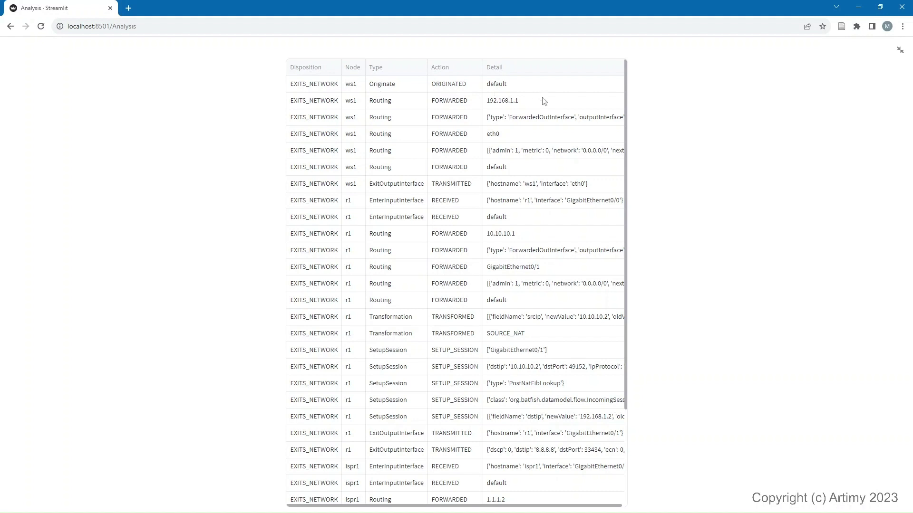
pyautogui.click(459, 107)
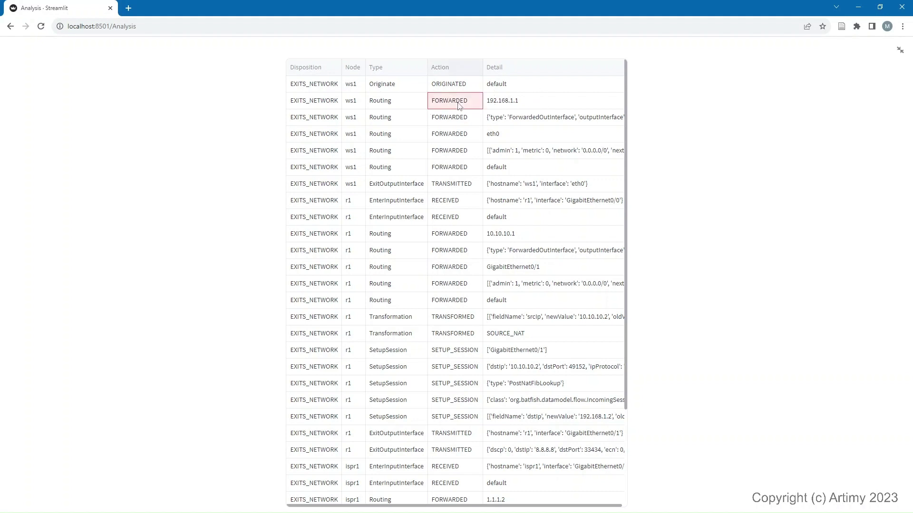
pyautogui.click(499, 105)
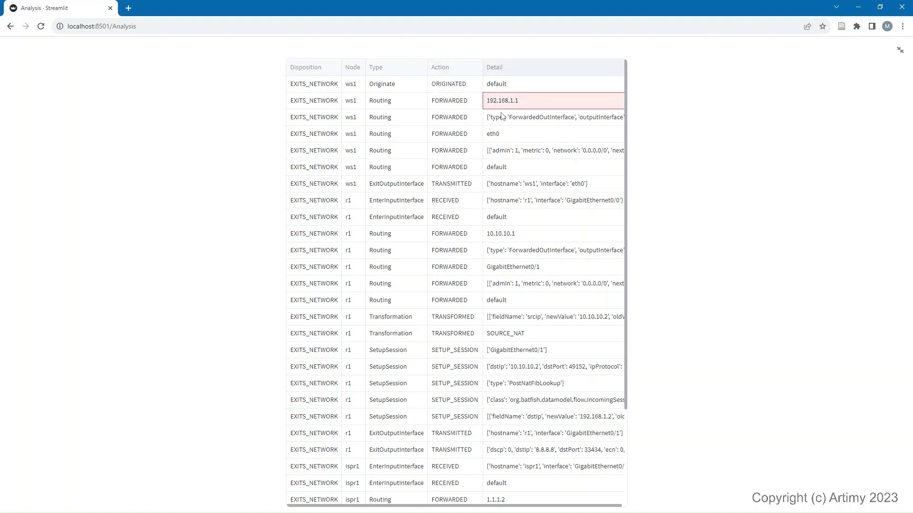
pyautogui.click(495, 136)
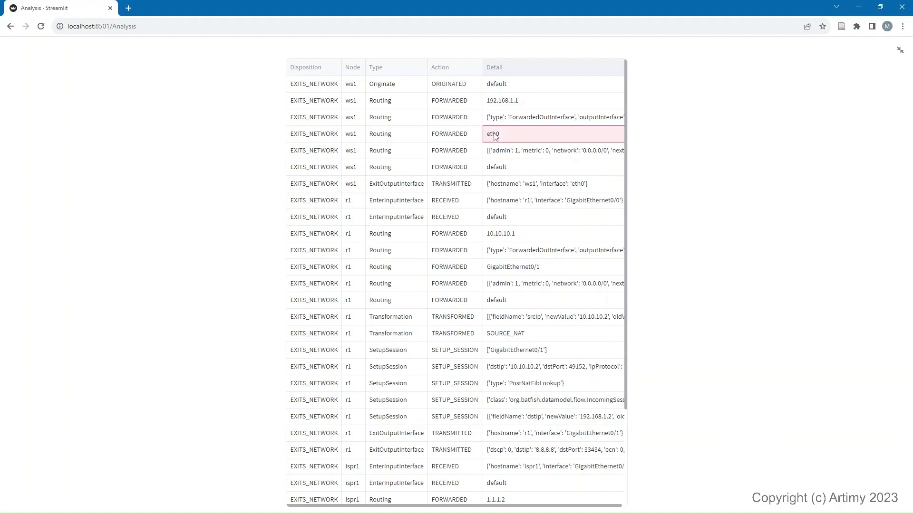
pyautogui.click(508, 155)
pyautogui.click(509, 154)
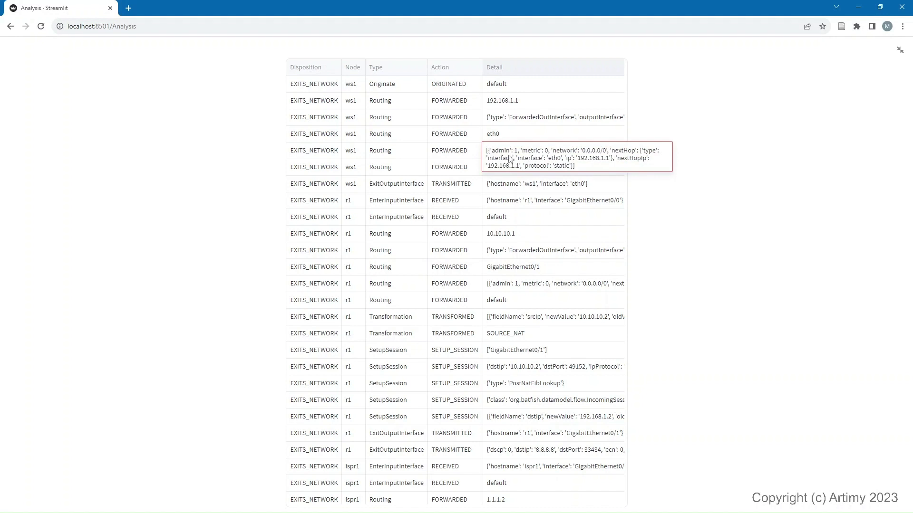
pyautogui.click(709, 124)
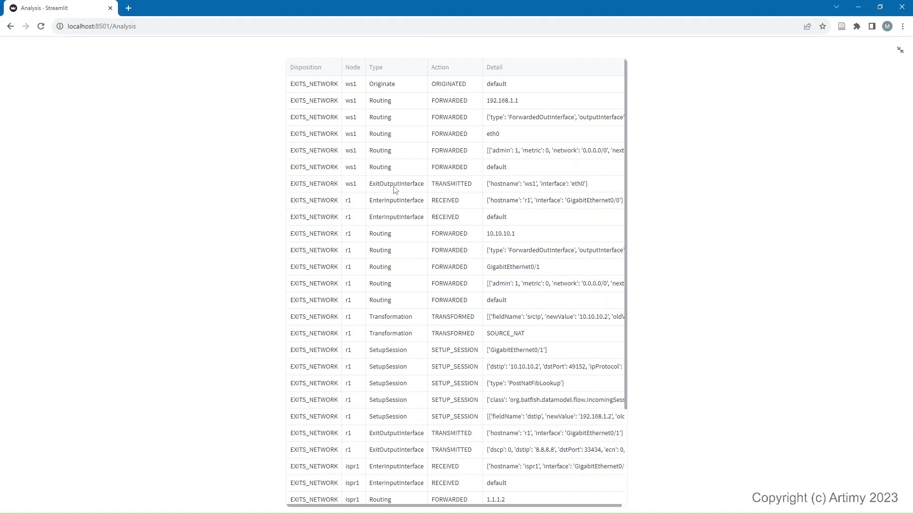
pyautogui.click(451, 188)
pyautogui.click(508, 188)
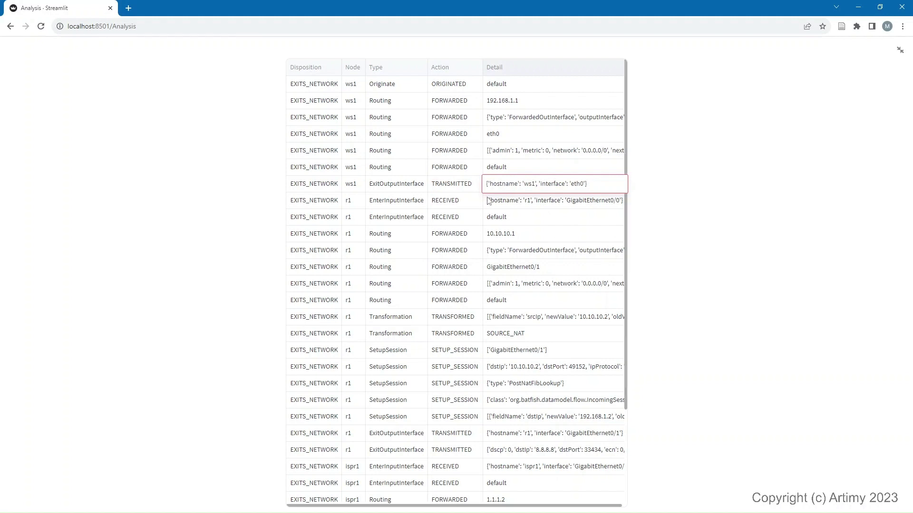
# Step: Examine how r1 receives the packet, checking its input interface detail and first routing entry
pyautogui.click(507, 203)
pyautogui.click(352, 205)
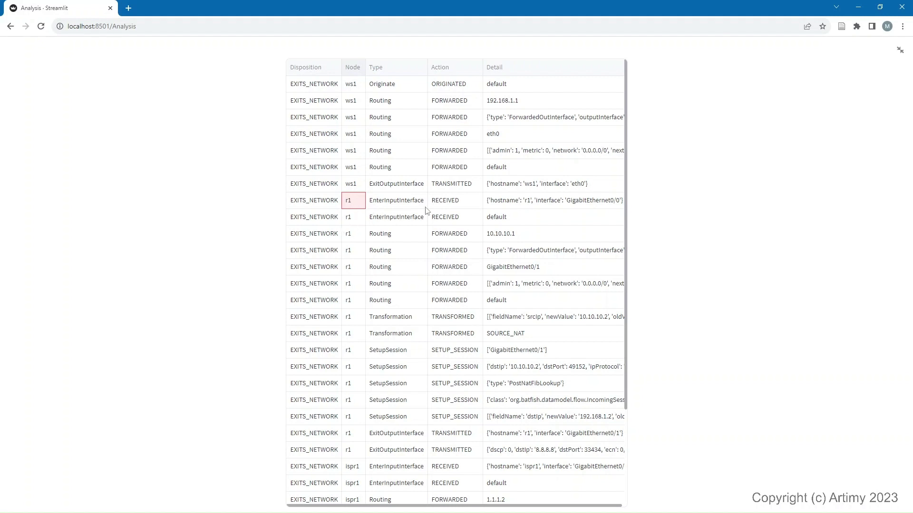
pyautogui.click(450, 205)
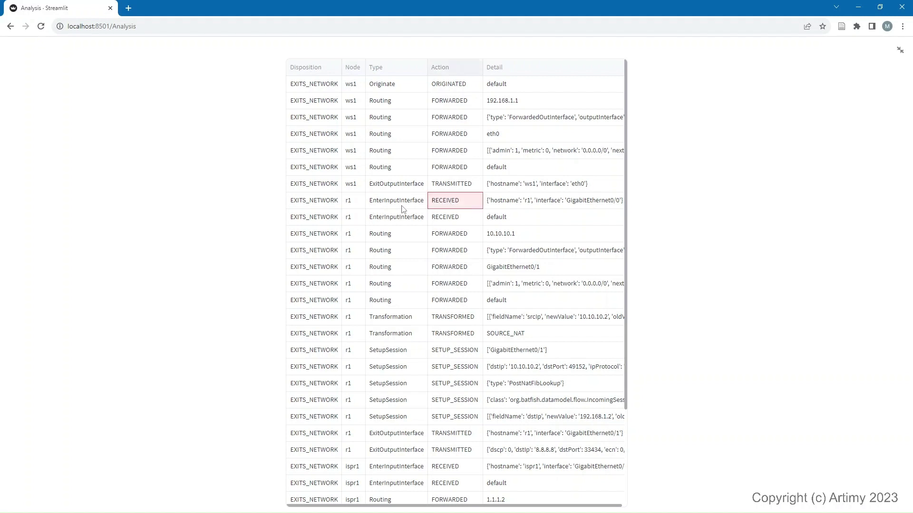
pyautogui.click(517, 203)
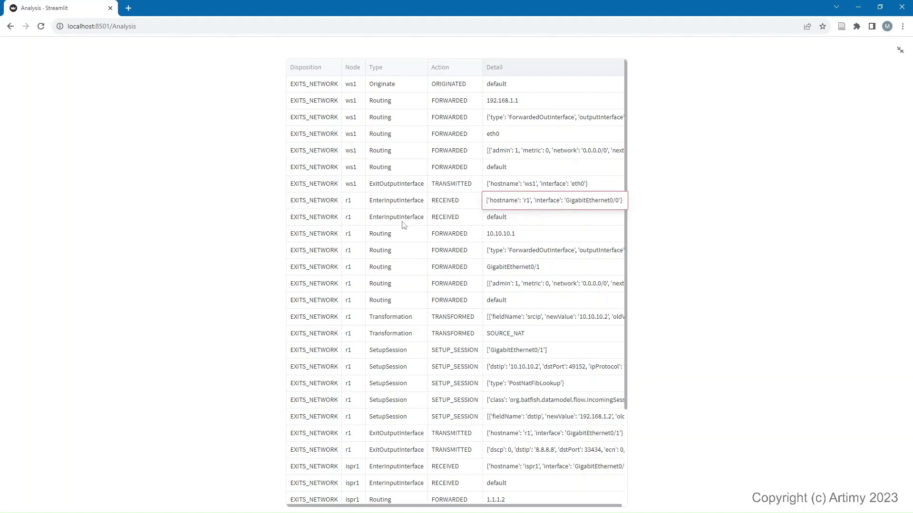
pyautogui.click(391, 238)
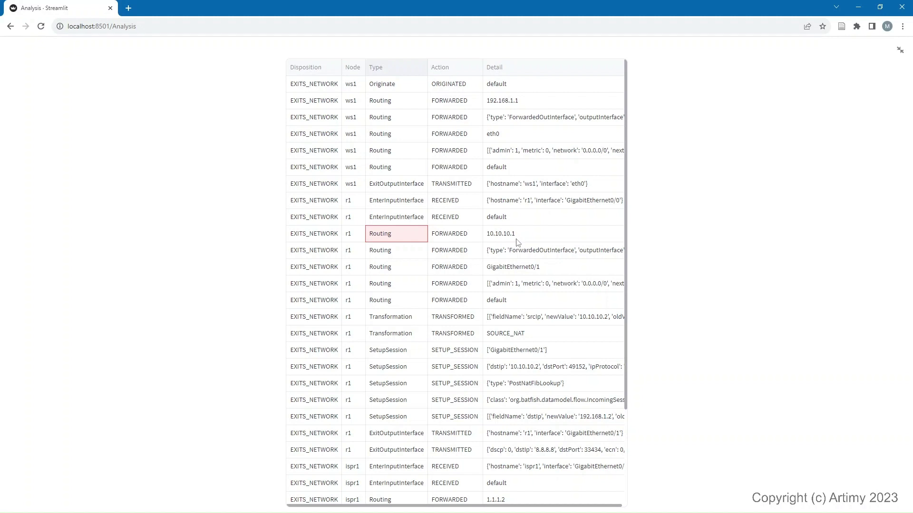
# Step: Inspect the r1 Transformation rows, reading the full source IP change detail and the NAT type
pyautogui.click(405, 323)
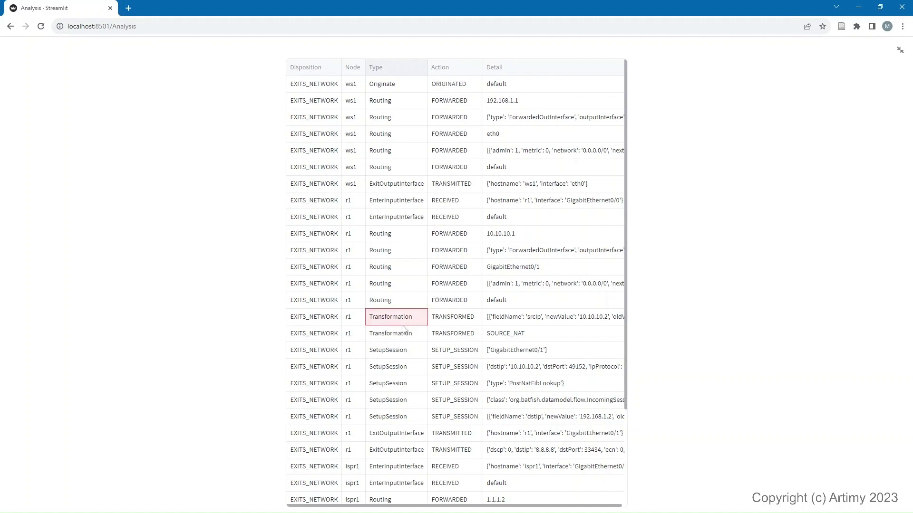
pyautogui.click(407, 334)
pyautogui.click(406, 322)
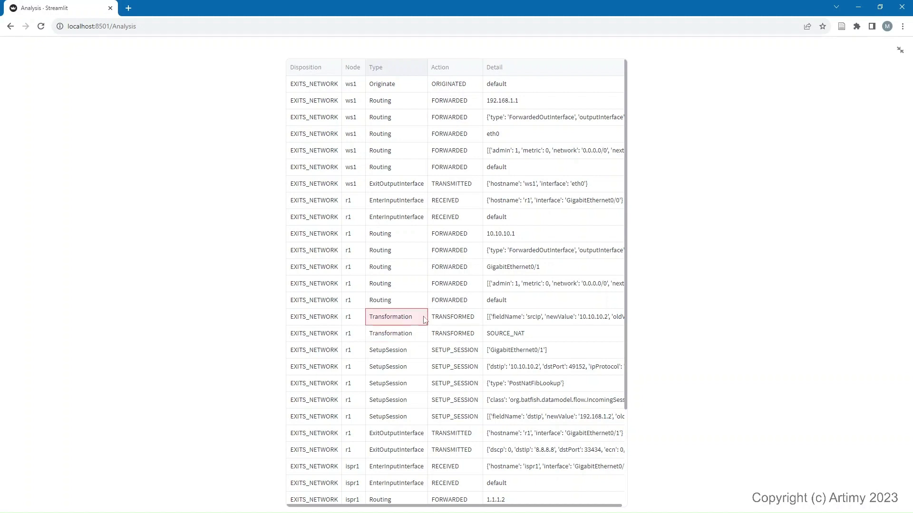
pyautogui.click(502, 321)
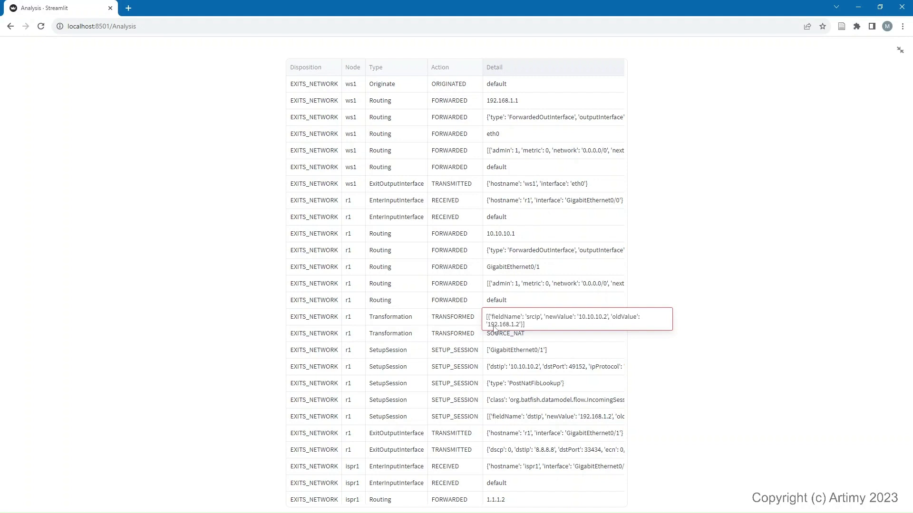
pyautogui.click(412, 339)
pyautogui.click(527, 338)
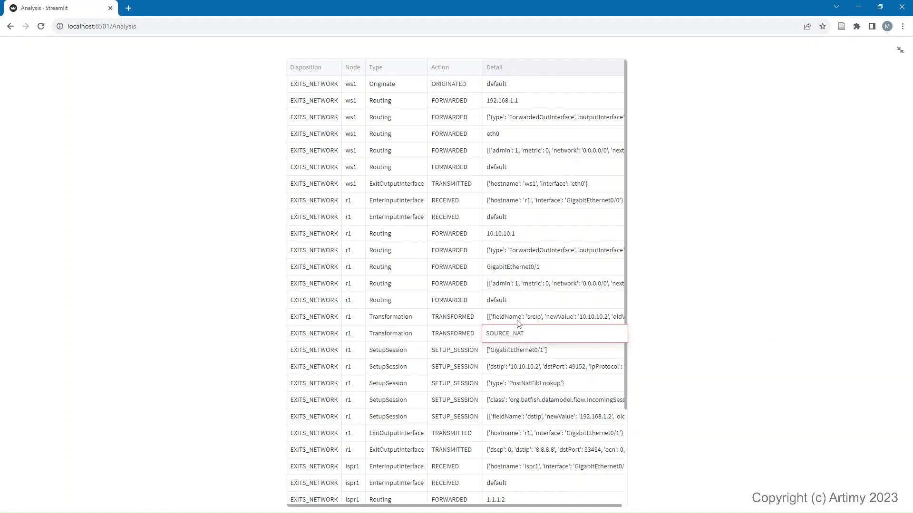
pyautogui.click(379, 340)
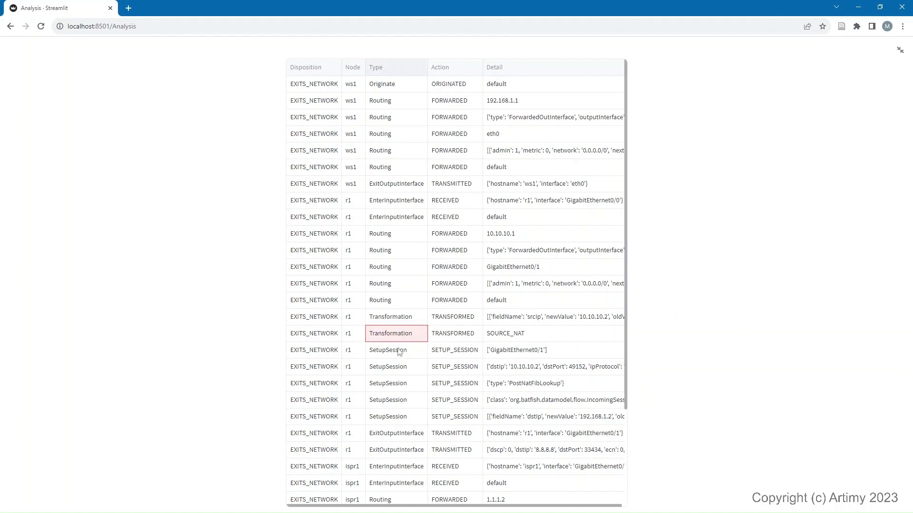
# Step: Review the r1 SetupSession rows and the output interface through which r1 transmits the packet
pyautogui.click(397, 351)
pyautogui.click(399, 364)
pyautogui.click(401, 380)
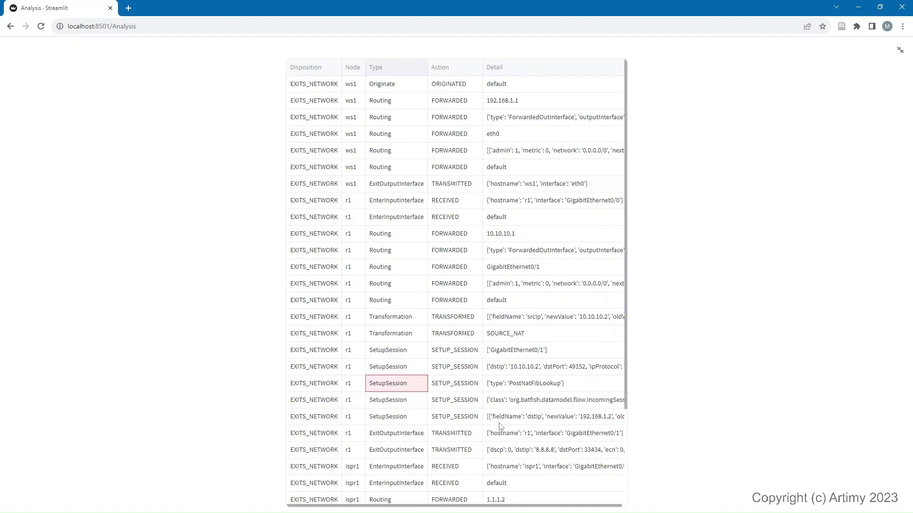
pyautogui.click(407, 438)
pyautogui.scroll(-2, 406, 438)
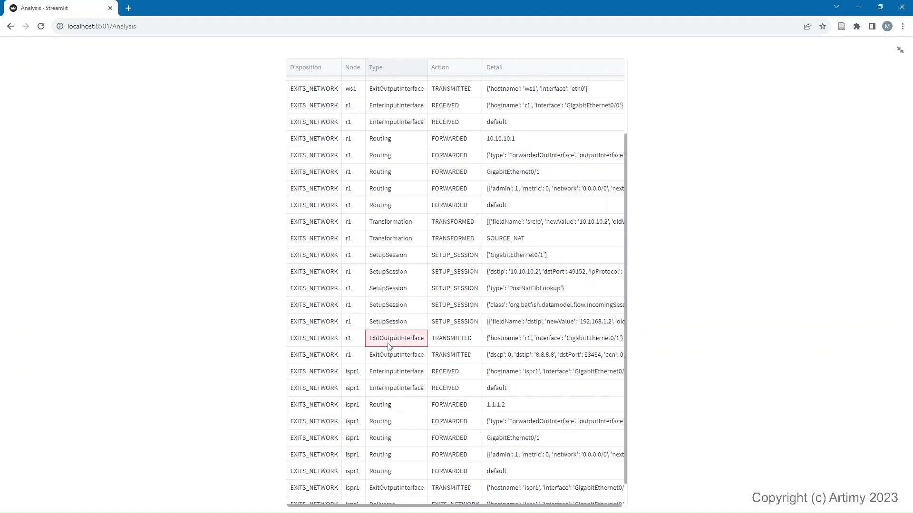
pyautogui.click(524, 346)
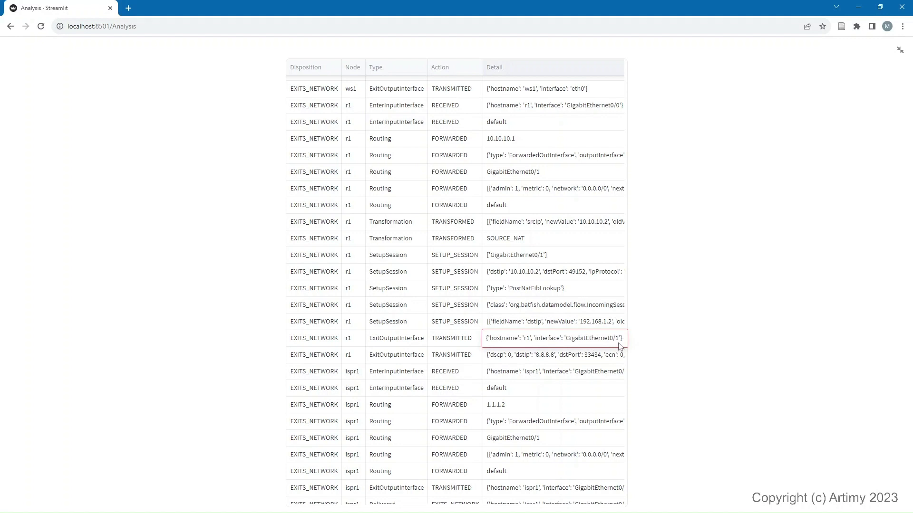
pyautogui.click(401, 345)
# Step: Examine the ispr1 hops at the end of the trace, from the receiving interface and routing to the final Delivered entry
pyautogui.scroll(-1, 403, 350)
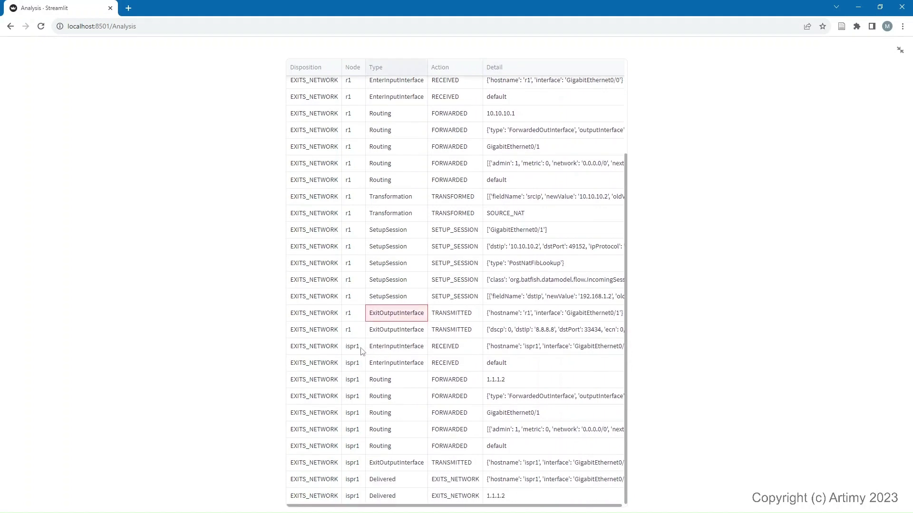
pyautogui.click(449, 351)
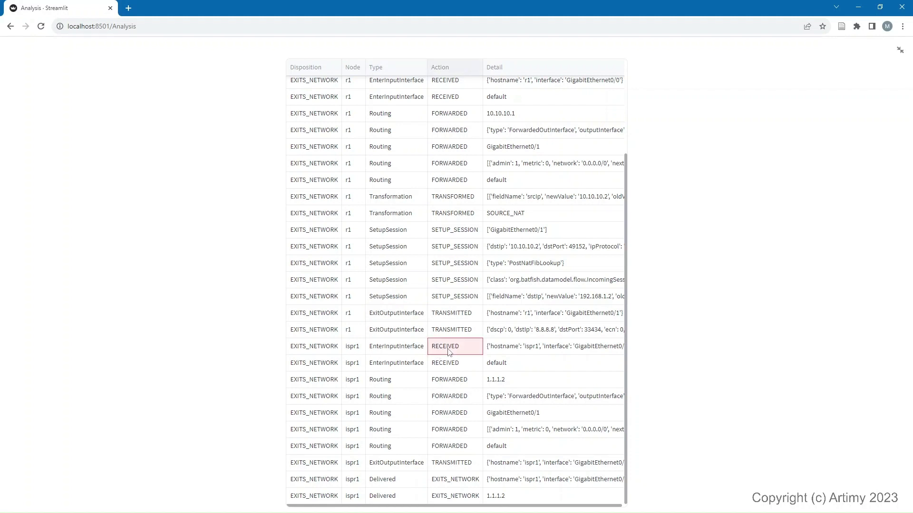
pyautogui.click(525, 352)
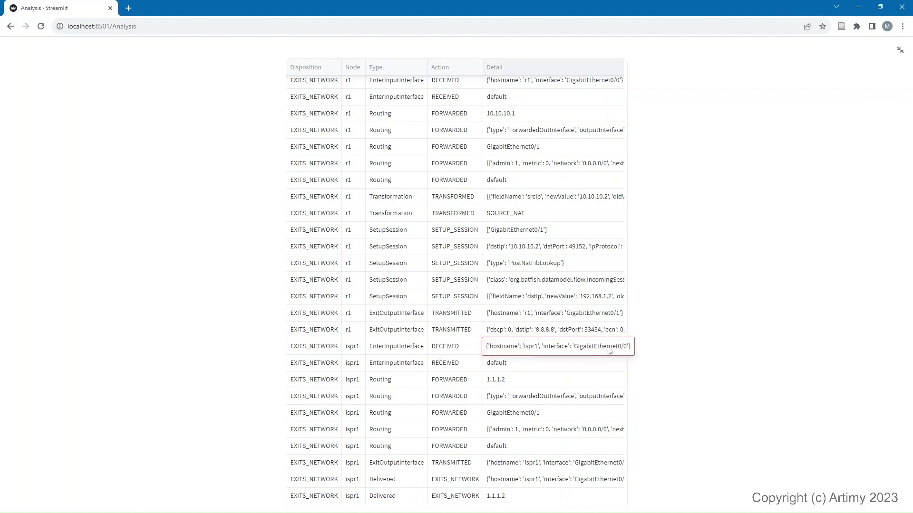
pyautogui.click(388, 383)
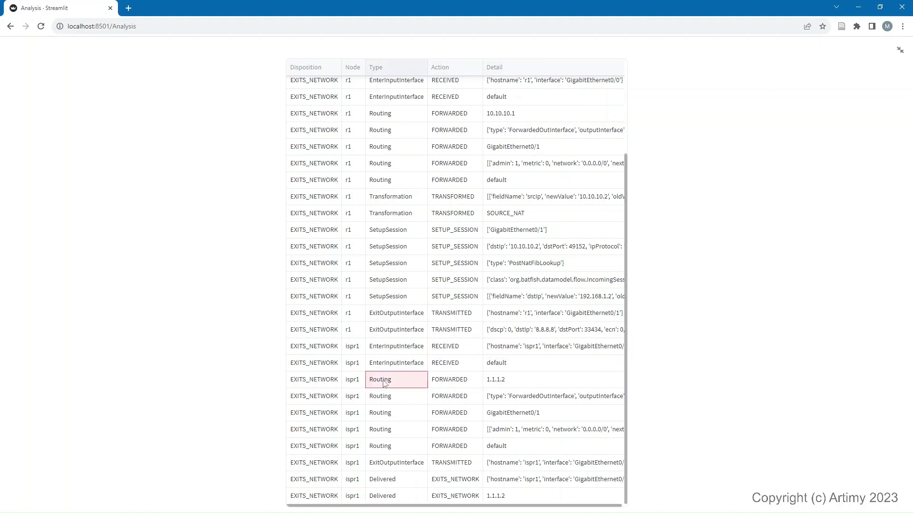
pyautogui.click(490, 385)
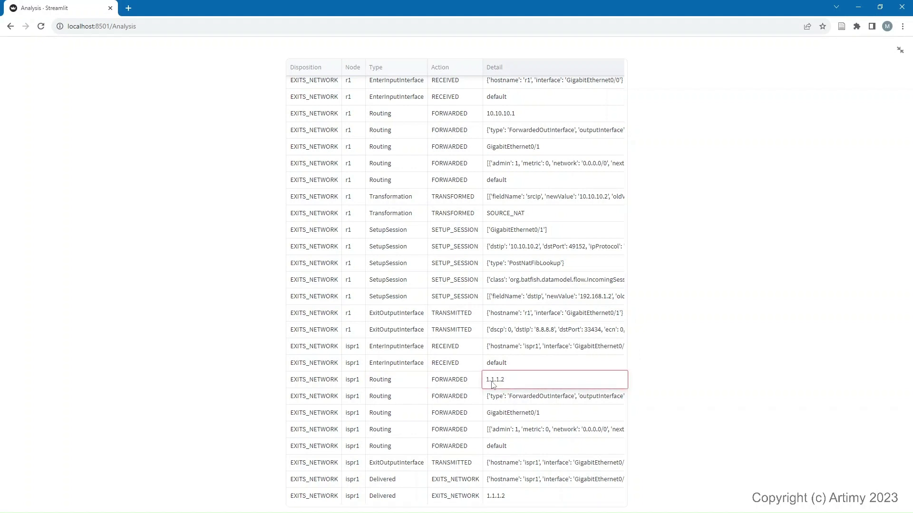
pyautogui.click(350, 385)
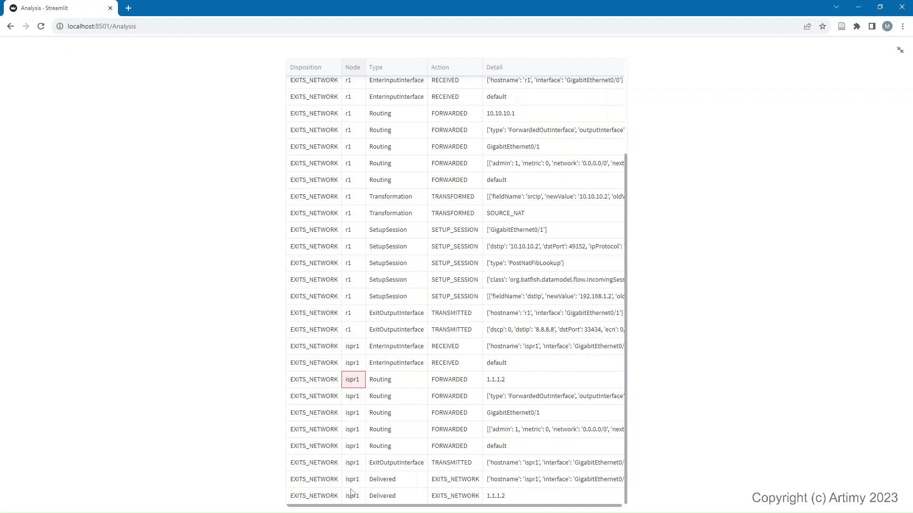
pyautogui.click(496, 497)
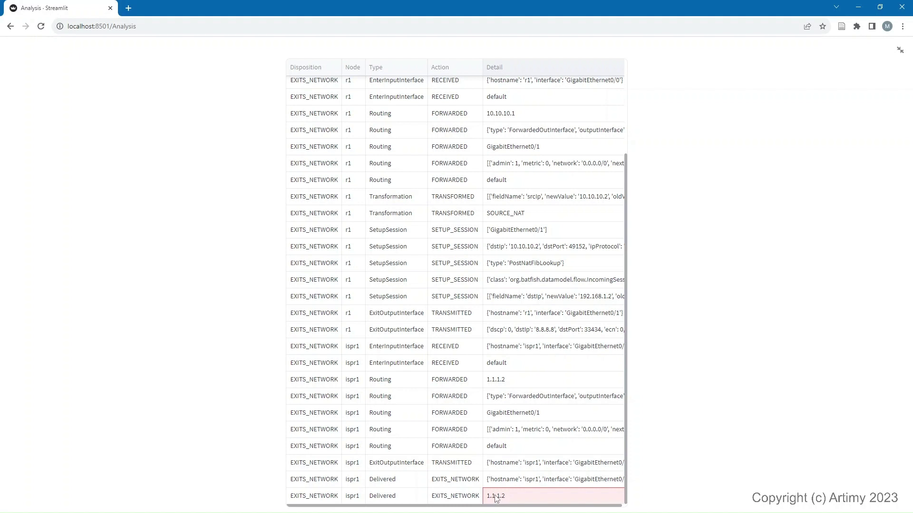
# Step: Close the enlarged trace table and add the Bi-directional Traceroute question to the Packet Forwarding selection
pyautogui.scroll(3, 399, 194)
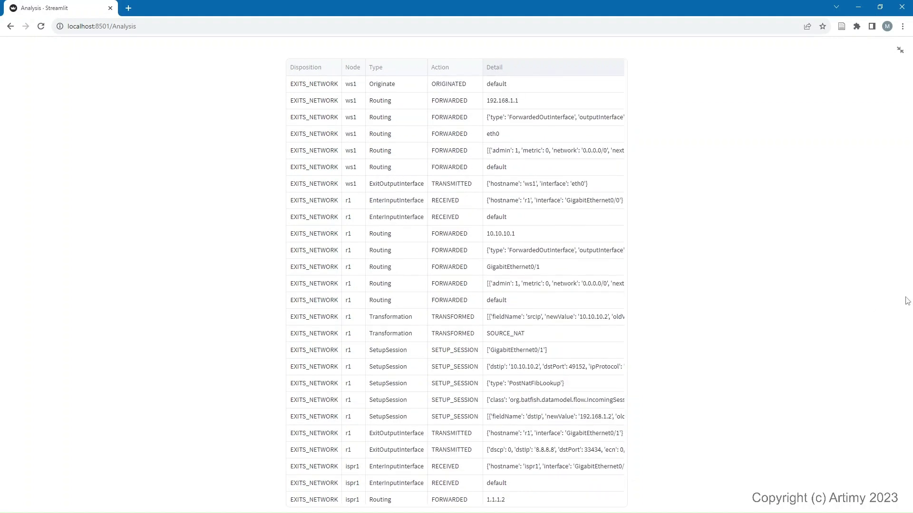
pyautogui.click(900, 51)
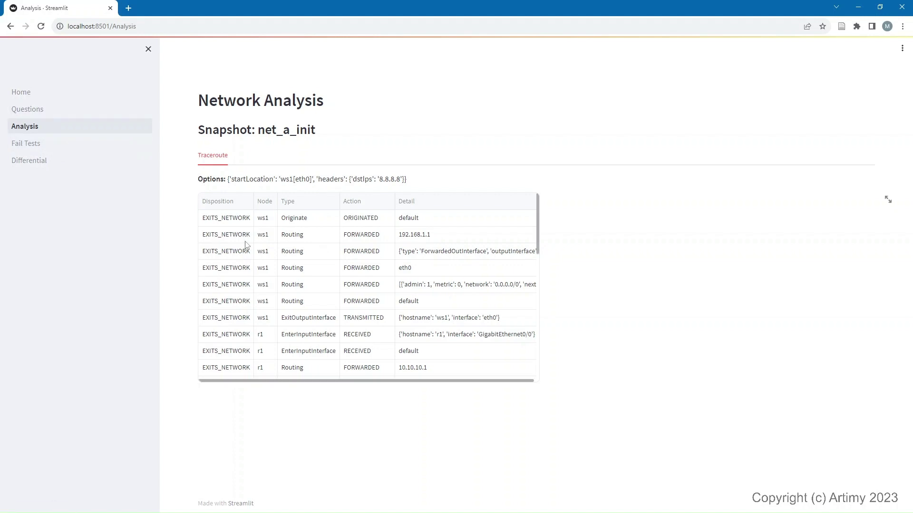
pyautogui.click(54, 113)
pyautogui.scroll(-7, 240, 375)
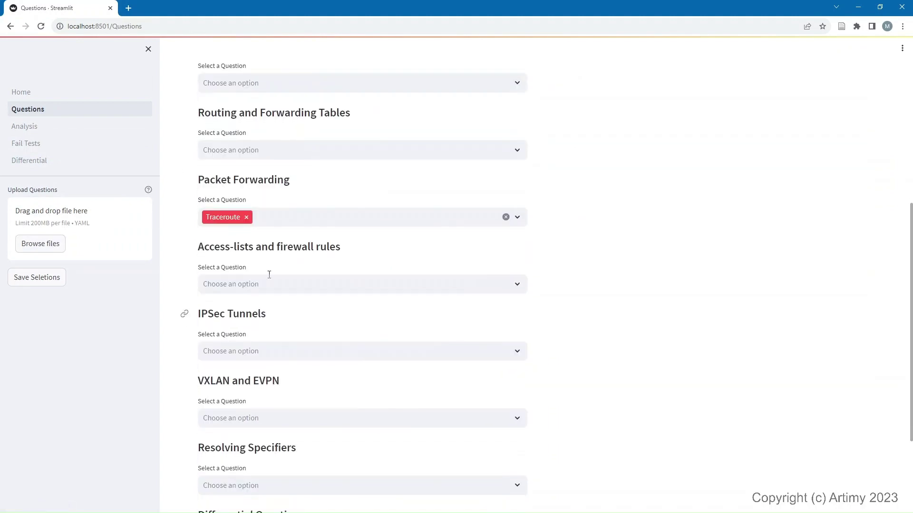
pyautogui.click(277, 218)
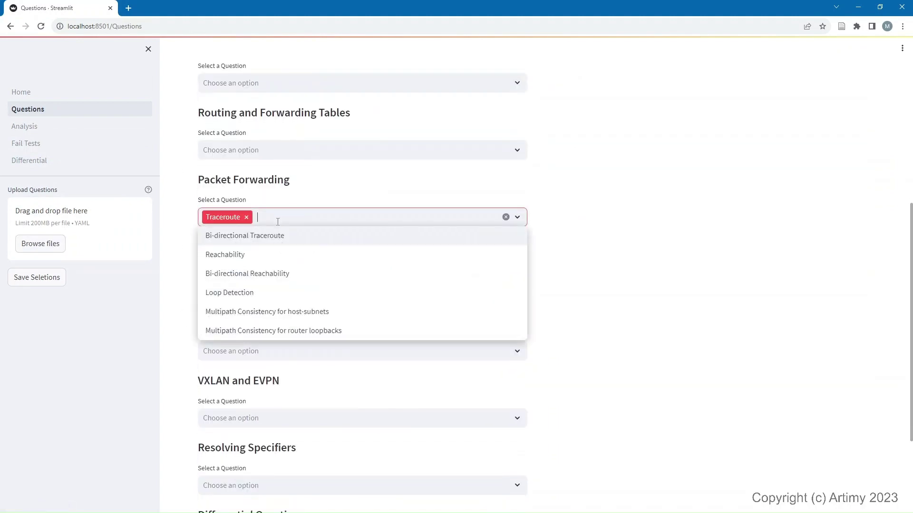
pyautogui.click(246, 242)
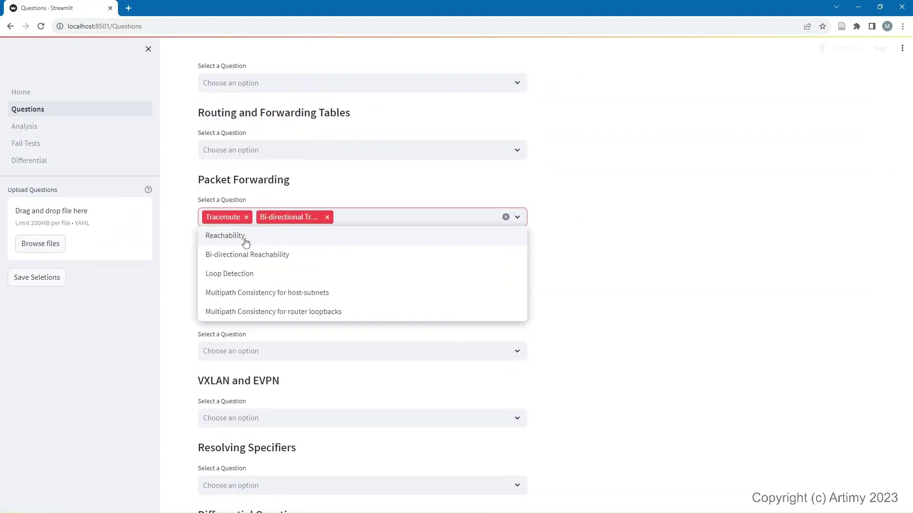
# Step: Copy the Traceroute start location ws1[eth0] into the startLocation parameter of the Bi-directional Traceroute question
pyautogui.scroll(3, 809, 326)
pyautogui.scroll(1, 740, 349)
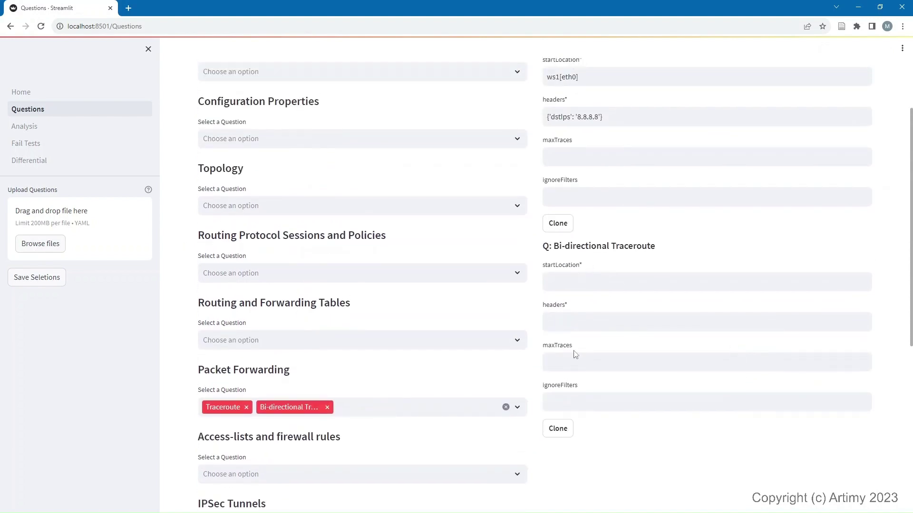
pyautogui.scroll(3, 624, 219)
pyautogui.moveTo(593, 223); pyautogui.dragTo(512, 224)
pyautogui.hotkey('ctrl', 'c')
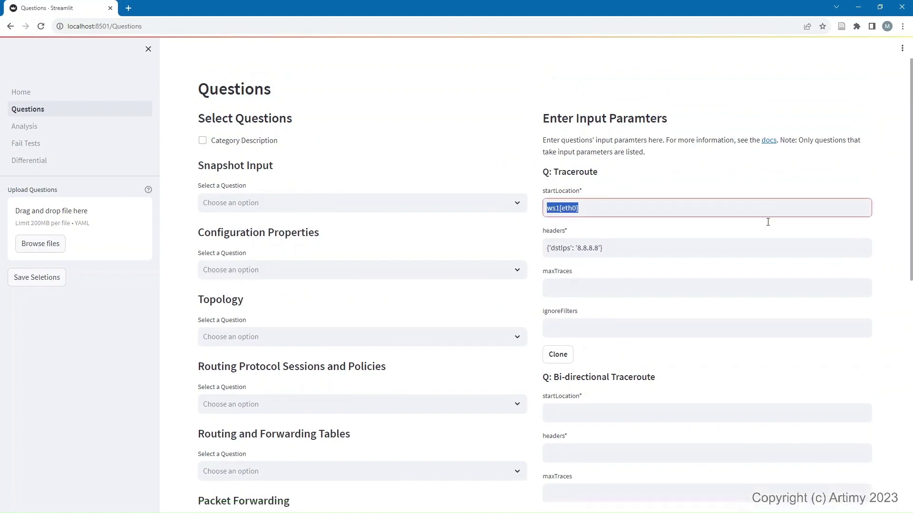
pyautogui.scroll(-5, 613, 190)
pyautogui.click(602, 190)
pyautogui.hotkey('ctrl', 'v')
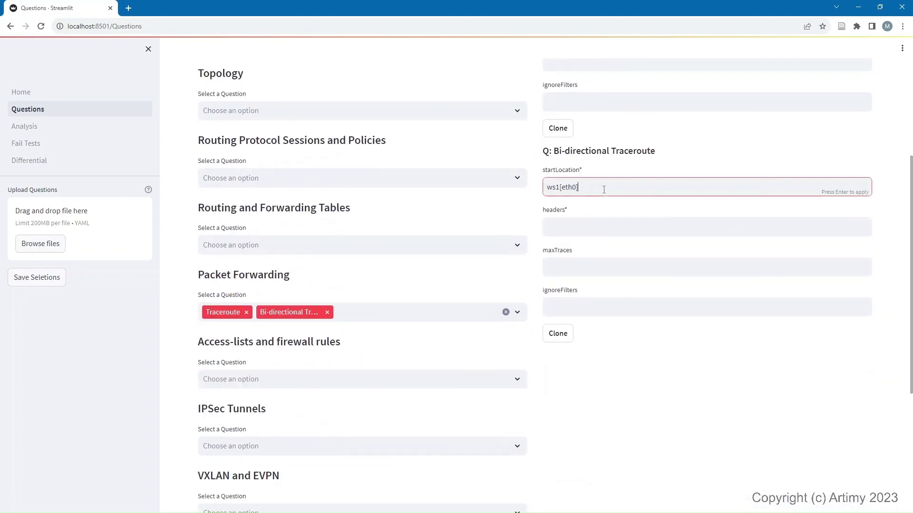
# Step: Copy the Traceroute headers {'dstIps': '8.8.8.8'} into the headers parameter of the Bi-directional Traceroute question and apply them
pyautogui.scroll(5, 603, 190)
pyautogui.moveTo(604, 259); pyautogui.dragTo(518, 261)
pyautogui.hotkey('ctrl', 'c')
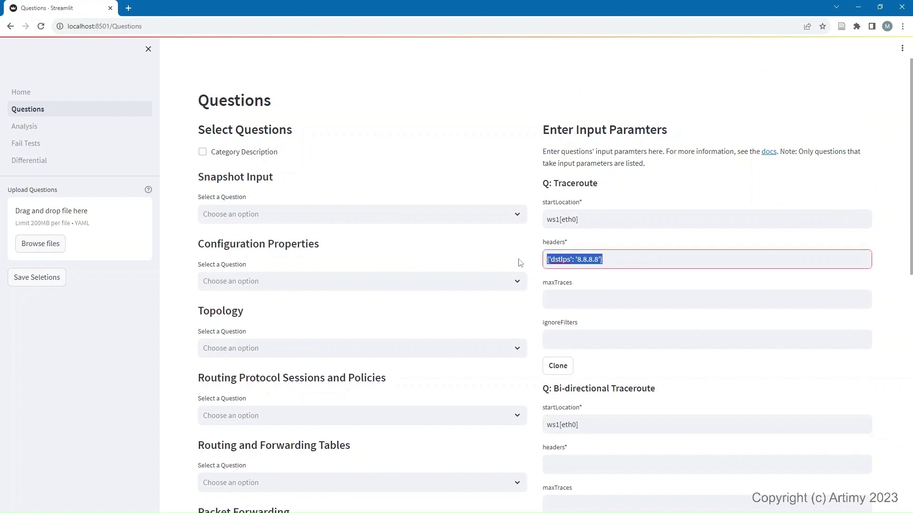
pyautogui.scroll(-4, 566, 250)
pyautogui.click(575, 266)
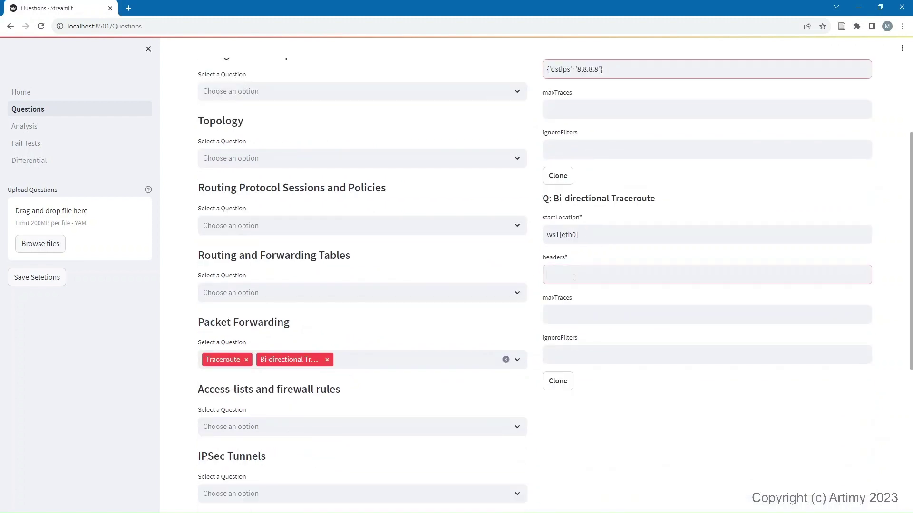
pyautogui.hotkey('ctrl', 'v')
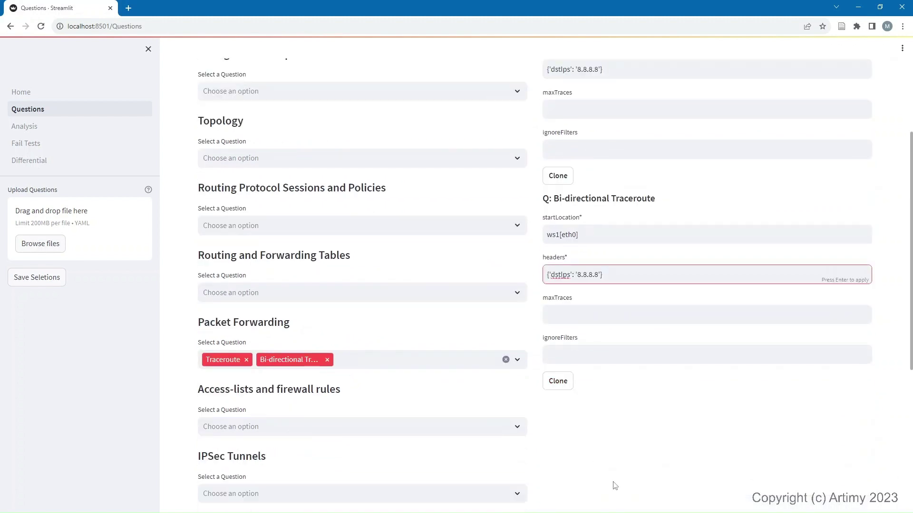
pyautogui.click(614, 455)
# Step: Run the analysis and look over the forward and reverse sections of the Bi-directional Traceroute results
pyautogui.click(46, 132)
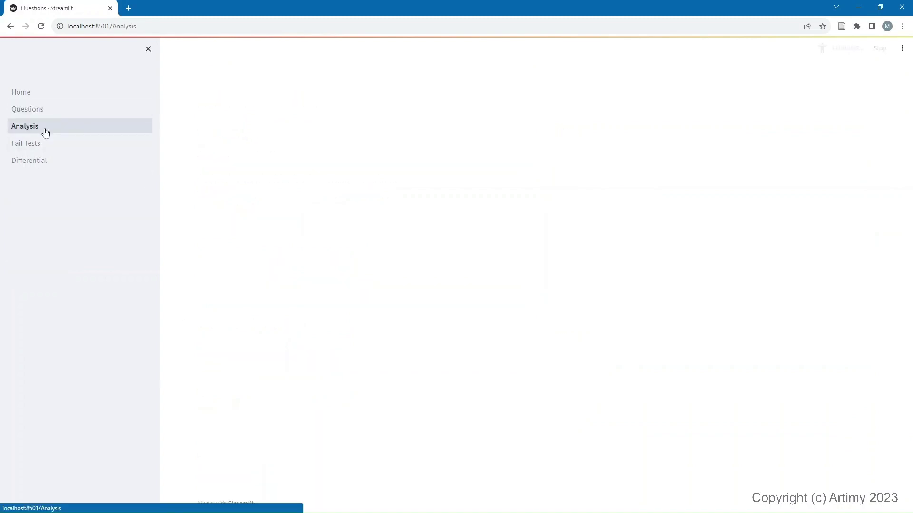
pyautogui.click(296, 164)
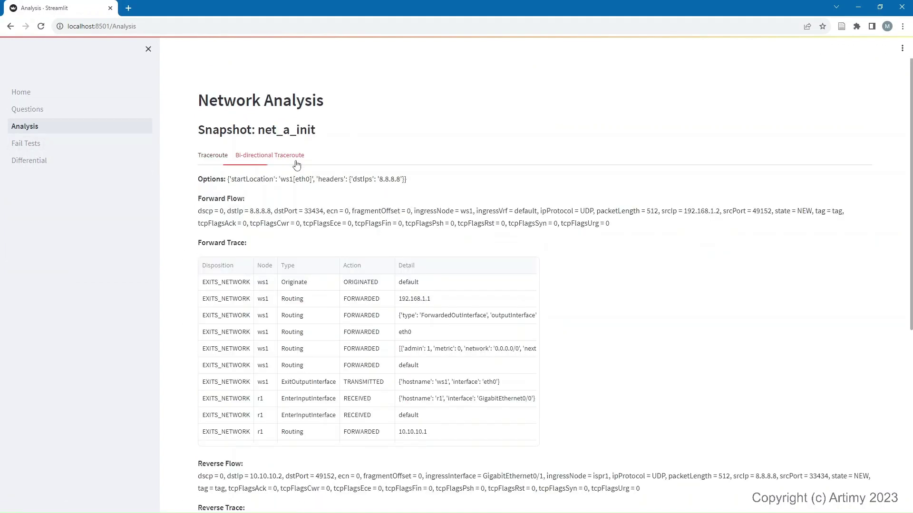
pyautogui.scroll(-2, 525, 242)
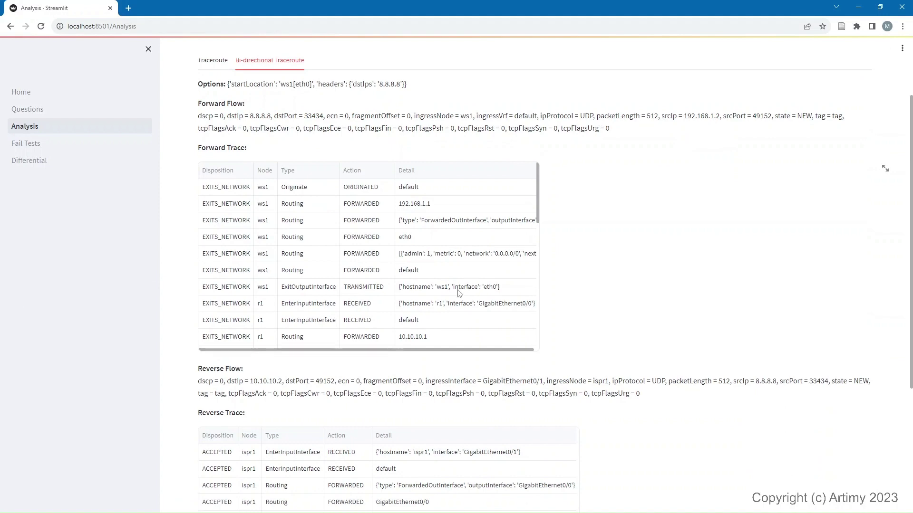
pyautogui.scroll(2, 450, 309)
pyautogui.scroll(-4, 285, 238)
pyautogui.scroll(-2, 293, 243)
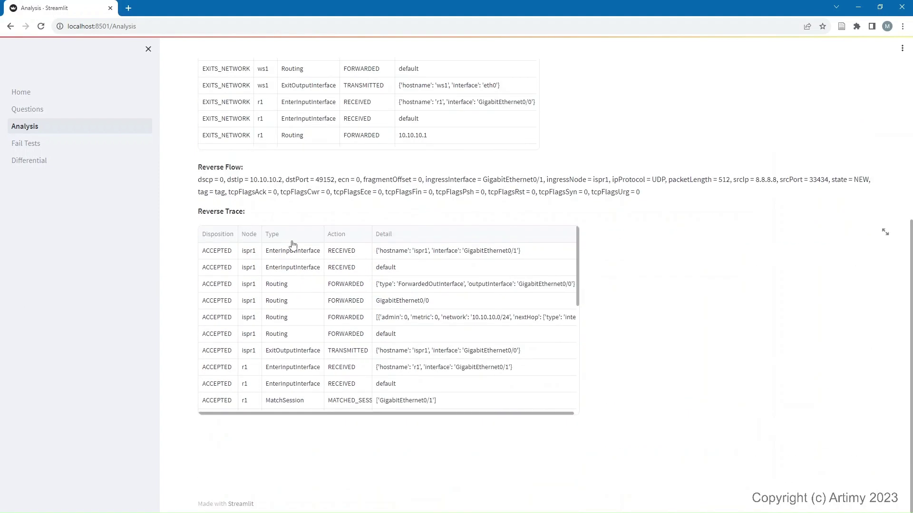
pyautogui.scroll(6, 293, 243)
pyautogui.scroll(-3, 292, 242)
pyautogui.scroll(3, 292, 242)
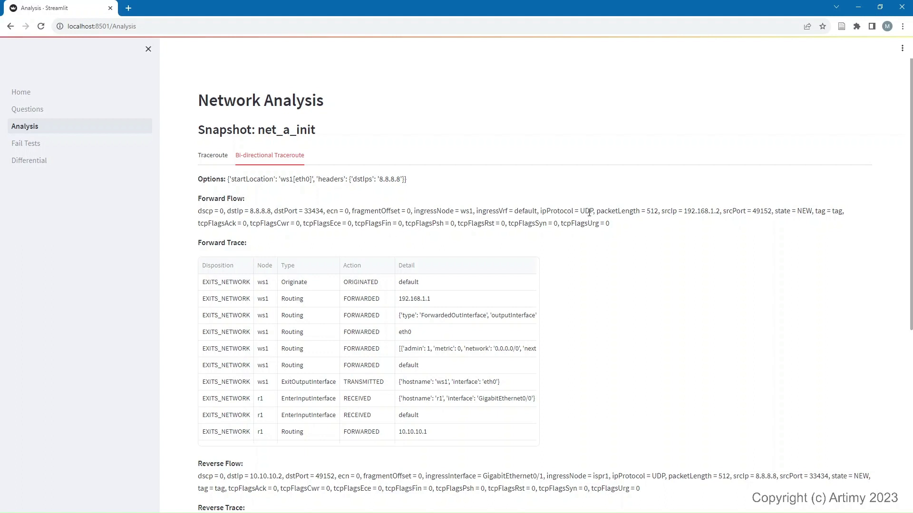
# Step: Examine the protocol and source IP in the Forward Flow, and read the Forward Trace through to the Delivered rows
pyautogui.moveTo(542, 213); pyautogui.dragTo(734, 214)
pyautogui.moveTo(660, 212); pyautogui.dragTo(724, 217)
pyautogui.scroll(-3, 623, 235)
pyautogui.scroll(-5, 339, 164)
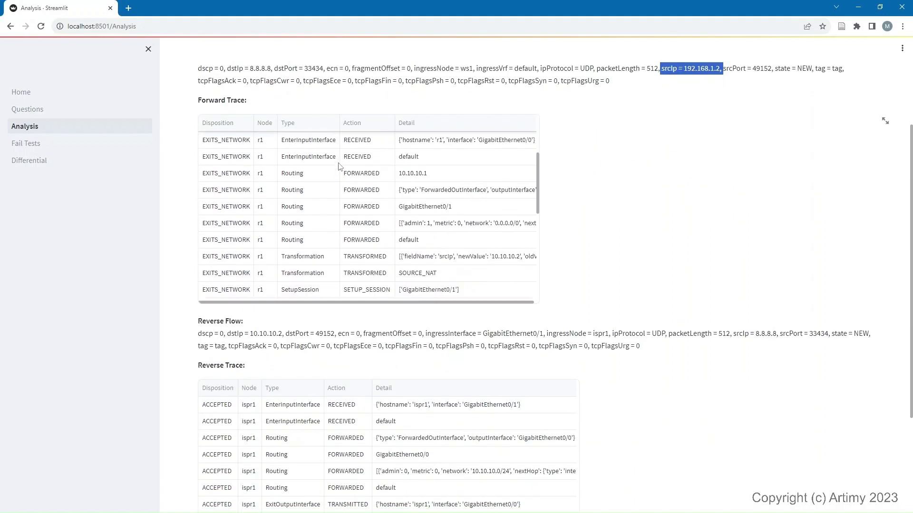
pyautogui.scroll(5, 339, 166)
pyautogui.scroll(-4, 338, 170)
pyautogui.scroll(-4, 338, 171)
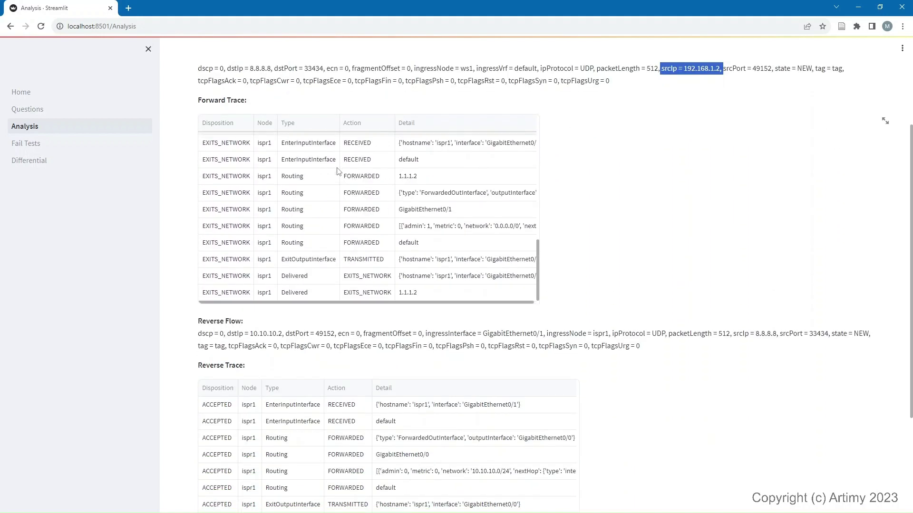
pyautogui.scroll(6, 243, 191)
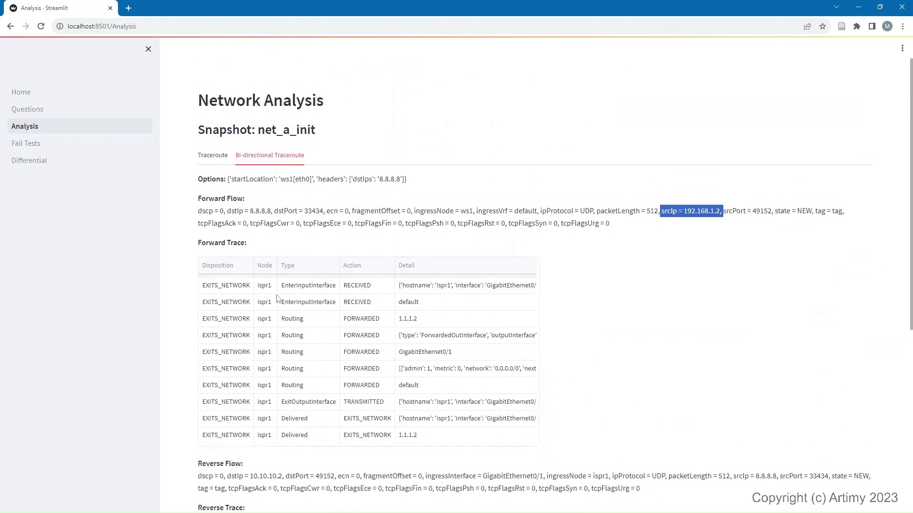
# Step: Review the Reverse Trace, enlarging its table to inspect the NAT type and destination IP change in the r1 Transformation rows
pyautogui.scroll(-6, 339, 288)
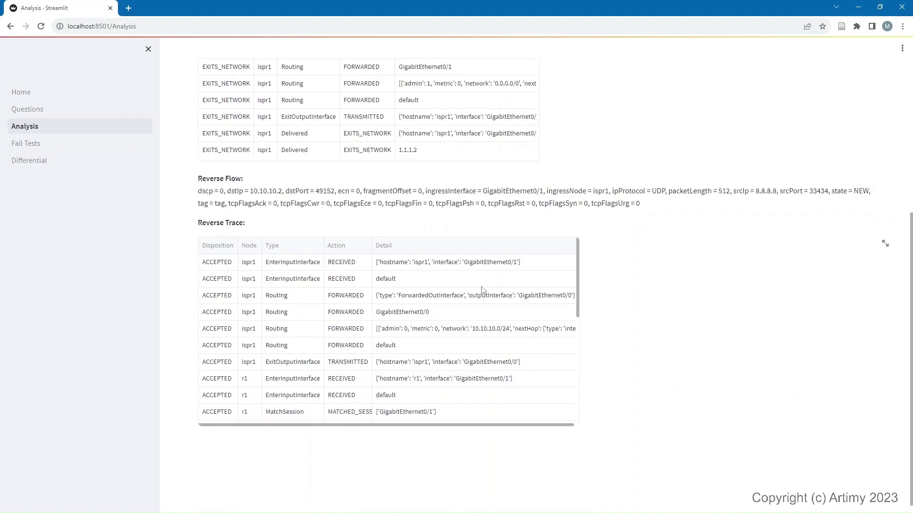
pyautogui.scroll(-5, 435, 273)
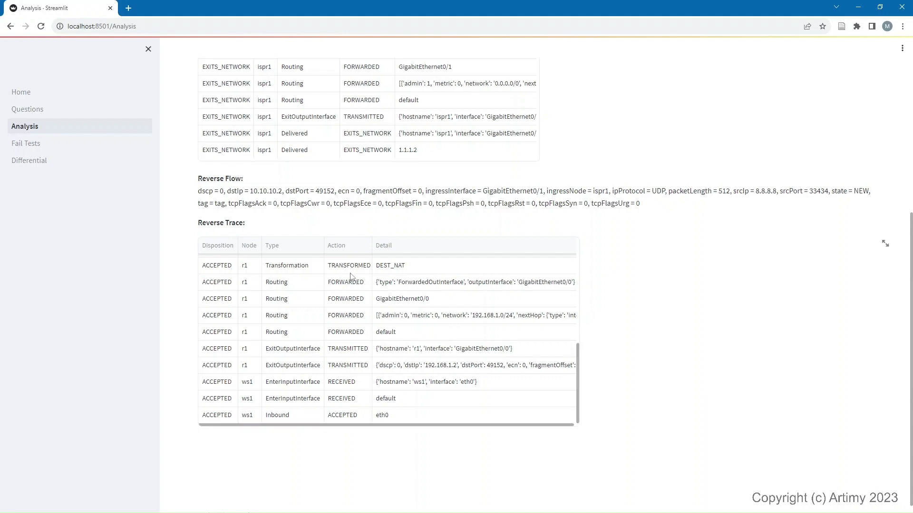
pyautogui.scroll(5, 428, 337)
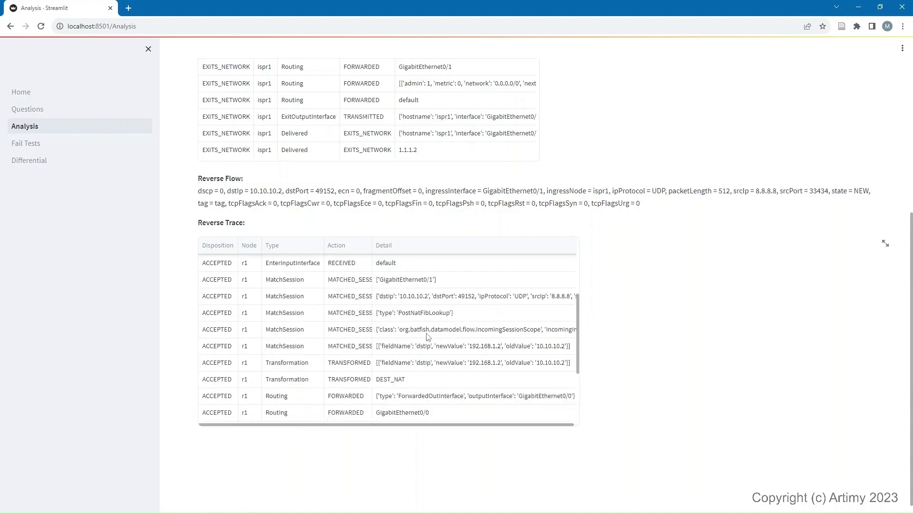
pyautogui.click(885, 244)
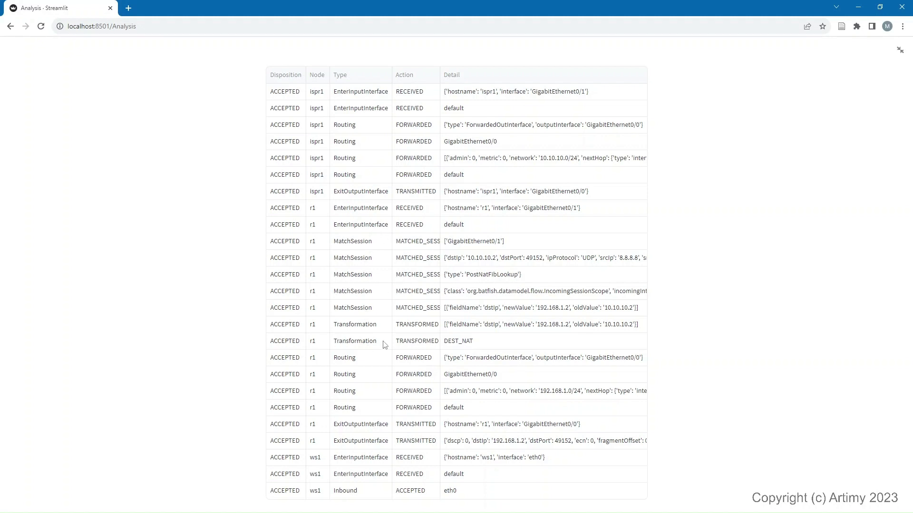
pyautogui.click(459, 343)
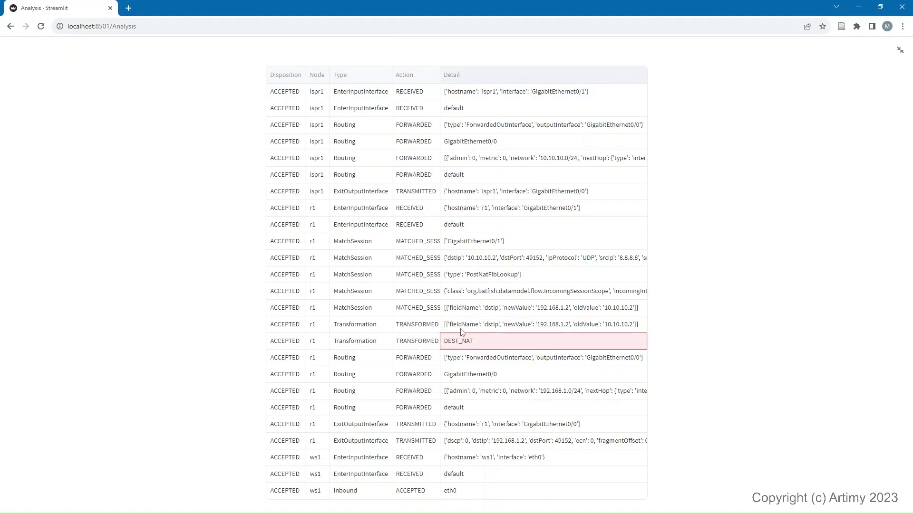
pyautogui.click(461, 328)
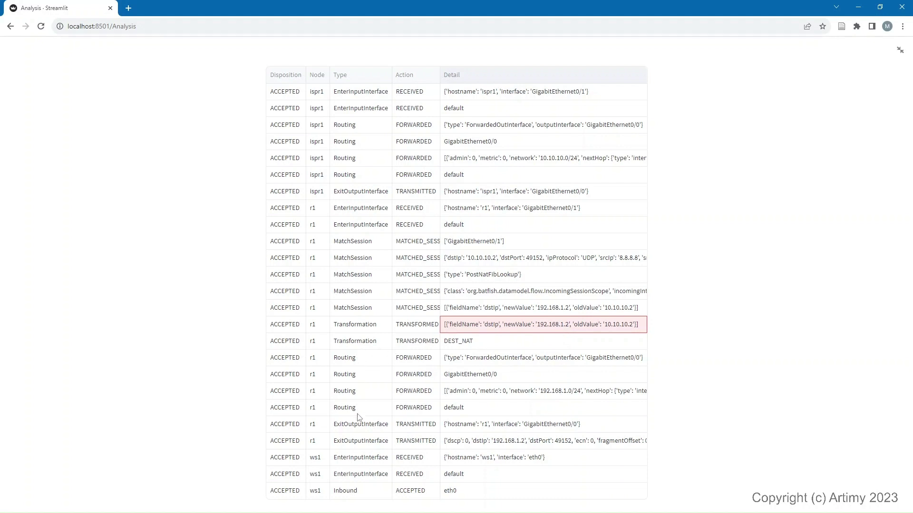
# Step: Follow the reverse packet from r1's output interface to the Inbound row at ws1, and close the enlarged table
pyautogui.click(342, 430)
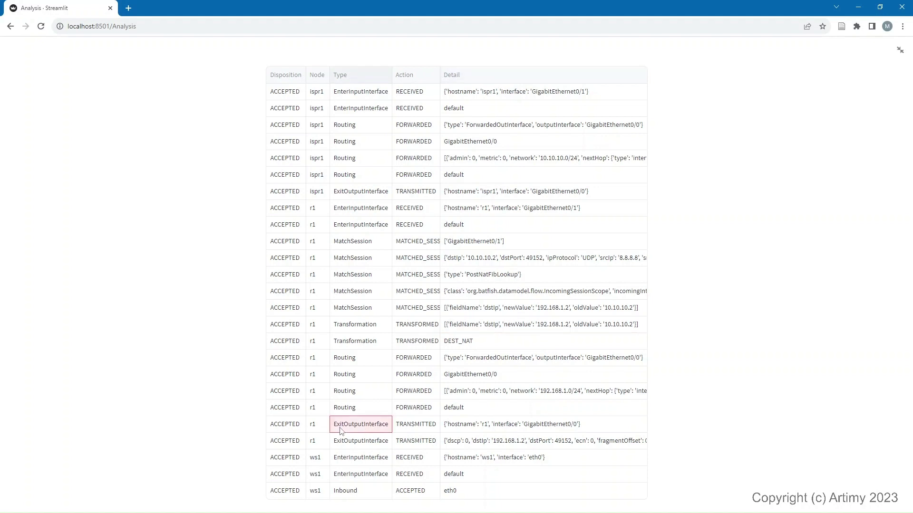
pyautogui.click(347, 459)
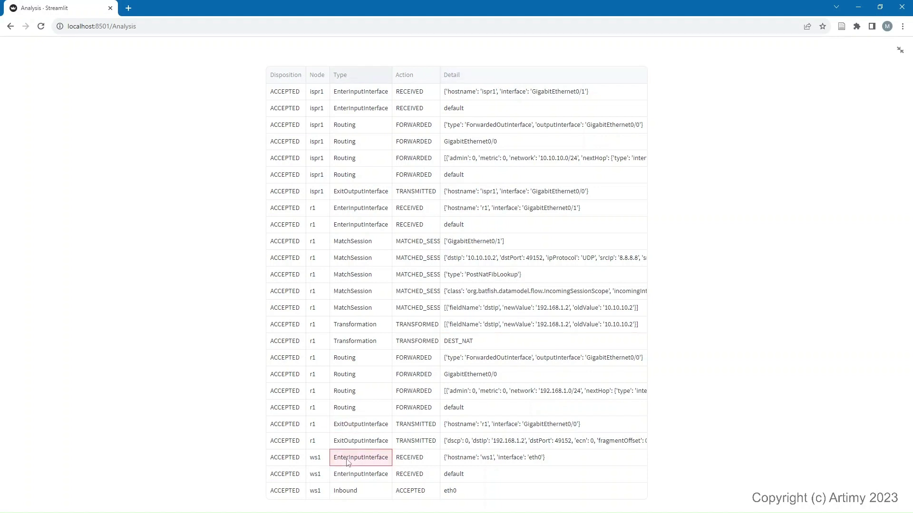
pyautogui.click(344, 493)
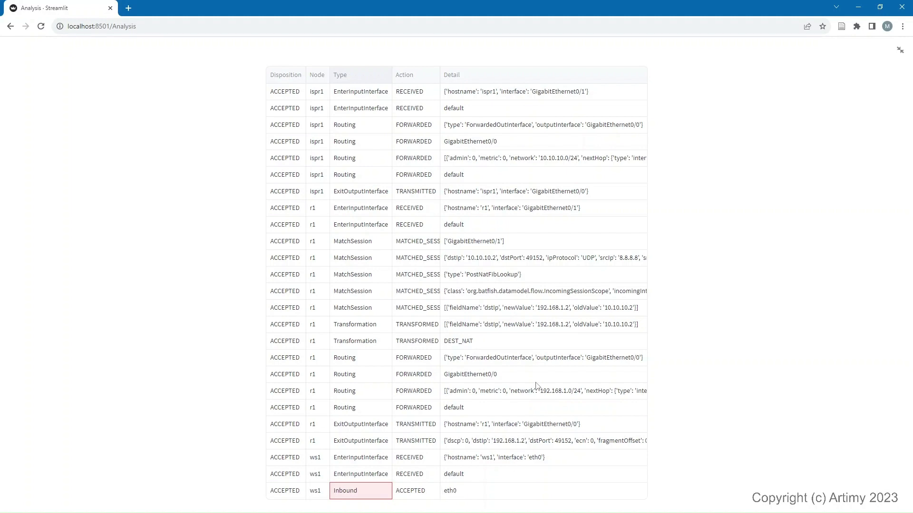
pyautogui.click(900, 51)
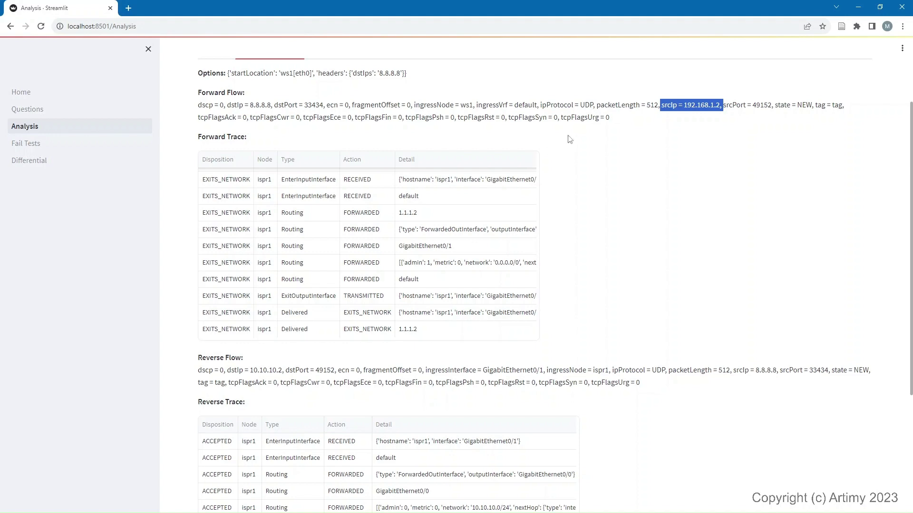
pyautogui.scroll(3, 673, 218)
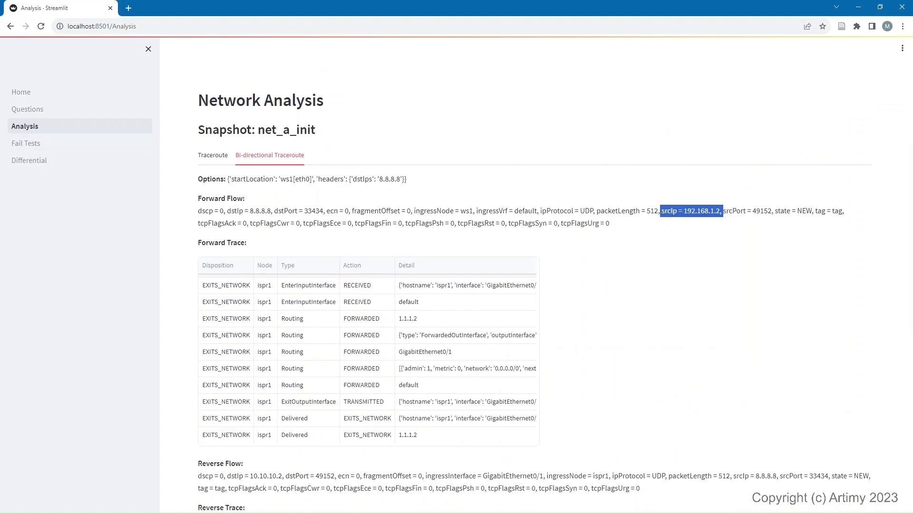
# Step: Change the headers of the Traceroute question to {'dstIps': '8.8.8.8', 'ipProtocols': 'TCP'}
pyautogui.click(42, 116)
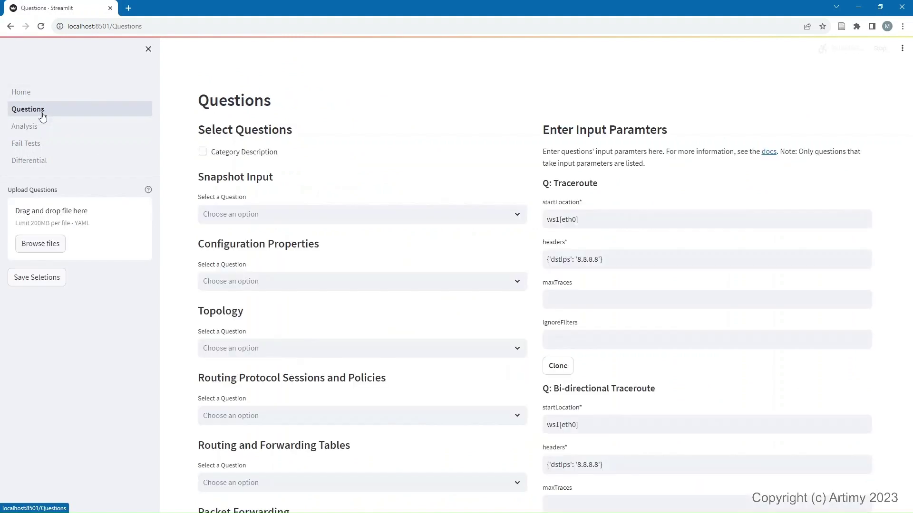
pyautogui.click(653, 266)
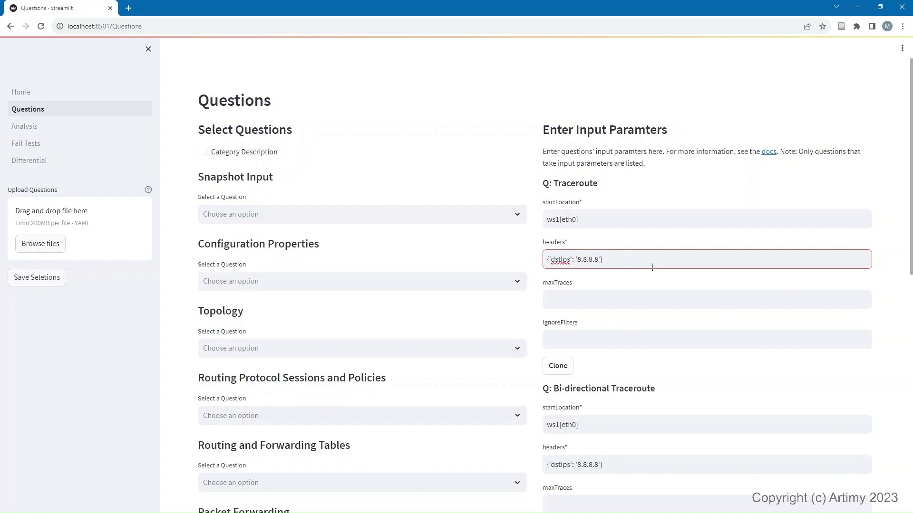
pyautogui.write(',')
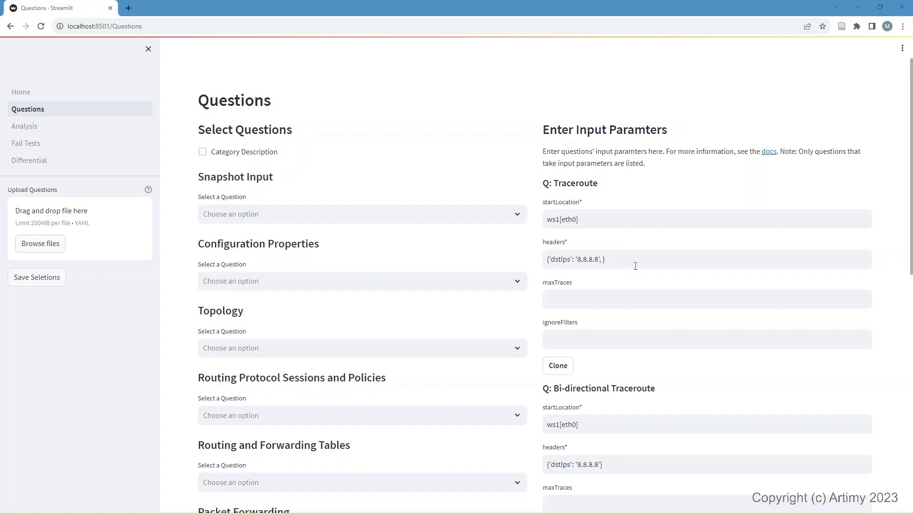
pyautogui.click(620, 265)
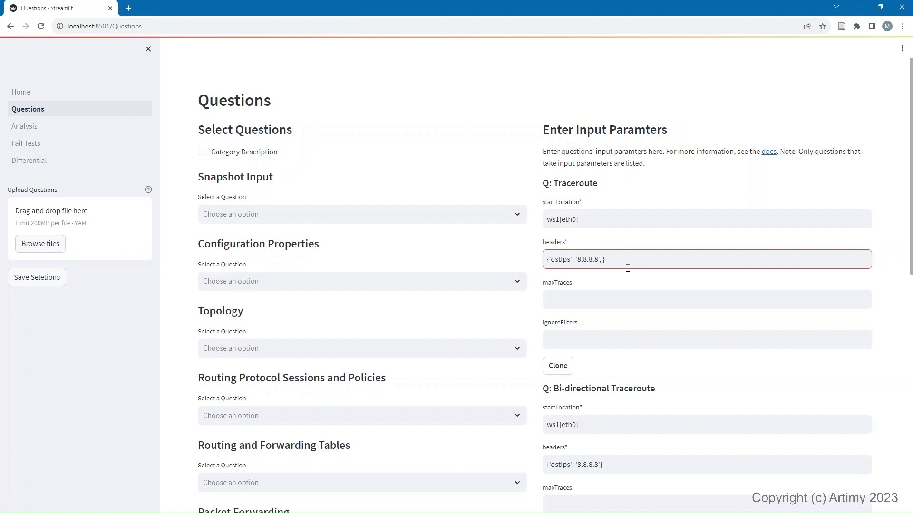
pyautogui.write('ipProtocols: TCP')
pyautogui.write("'")
pyautogui.write("'")
pyautogui.write("'")
pyautogui.write("'")
pyautogui.click(636, 282)
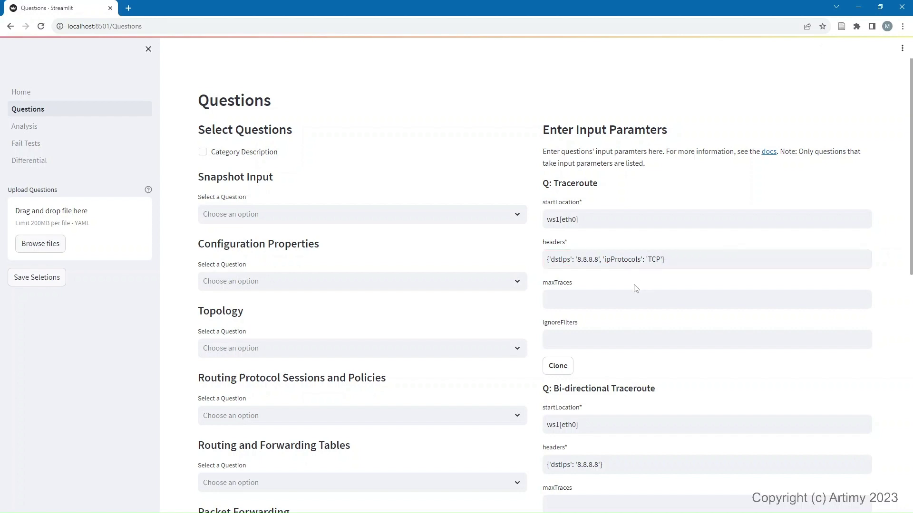
# Step: Open the network analysis and review the Bi-directional Traceroute's options, Forward Flow and Forward Trace
pyautogui.scroll(-2, 711, 290)
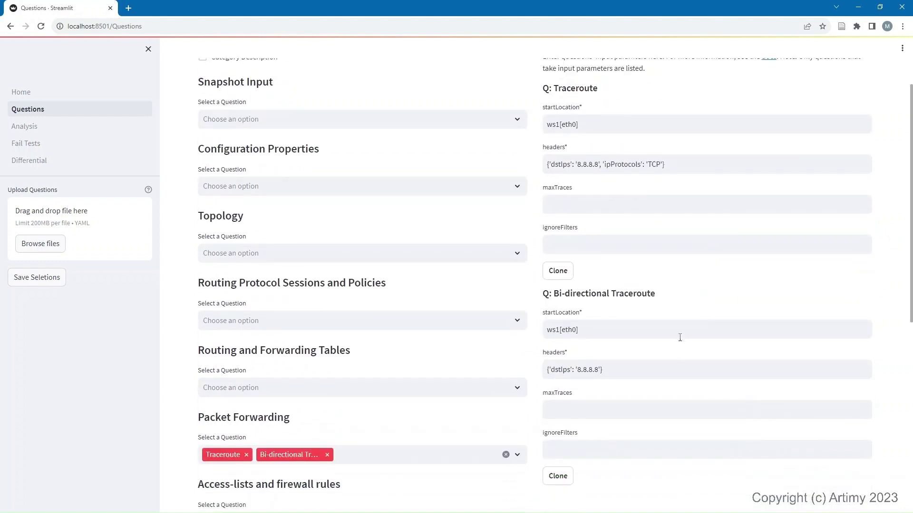
pyautogui.scroll(1, 683, 332)
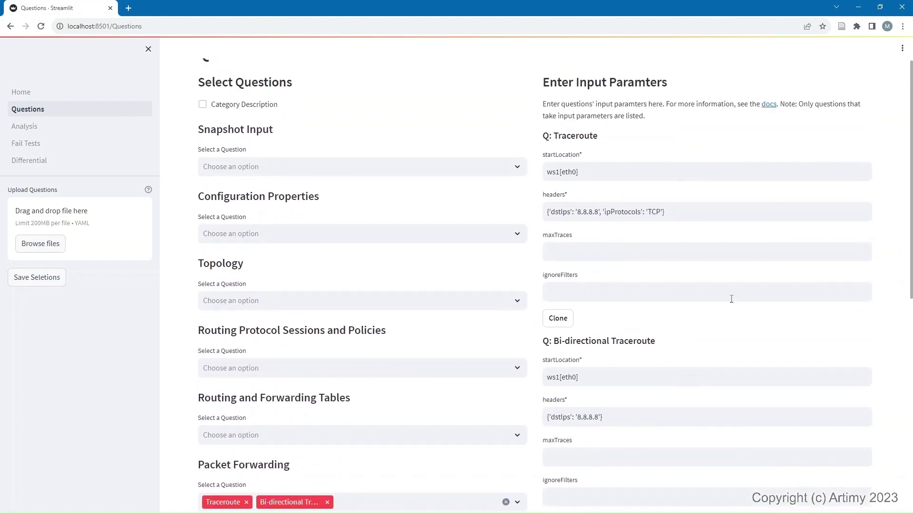
pyautogui.scroll(-2, 712, 256)
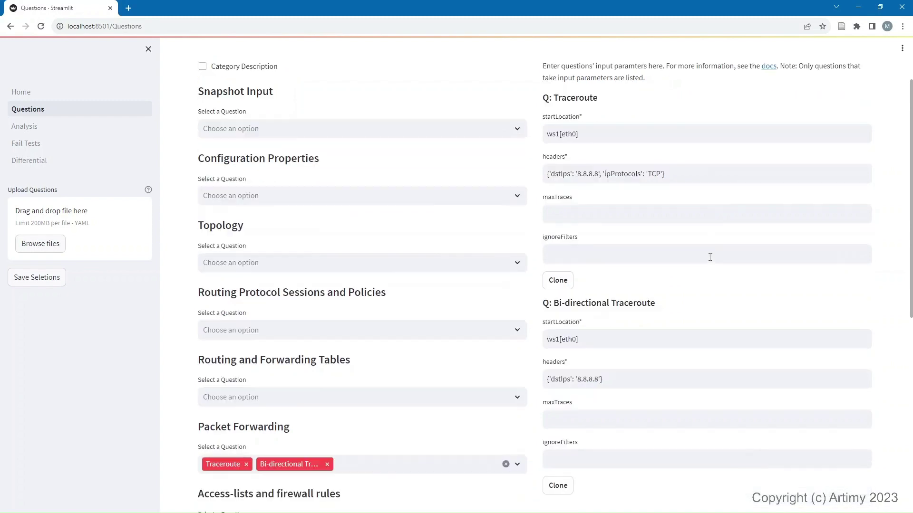
pyautogui.scroll(3, 698, 283)
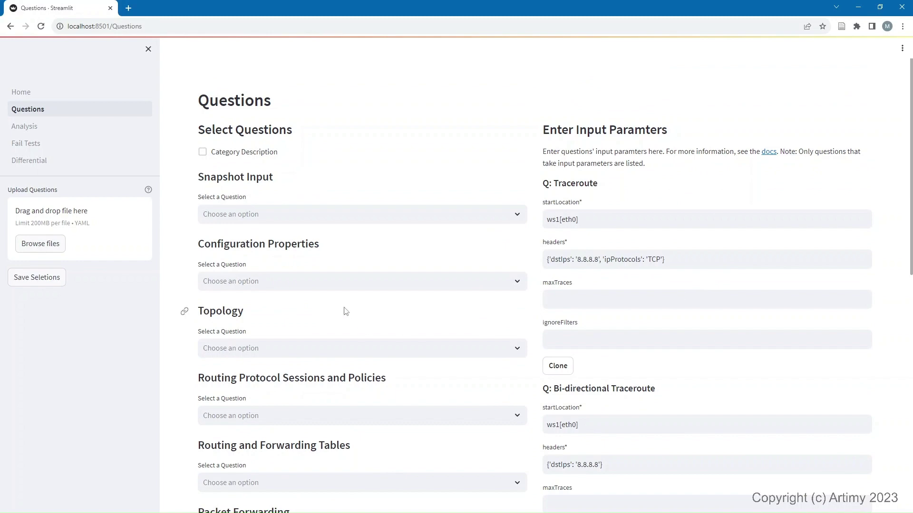
pyautogui.click(41, 133)
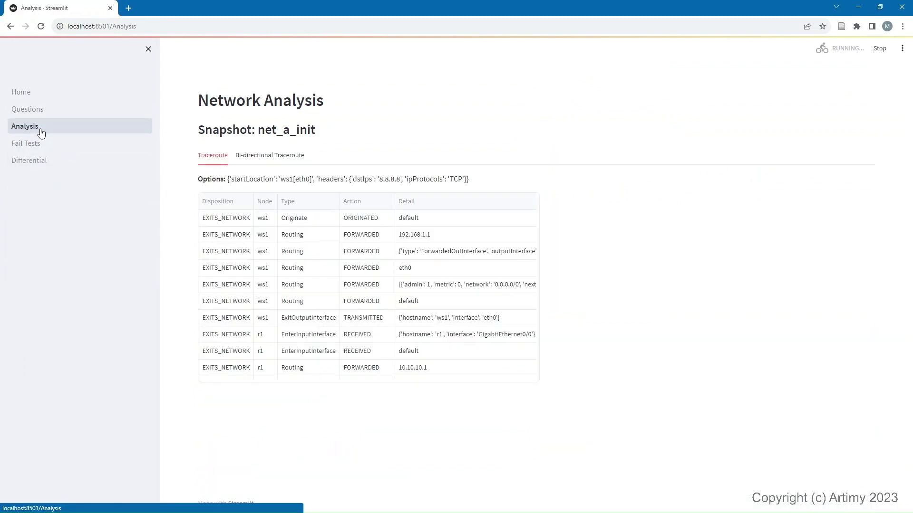
pyautogui.click(266, 163)
pyautogui.scroll(-3, 519, 306)
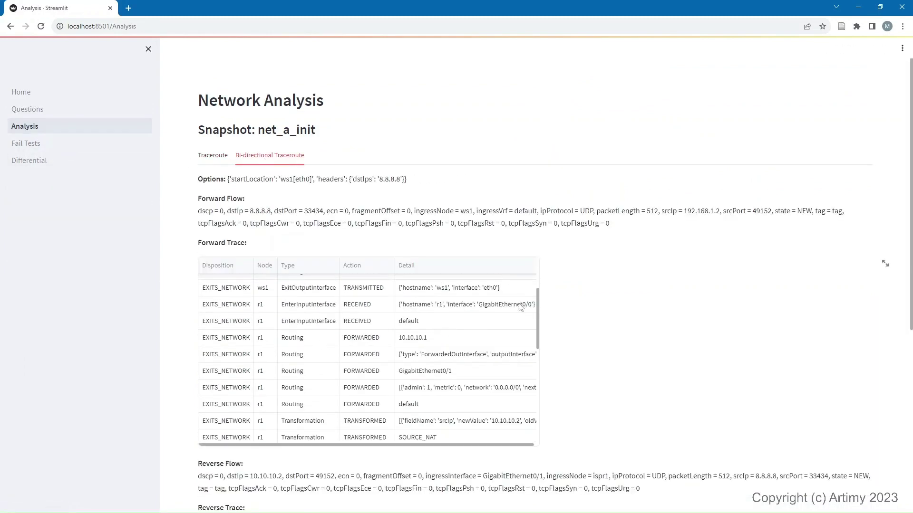
pyautogui.scroll(-6, 629, 362)
pyautogui.scroll(6, 627, 361)
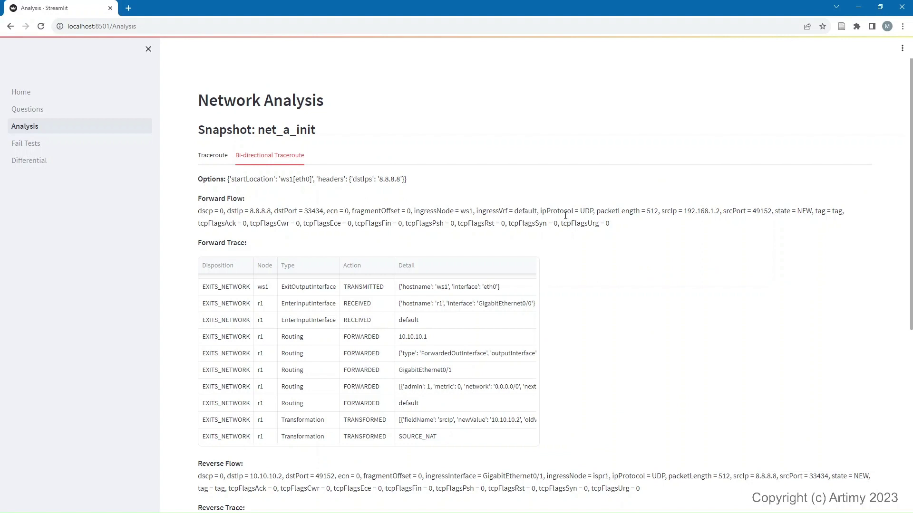
# Step: Copy , 'ipProtocols': 'TCP' from the Traceroute headers into the Bi-directional Traceroute headers, giving {'dstIps': '8.8.8.8', 'ipProtocols': 'TCP'}
pyautogui.click(47, 112)
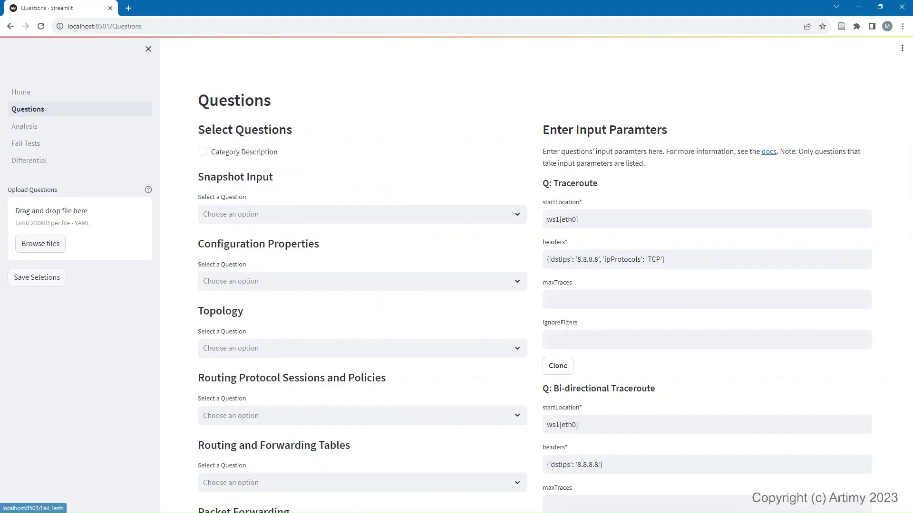
pyautogui.scroll(-1, 532, 275)
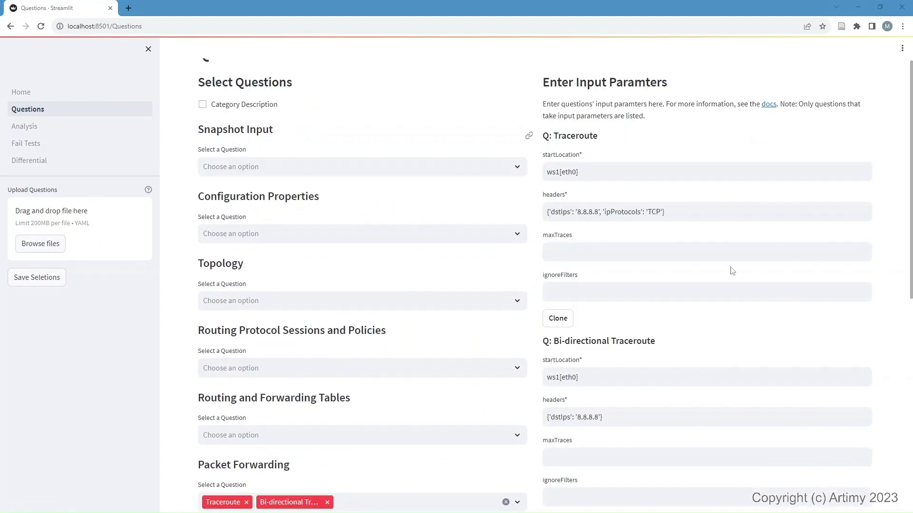
pyautogui.scroll(-1, 713, 264)
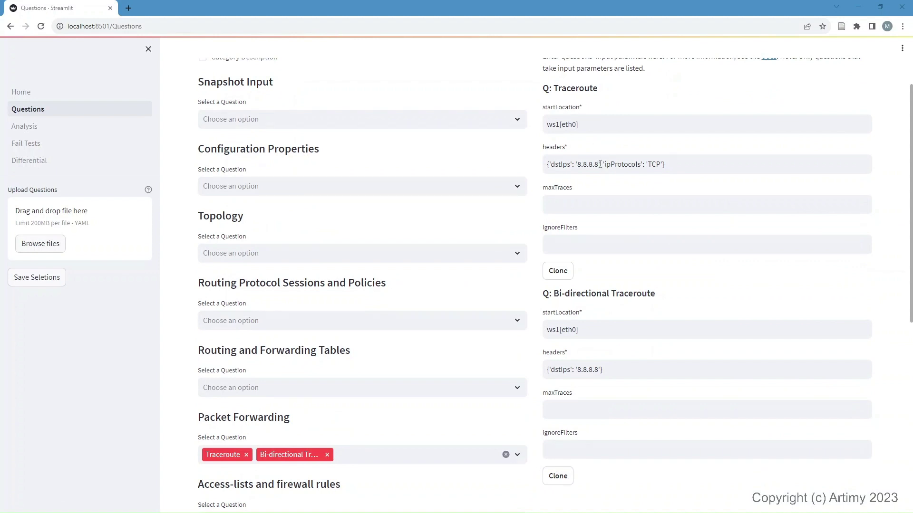
pyautogui.moveTo(600, 164); pyautogui.dragTo(662, 164)
pyautogui.hotkey('ctrl', 'c')
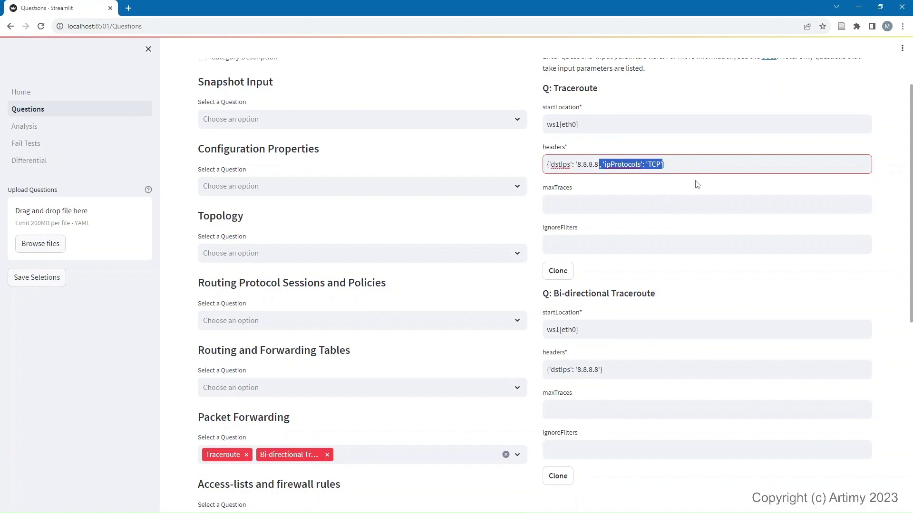
pyautogui.scroll(-2, 693, 188)
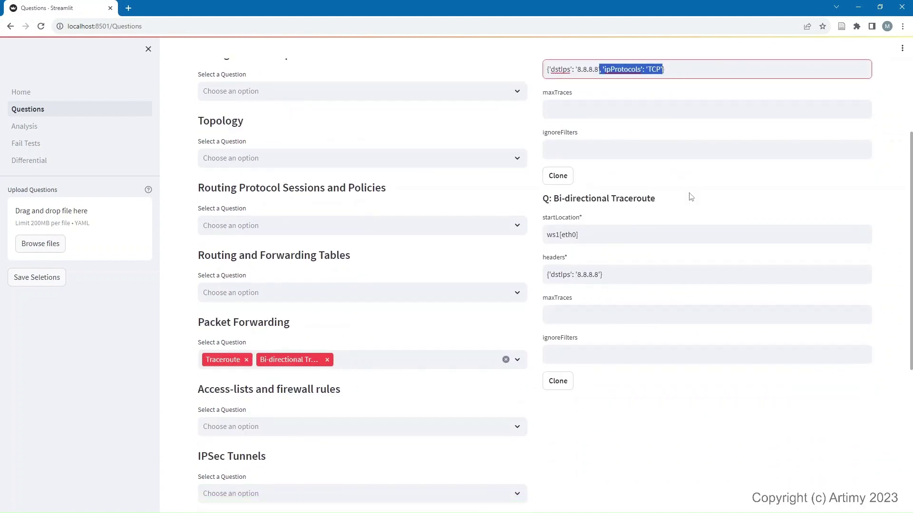
pyautogui.click(602, 276)
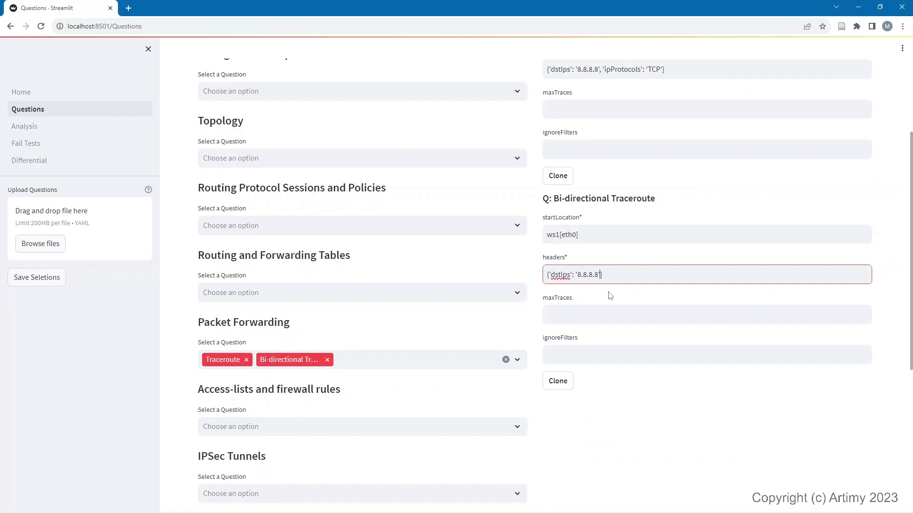
pyautogui.hotkey('ctrl', 'v')
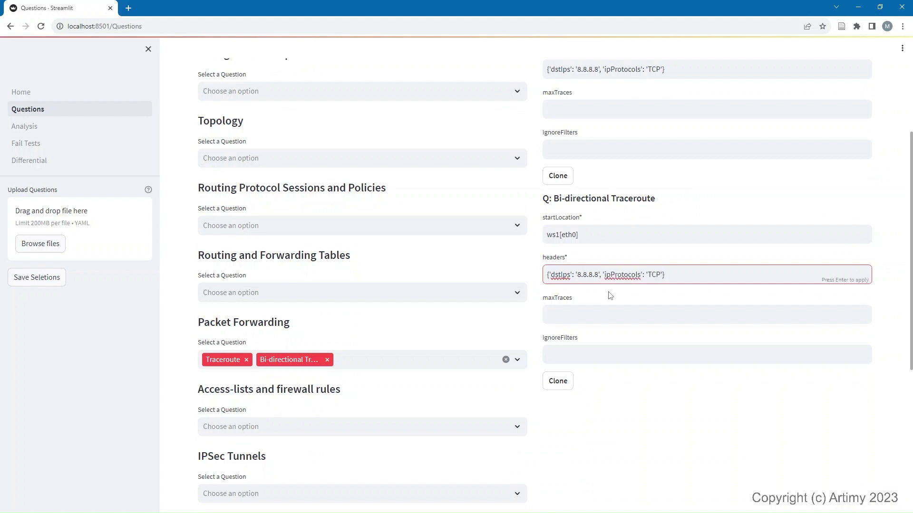
pyautogui.click(675, 419)
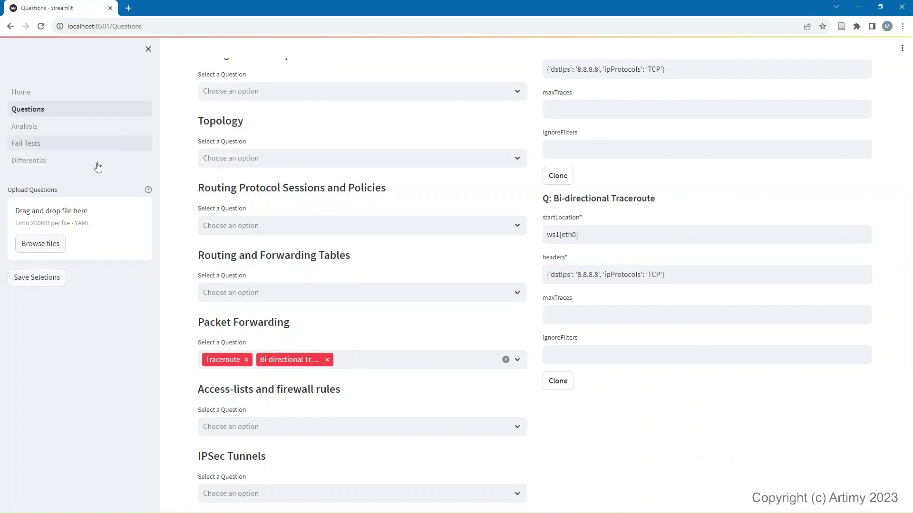
# Step: Run the analysis again and examine the protocol, destination port and source port in the Bi-directional Traceroute's Forward Flow
pyautogui.click(53, 131)
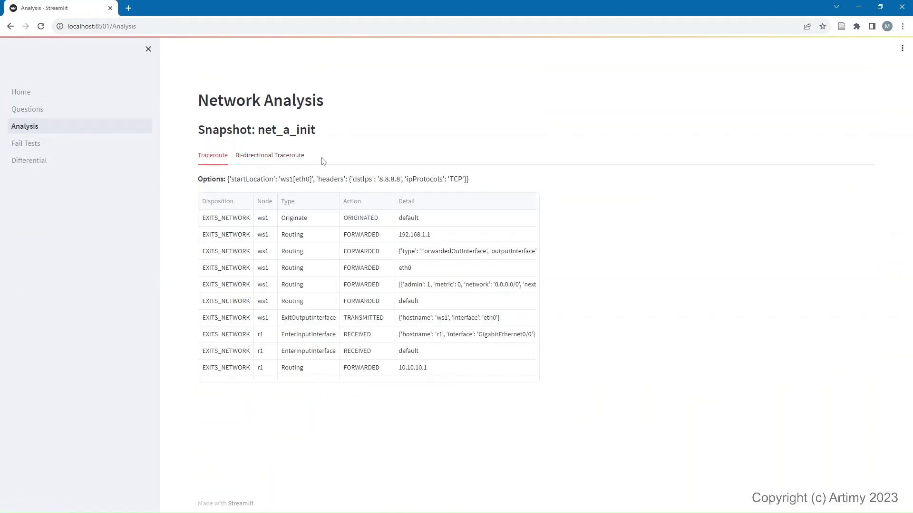
pyautogui.click(274, 157)
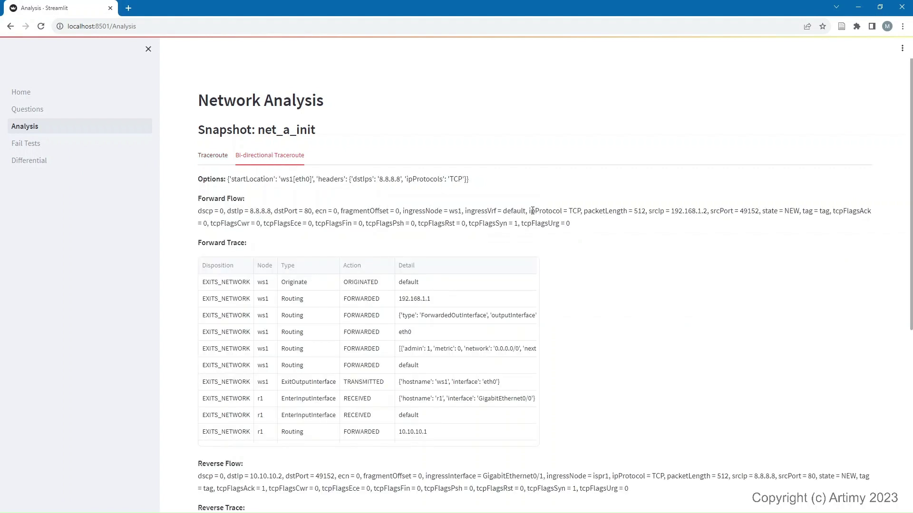
pyautogui.moveTo(529, 210); pyautogui.dragTo(582, 210)
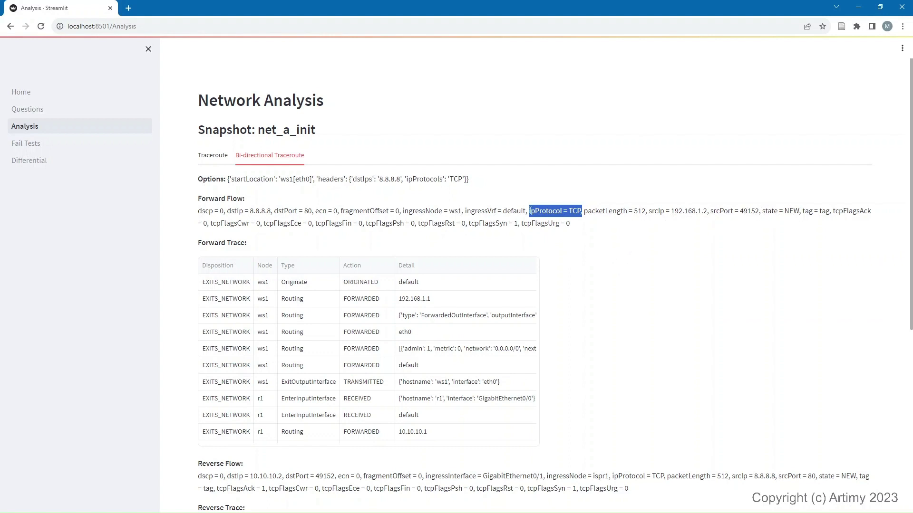
pyautogui.moveTo(274, 211); pyautogui.dragTo(313, 211)
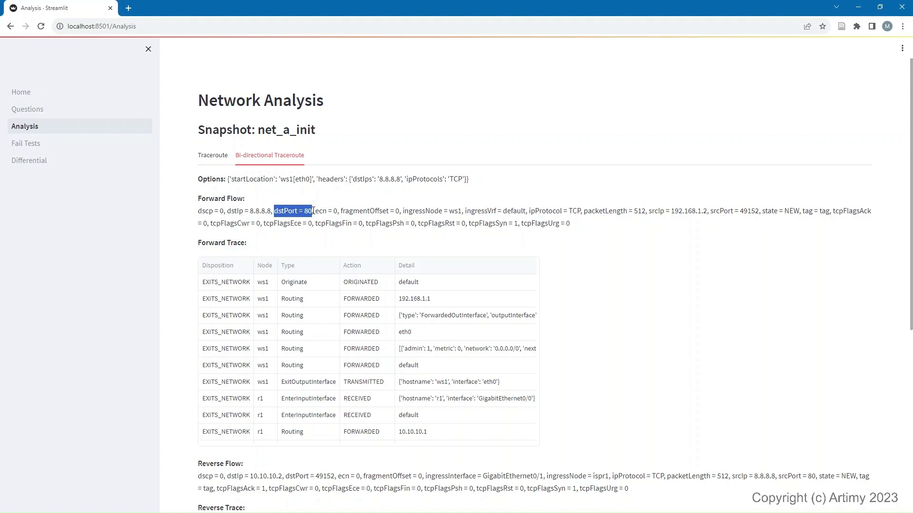
pyautogui.scroll(-4, 642, 279)
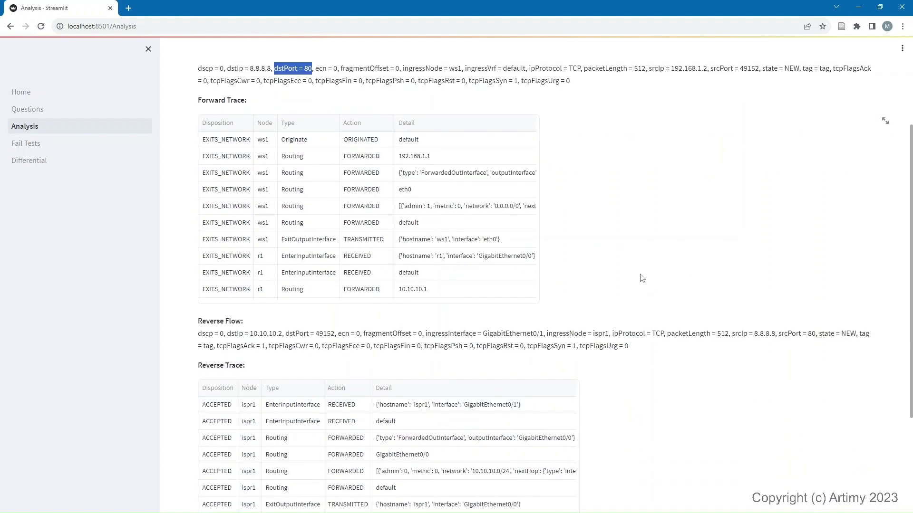
pyautogui.scroll(4, 639, 279)
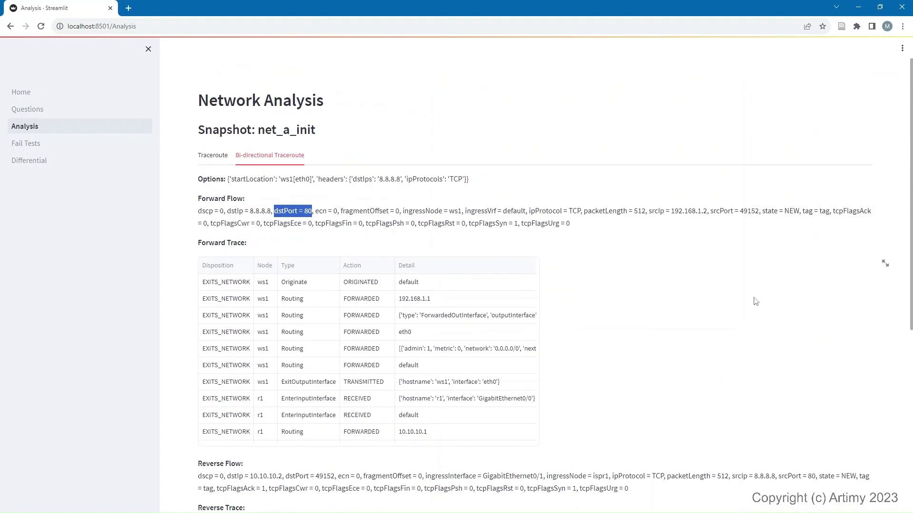
pyautogui.moveTo(710, 211); pyautogui.dragTo(761, 211)
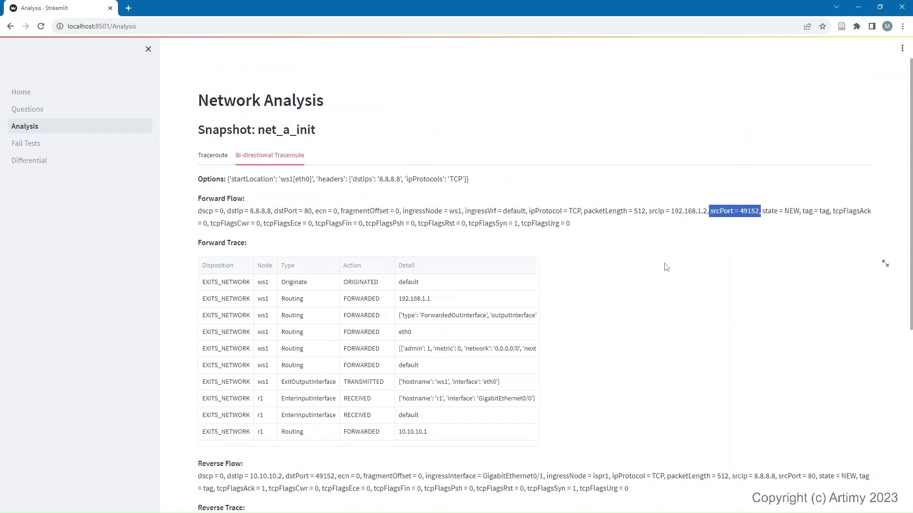
# Step: Compare the Reverse Flow and Reverse Trace of the Bi-directional Traceroute with its Forward Flow
pyautogui.scroll(-6, 666, 267)
pyautogui.scroll(6, 665, 269)
pyautogui.scroll(-6, 664, 266)
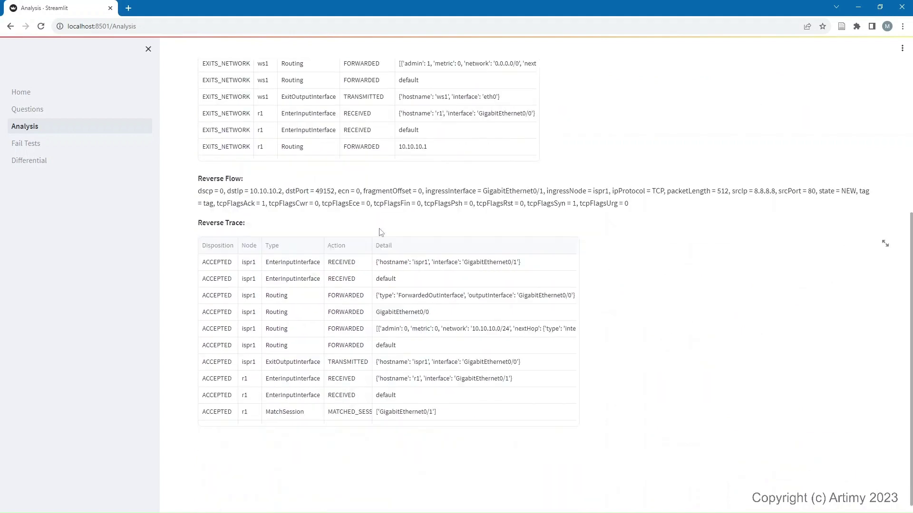
pyautogui.scroll(6, 438, 376)
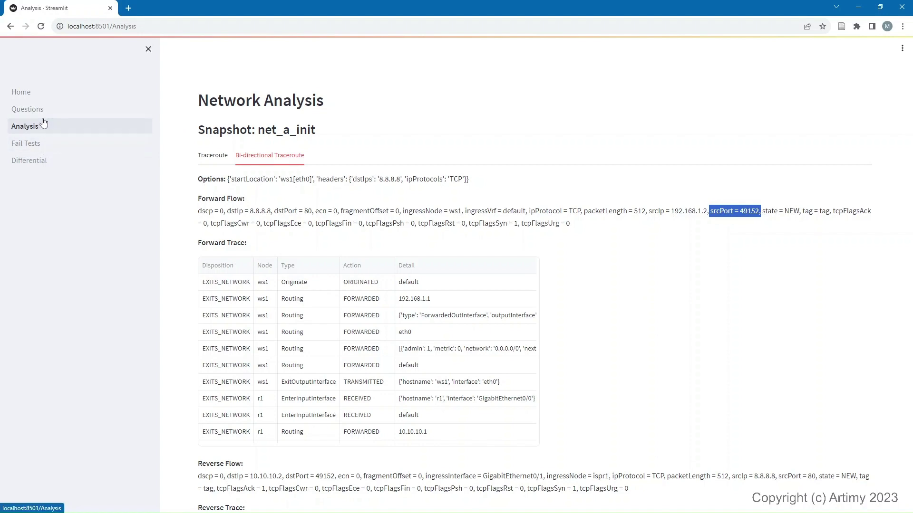
# Step: Revisit the selected questions, then open the failure tests and look through the nodes and interfaces that can be failed
pyautogui.click(43, 109)
pyautogui.scroll(-6, 494, 339)
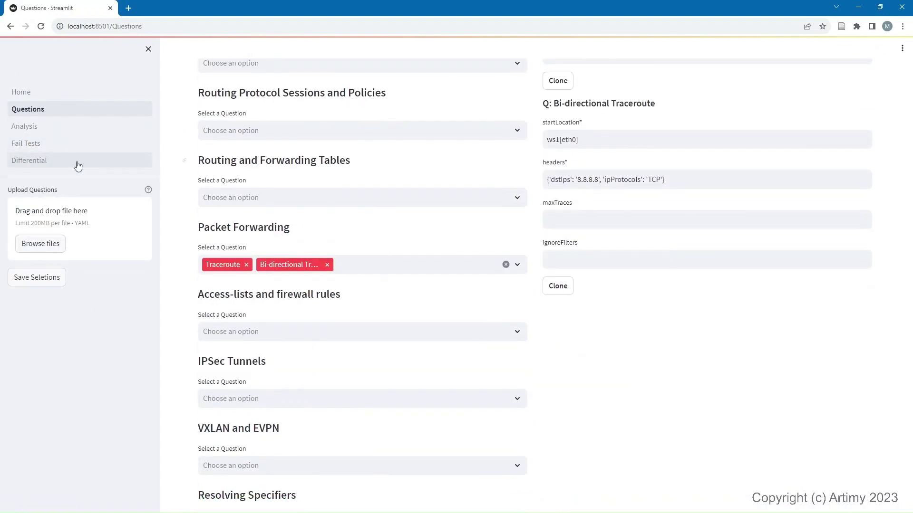
pyautogui.click(49, 149)
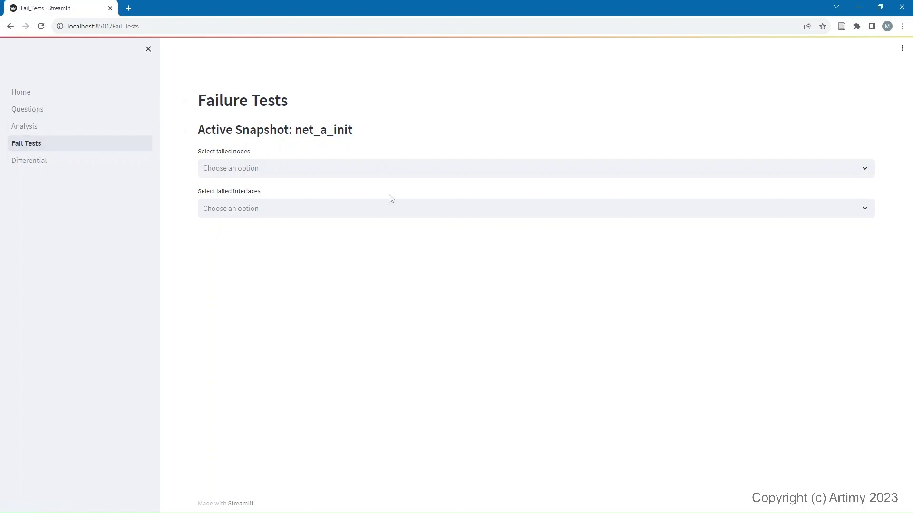
pyautogui.click(256, 170)
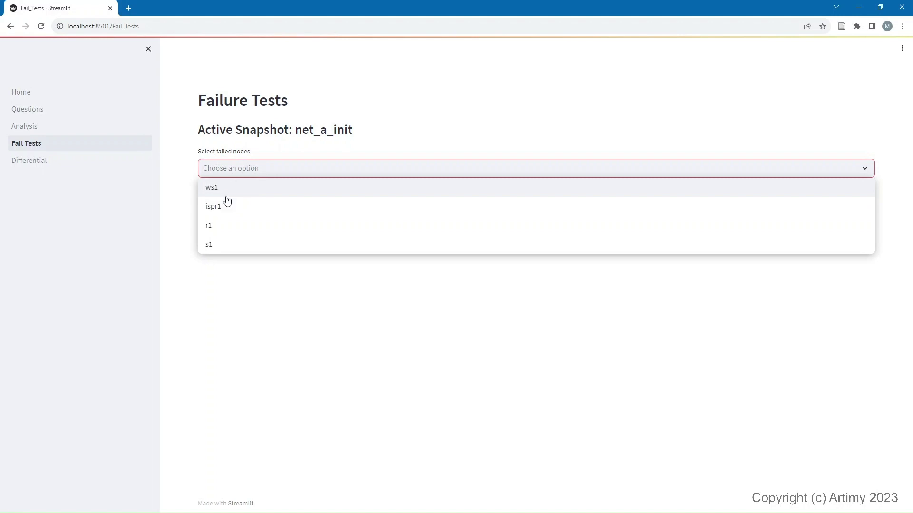
pyautogui.click(348, 153)
pyautogui.click(323, 204)
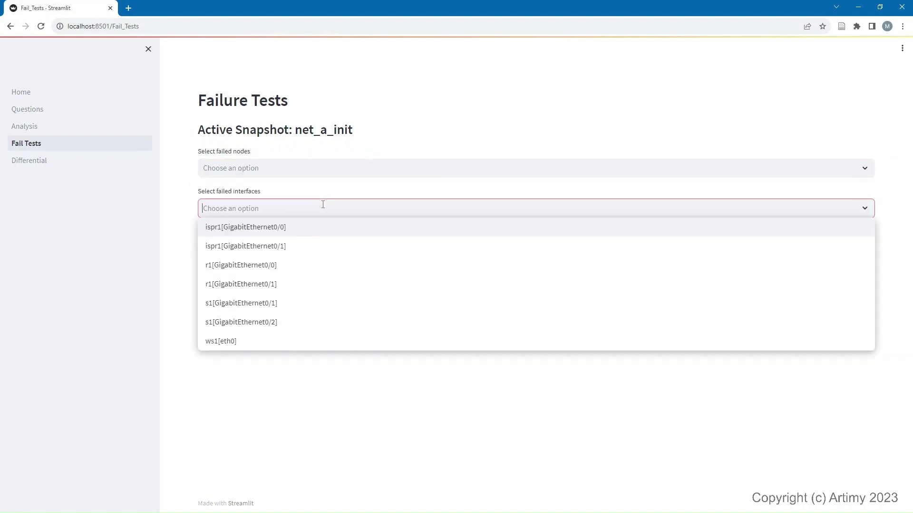
pyautogui.click(425, 128)
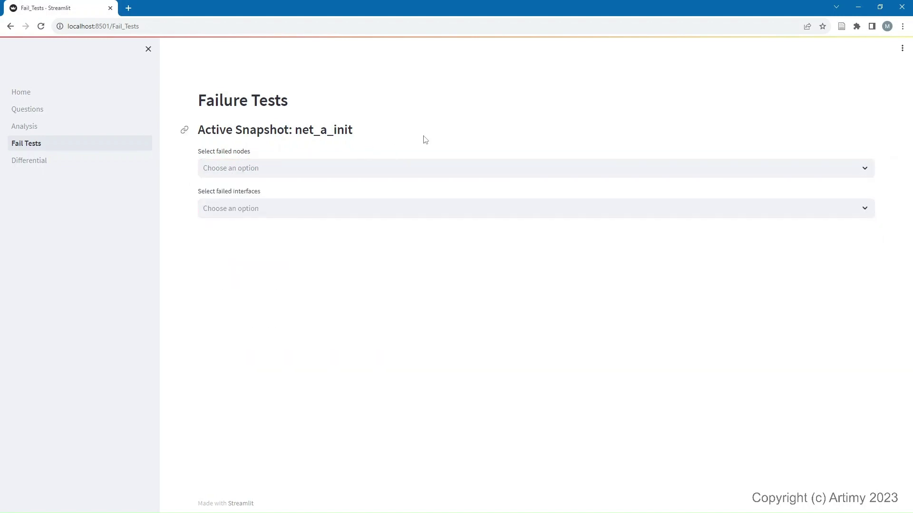
# Step: Fail node s1 and check both the Traceroute and Bi-directional Traceroute answers
pyautogui.click(326, 171)
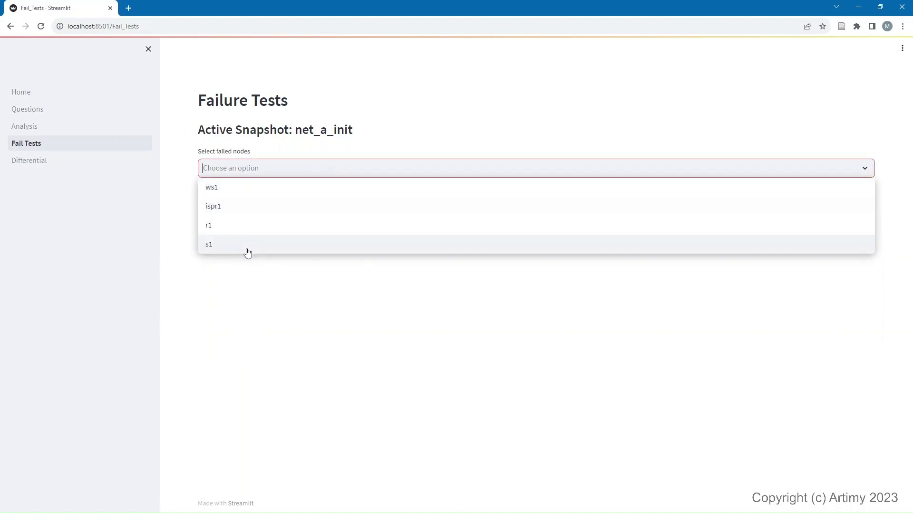
pyautogui.click(214, 250)
pyautogui.click(410, 325)
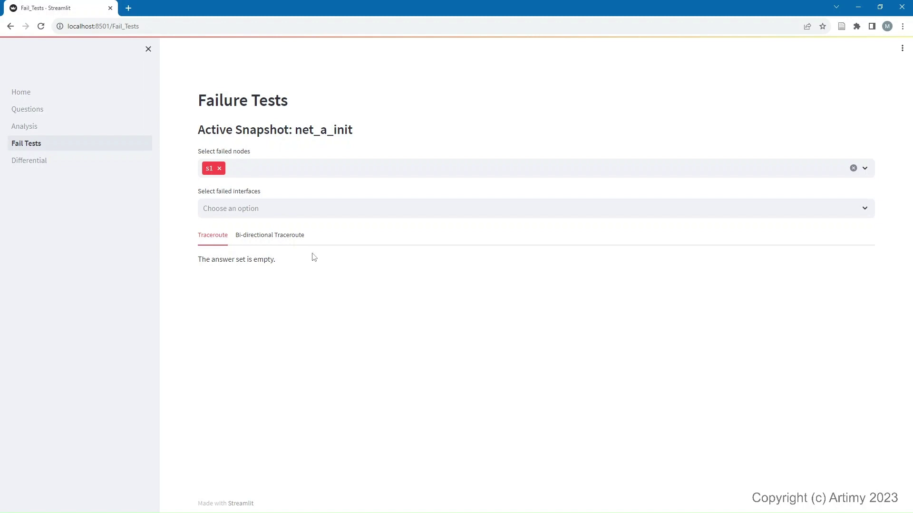
pyautogui.click(290, 241)
pyautogui.click(223, 237)
pyautogui.click(278, 235)
# Step: Replace the failed node s1 with ispr1 and read the Traceroute table through to r1's final Routing rows
pyautogui.click(219, 168)
pyautogui.click(222, 169)
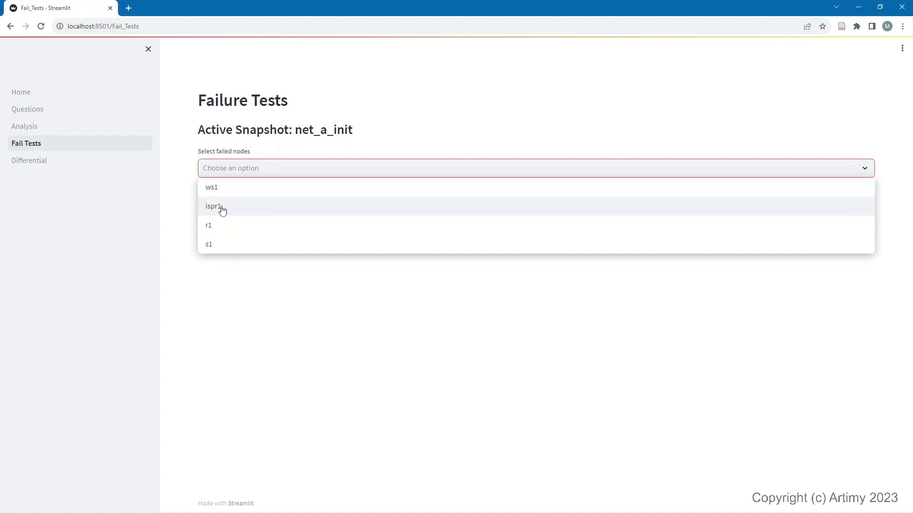
pyautogui.click(222, 211)
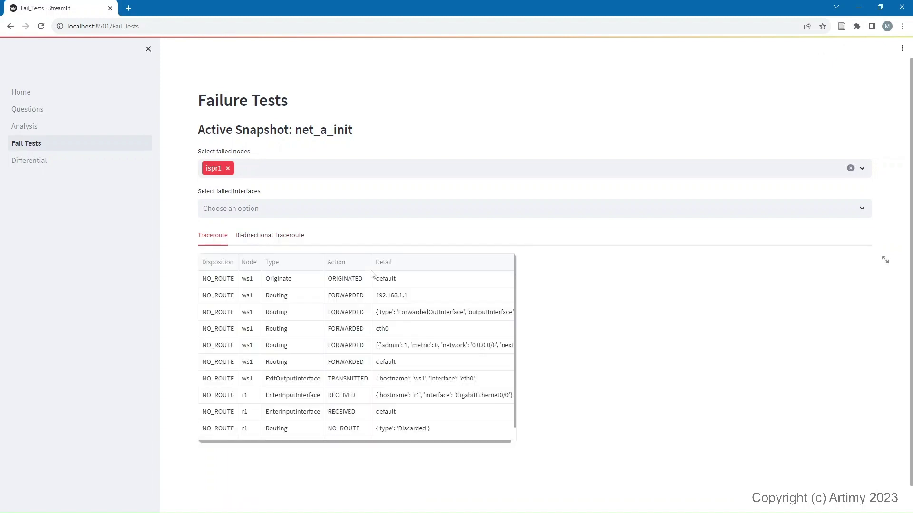
pyautogui.scroll(-1, 703, 343)
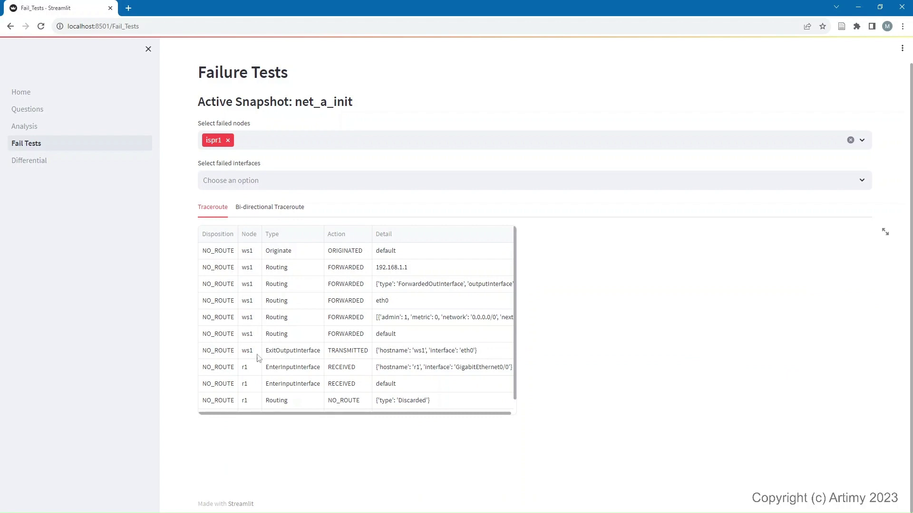
pyautogui.scroll(-1, 256, 373)
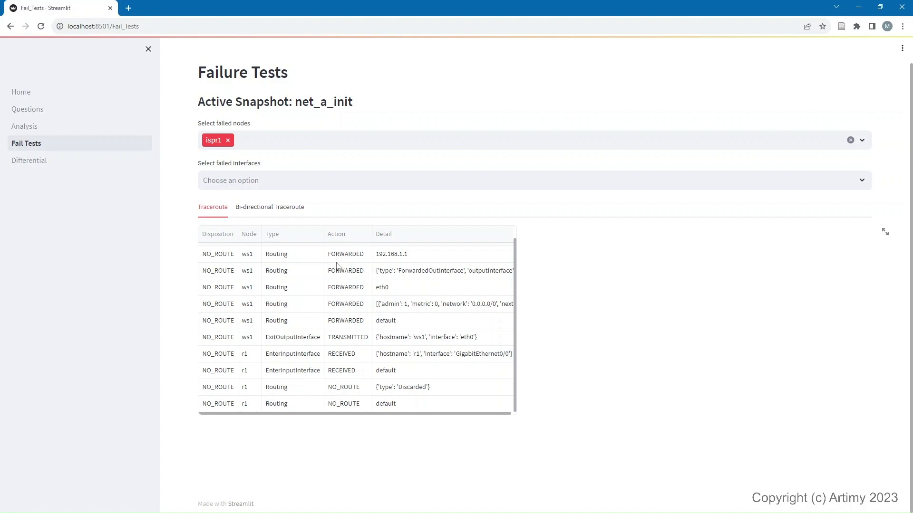
# Step: Examine the Bi-directional Traceroute answer for failed node ispr1, comparing the Forward Trace with the Reverse Flow and Reverse Trace
pyautogui.click(291, 207)
pyautogui.scroll(-1, 475, 316)
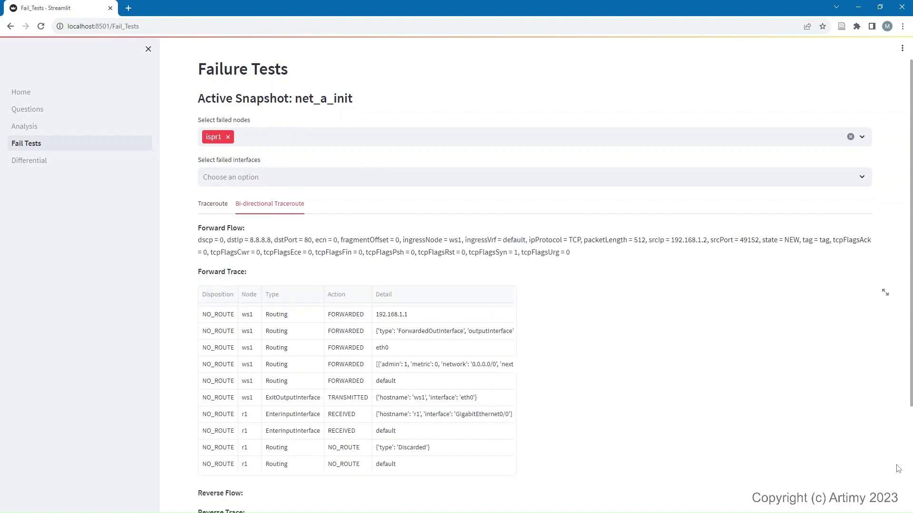
pyautogui.scroll(-3, 897, 469)
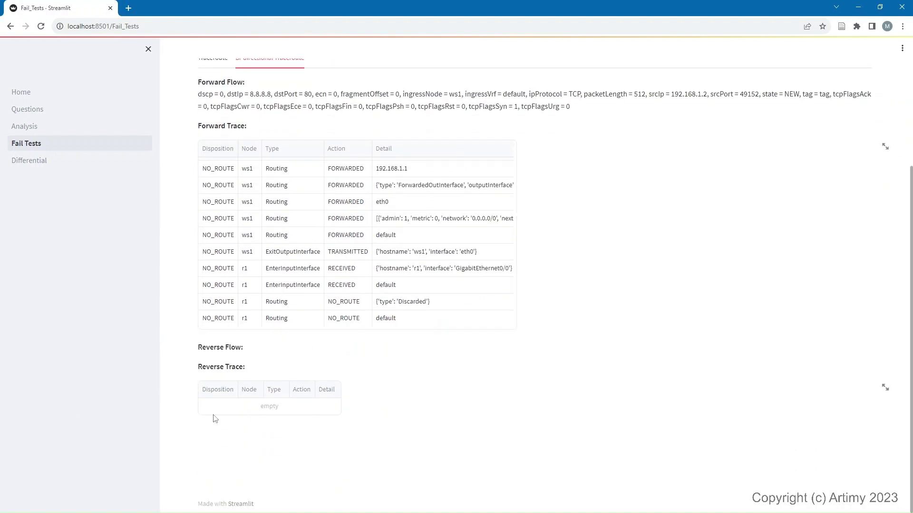
pyautogui.scroll(2, 326, 300)
pyautogui.scroll(-1, 303, 243)
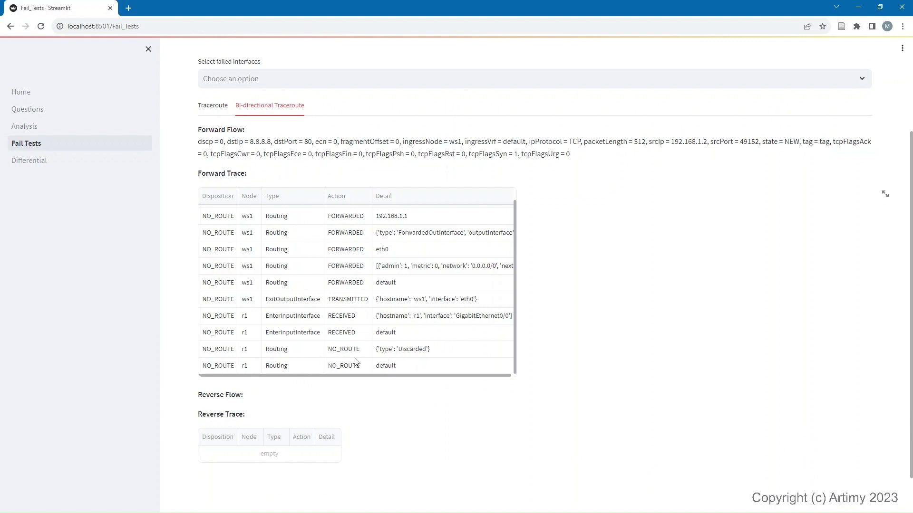
pyautogui.scroll(1, 472, 275)
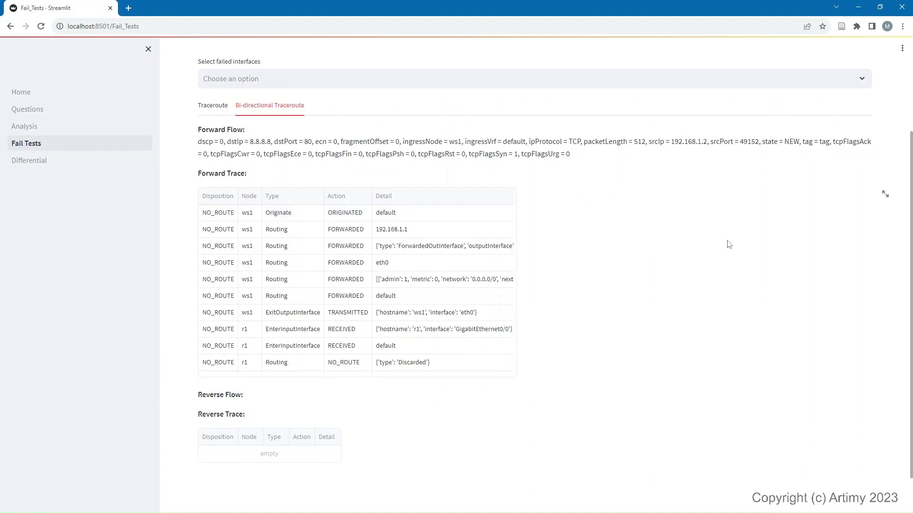
pyautogui.scroll(3, 727, 245)
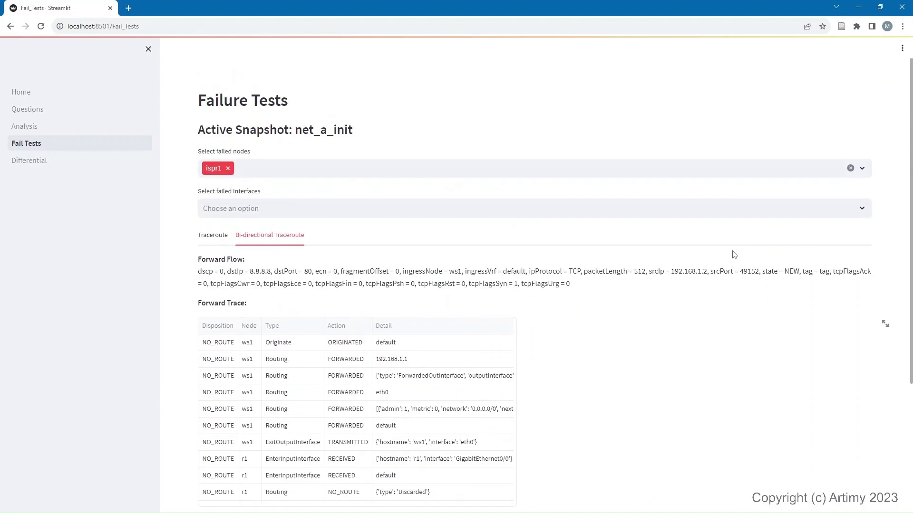
# Step: Replace the failed node ispr1 with the failed interface ispr1[GigabitEthernet0/1] and read the Traceroute table through to ispr1's final Routing rows
pyautogui.click(228, 168)
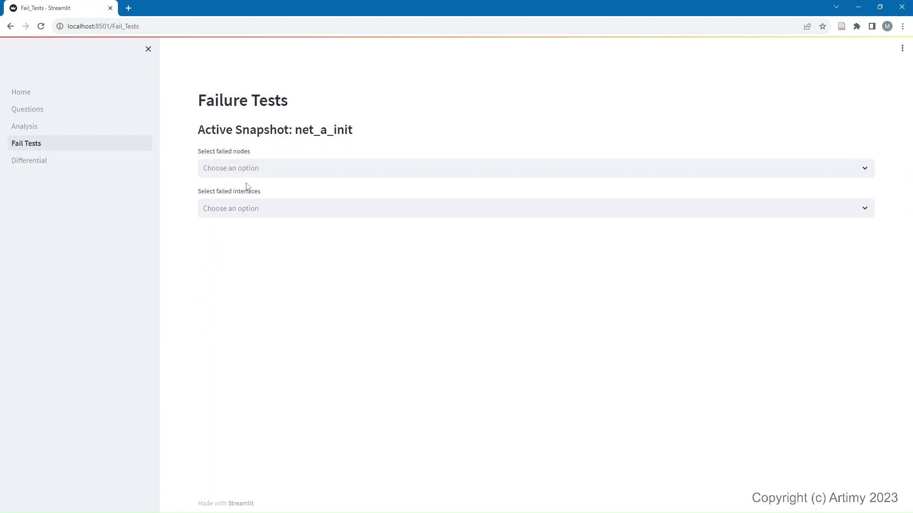
pyautogui.click(247, 209)
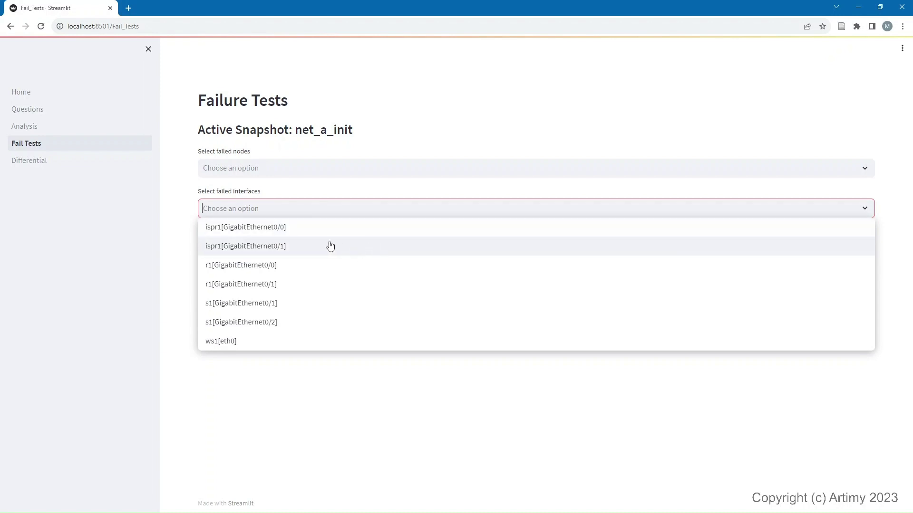
pyautogui.click(284, 247)
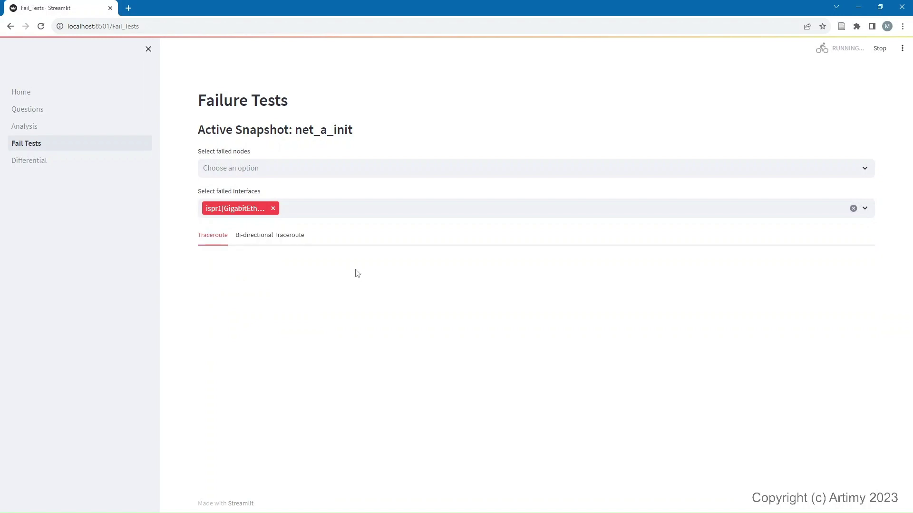
pyautogui.scroll(-6, 408, 341)
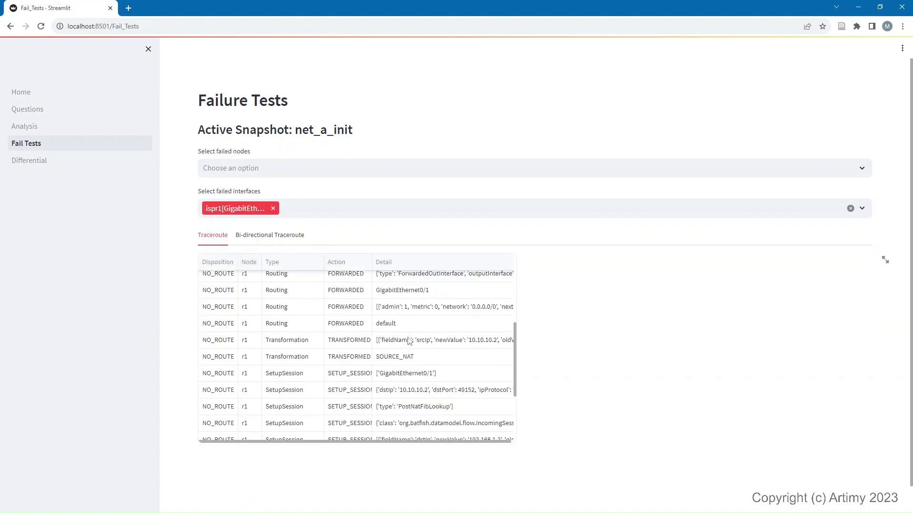
pyautogui.scroll(6, 313, 316)
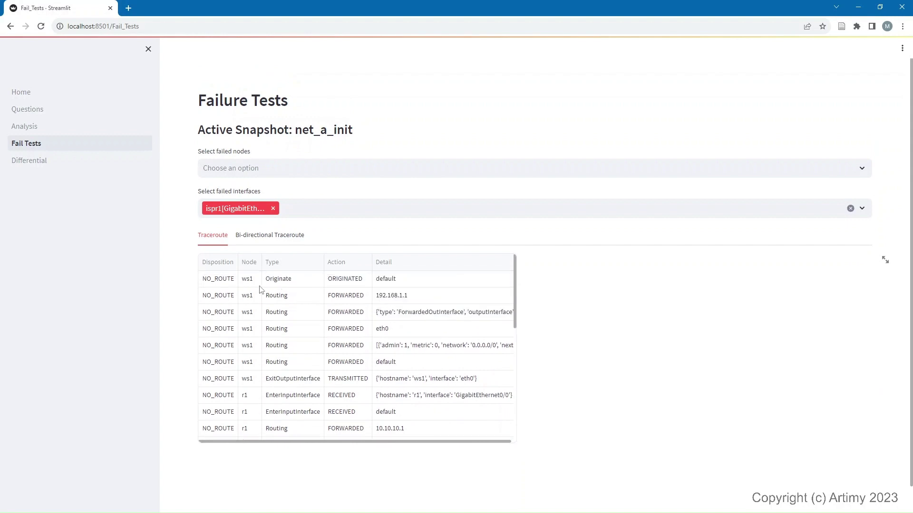
pyautogui.scroll(-5, 245, 283)
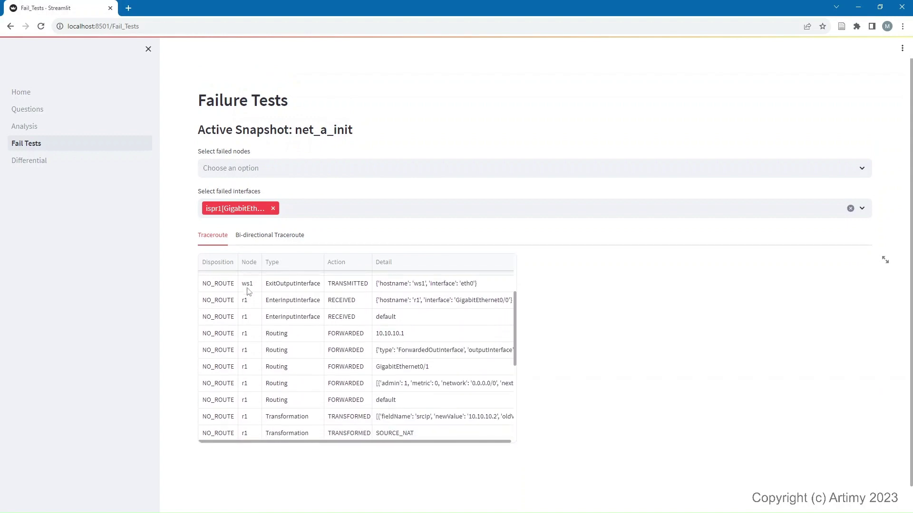
pyautogui.scroll(-3, 251, 307)
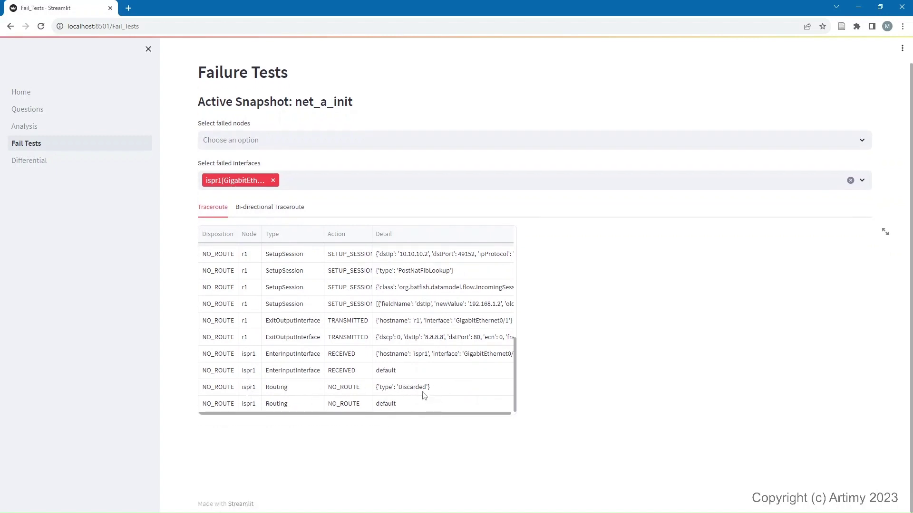
# Step: Check the forward and reverse traces of the Bi-directional Traceroute for the failed ispr1 interface
pyautogui.click(282, 215)
pyautogui.scroll(-5, 452, 270)
pyautogui.scroll(-3, 691, 377)
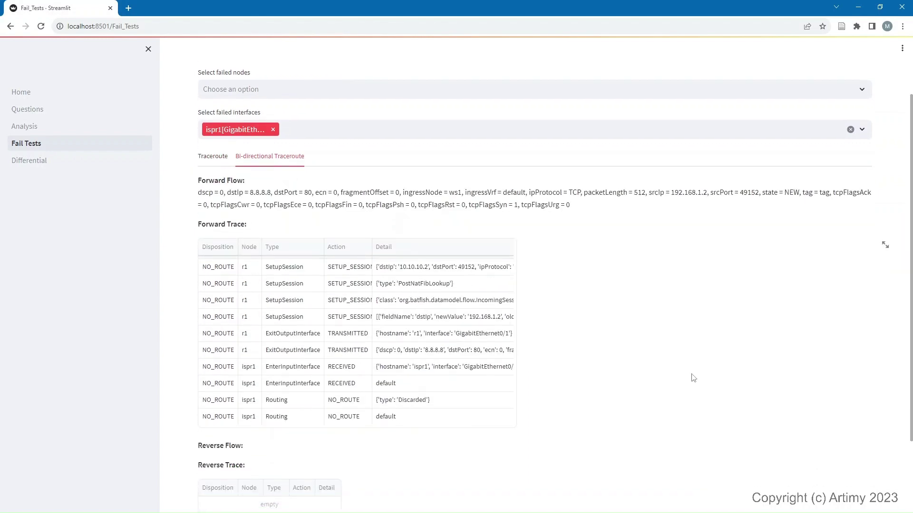
pyautogui.scroll(4, 693, 377)
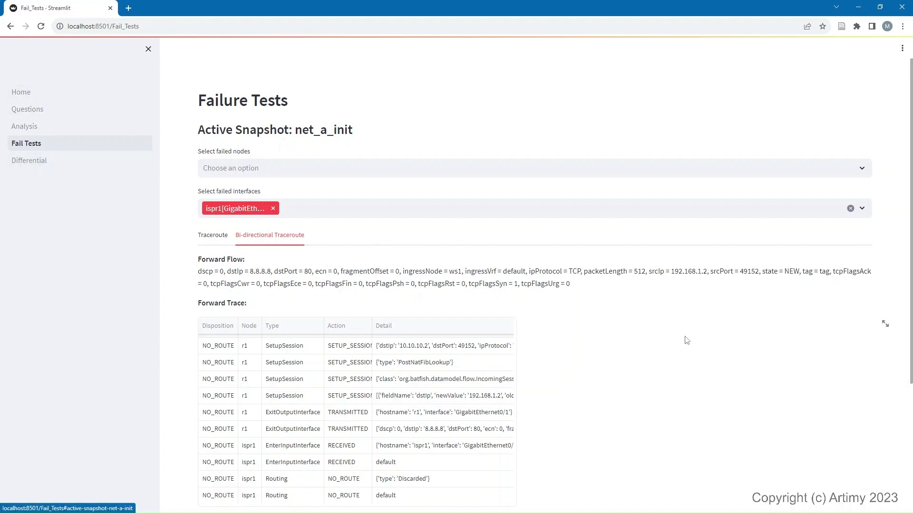
# Step: Return to the snapshot selection and set the alternate snapshot to net_a_init_Fail, keeping net_a_init as the main snapshot
pyautogui.click(76, 92)
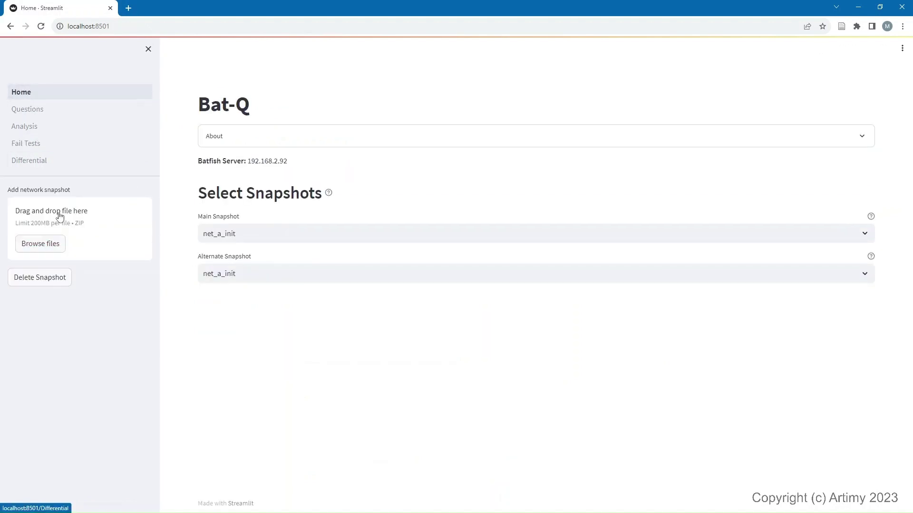
pyautogui.click(47, 252)
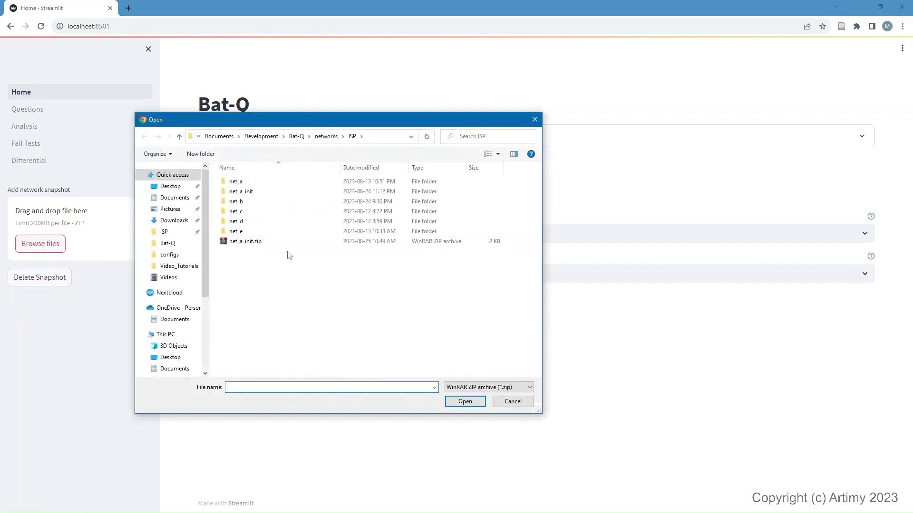
pyautogui.click(512, 402)
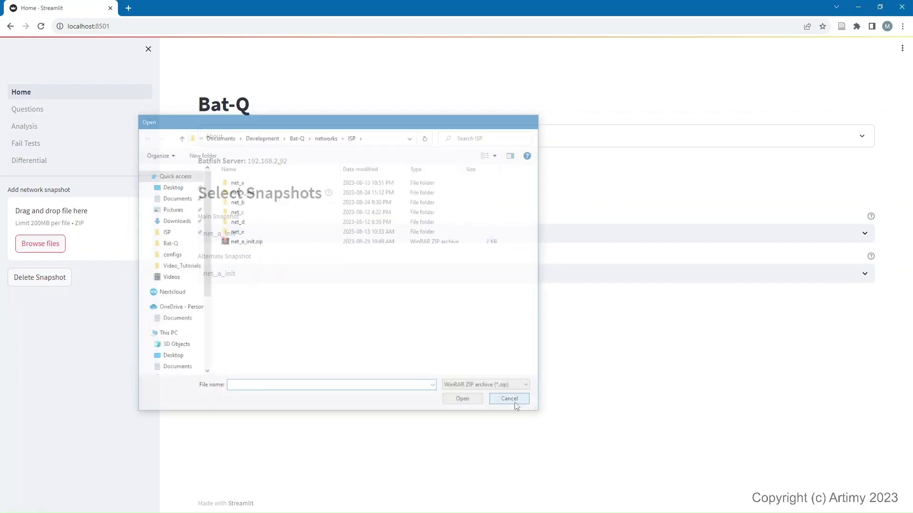
pyautogui.click(271, 280)
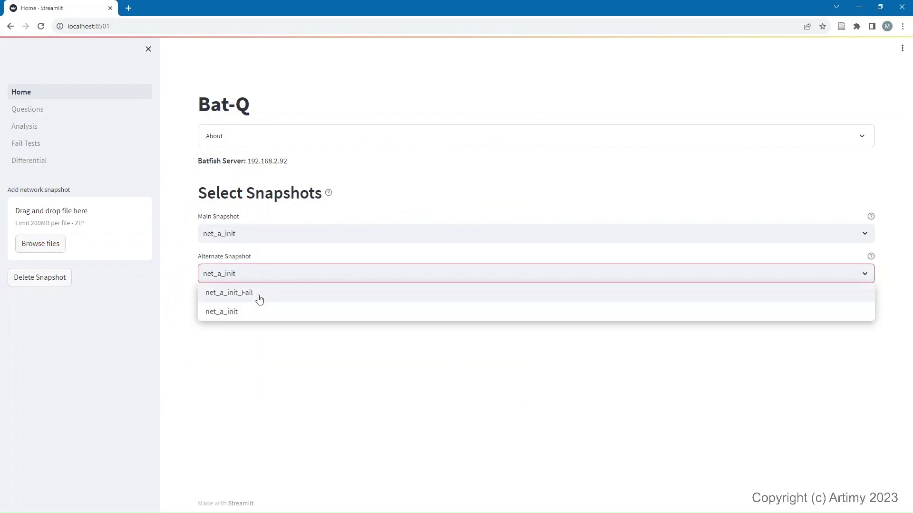
pyautogui.click(259, 297)
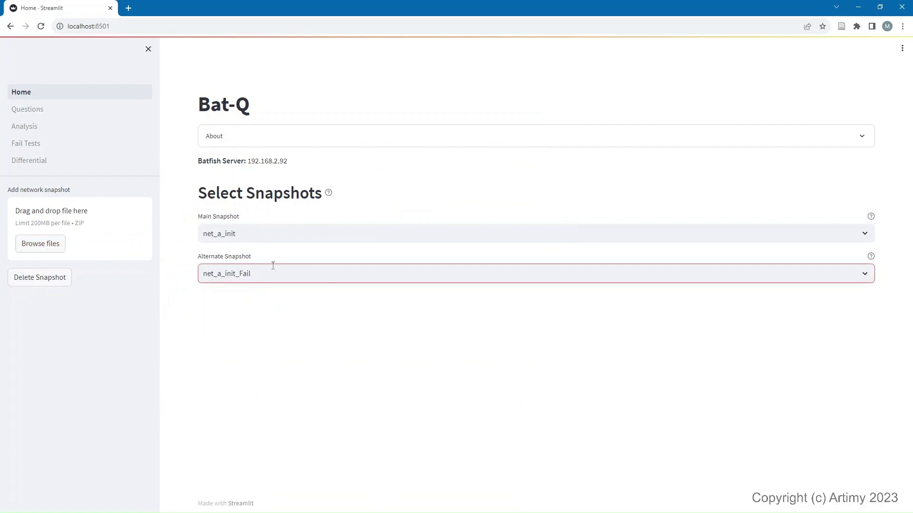
pyautogui.click(256, 336)
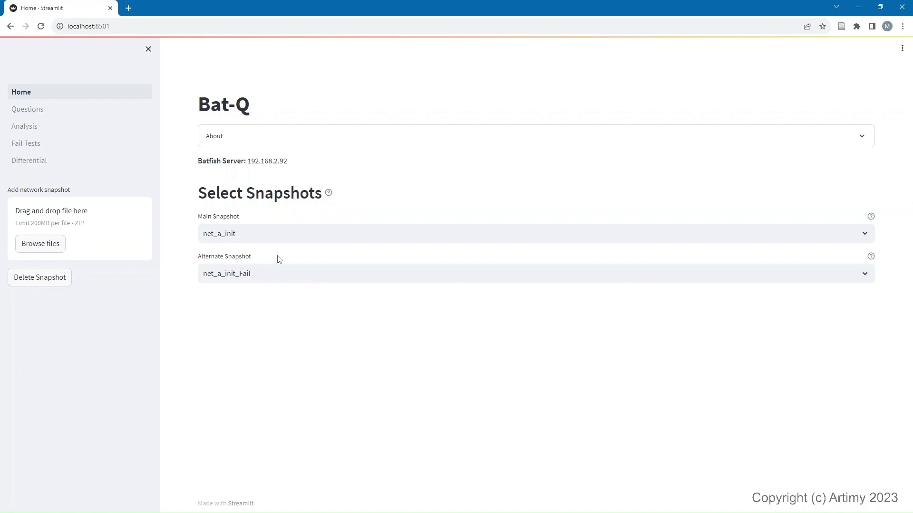
pyautogui.moveTo(234, 274); pyautogui.dragTo(206, 274)
pyautogui.click(204, 275)
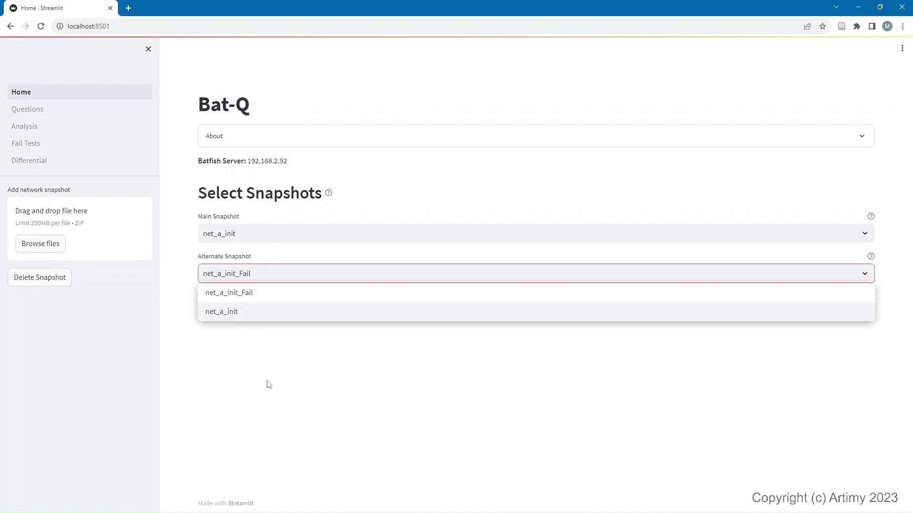
pyautogui.click(239, 288)
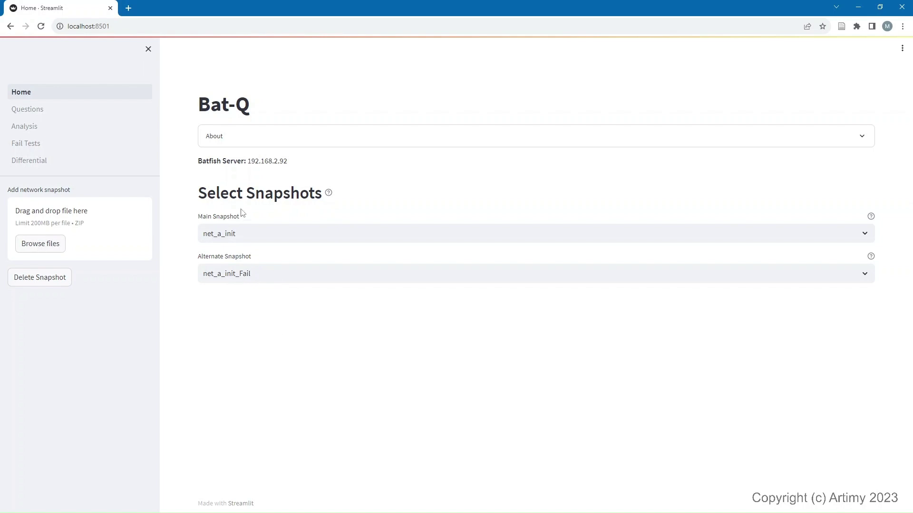
# Step: Open the differential analysis and compare the reference and snapshot traces of the Bi-directional Traceroute in both directions
pyautogui.click(46, 162)
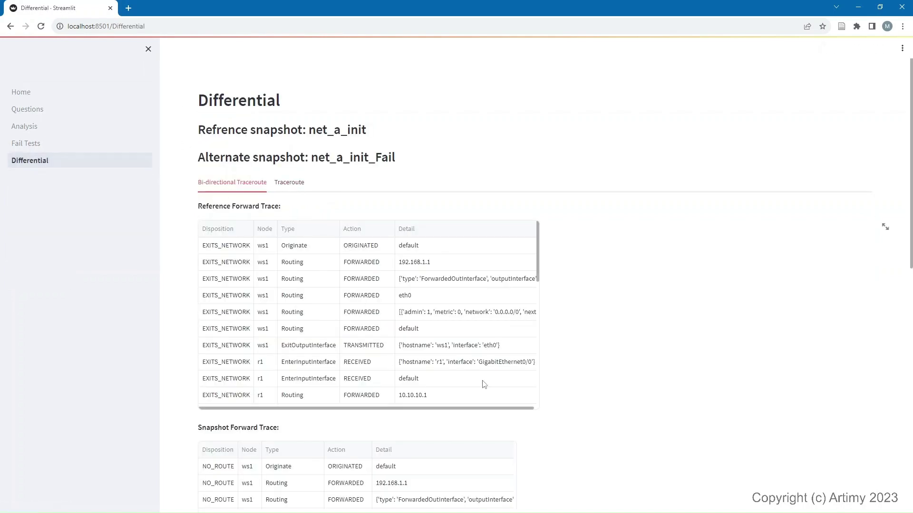
pyautogui.scroll(-3, 491, 361)
pyautogui.scroll(-9, 737, 369)
pyautogui.scroll(-2, 737, 369)
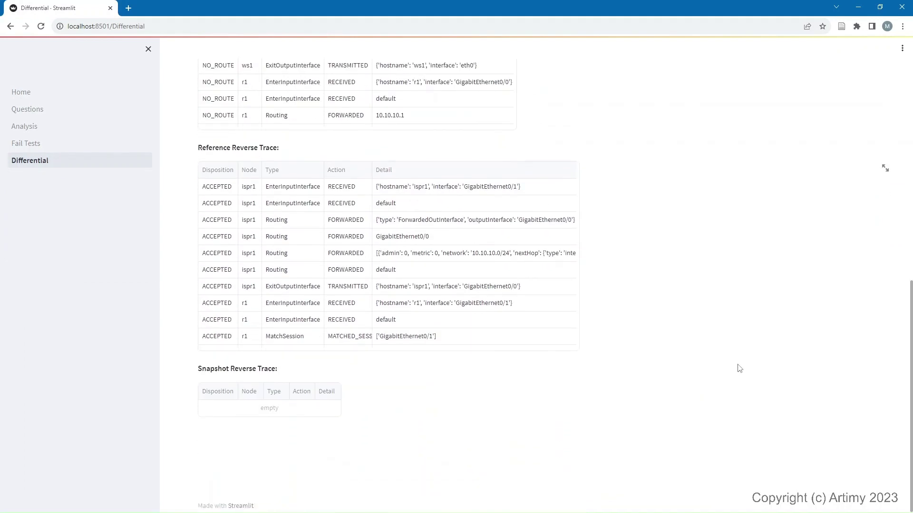
pyautogui.scroll(15, 727, 312)
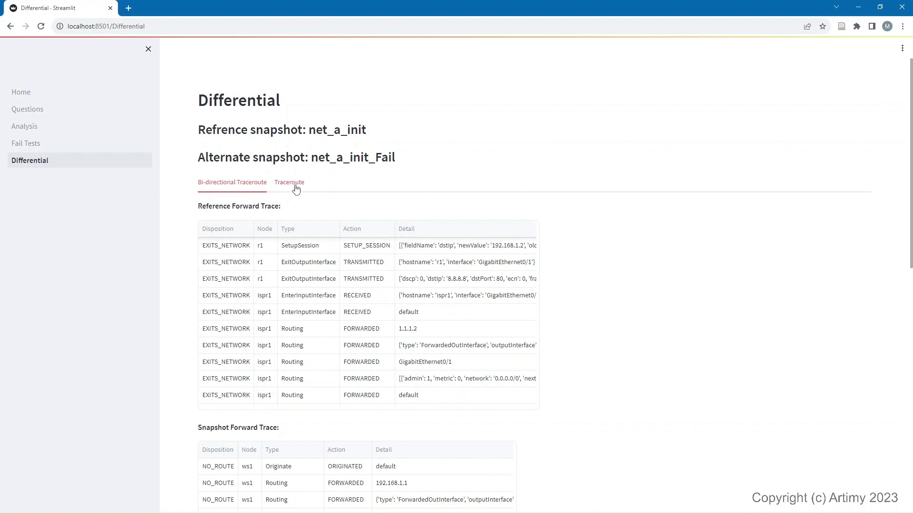
# Step: Compare the Reference Trace with the Snapshot Trace in the differential Traceroute answer
pyautogui.click(295, 188)
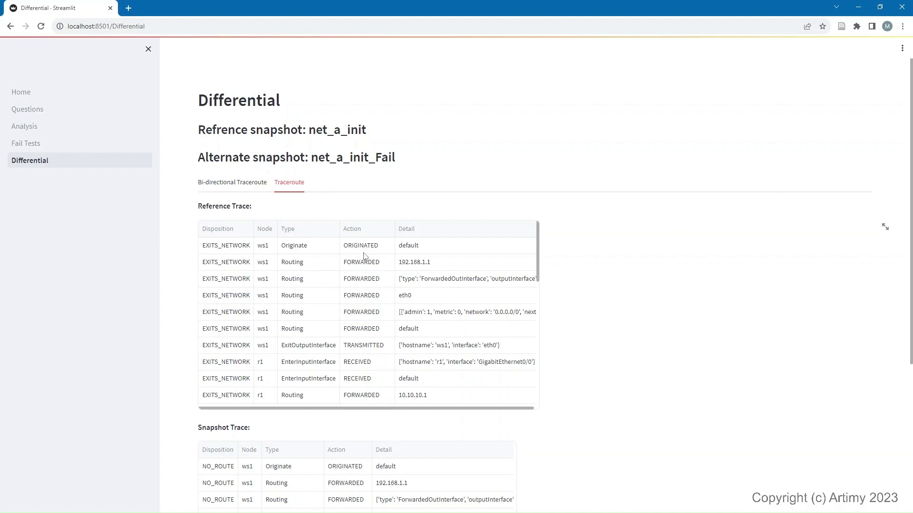
pyautogui.scroll(-7, 362, 257)
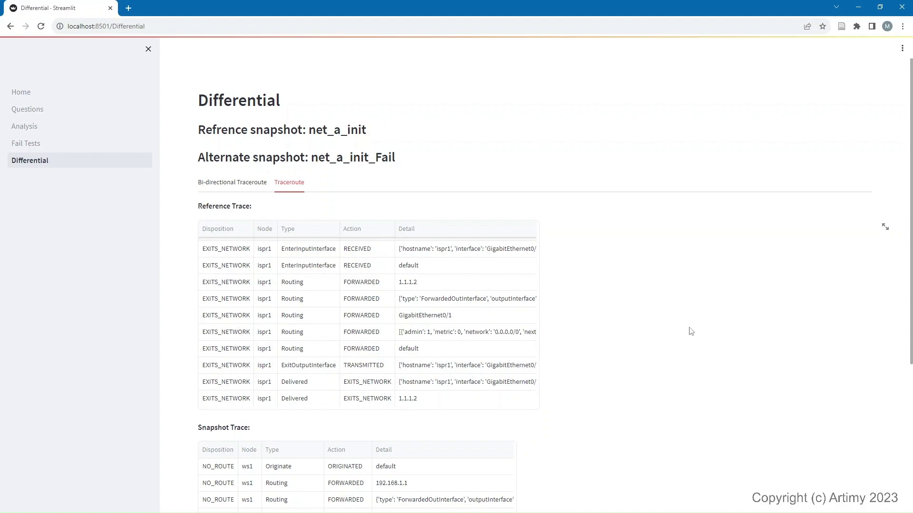
pyautogui.scroll(-5, 691, 331)
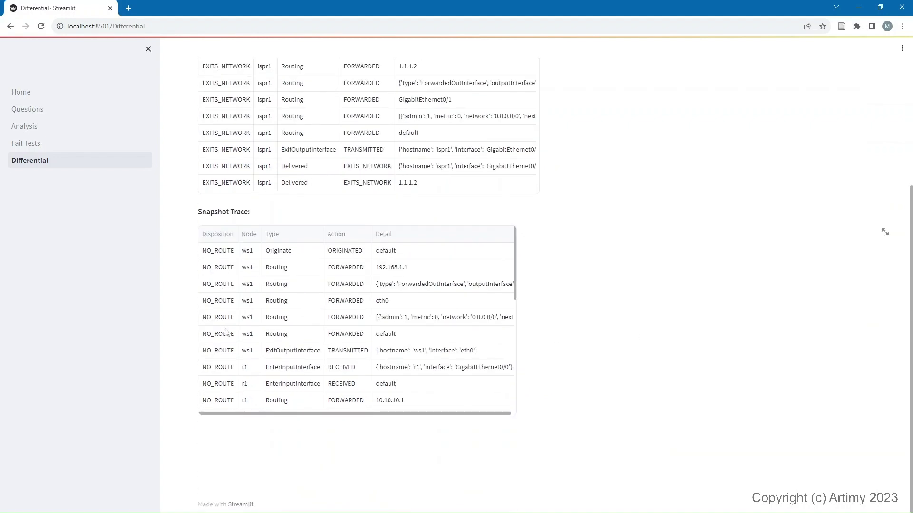
pyautogui.scroll(5, 229, 356)
pyautogui.scroll(-5, 238, 327)
pyautogui.scroll(2, 233, 276)
pyautogui.scroll(-2, 231, 267)
pyautogui.scroll(3, 233, 275)
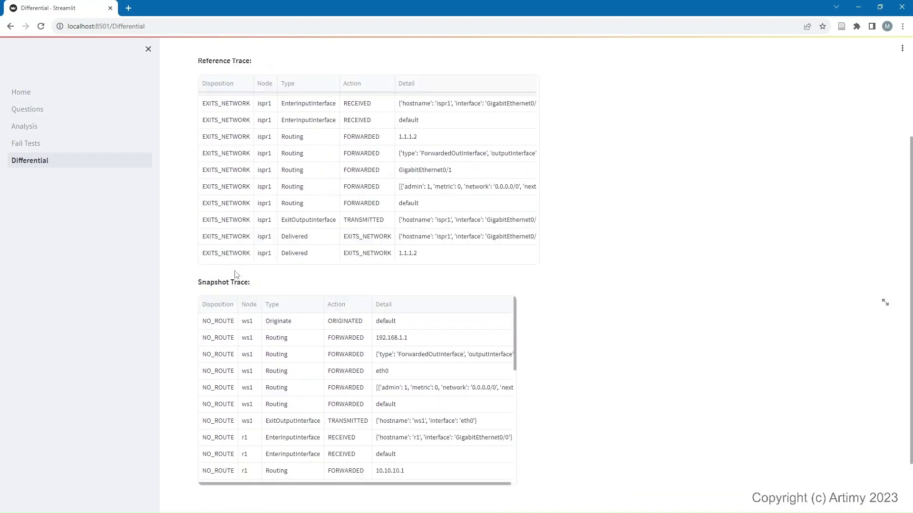
# Step: Add the Routes question under Routing and Forwarding Tables and view its differential answer before returning to the snapshot selection
pyautogui.click(53, 111)
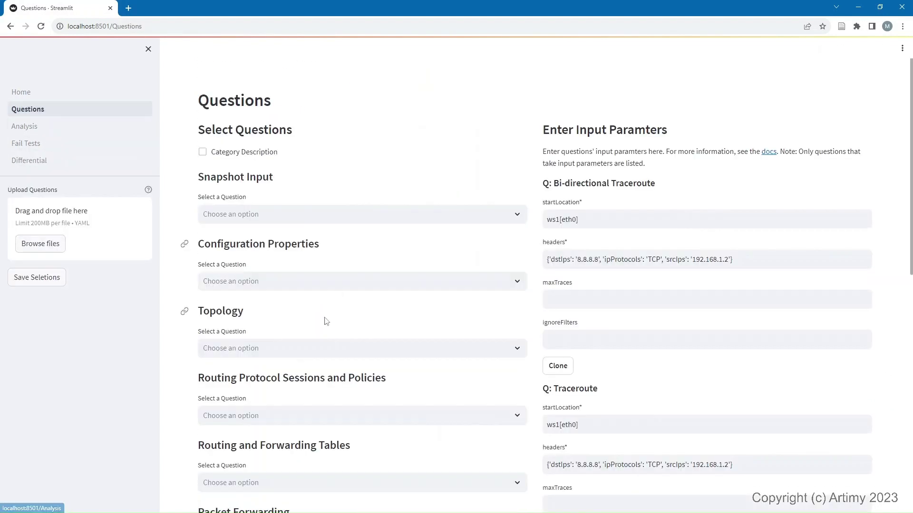
pyautogui.scroll(-3, 309, 285)
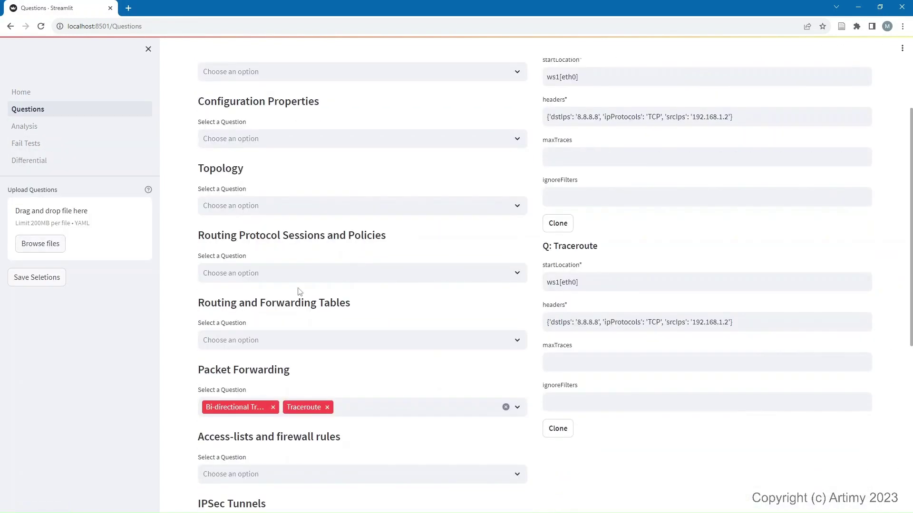
pyautogui.click(235, 344)
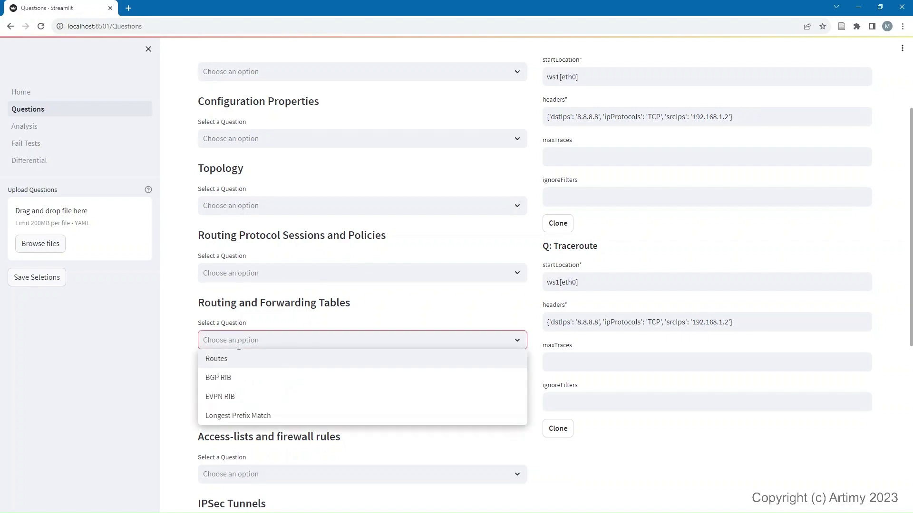
pyautogui.click(217, 362)
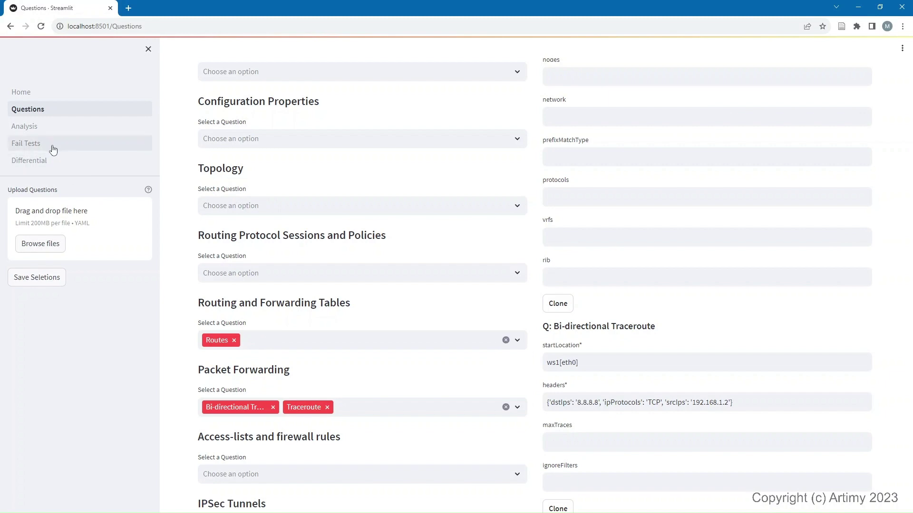
pyautogui.click(45, 162)
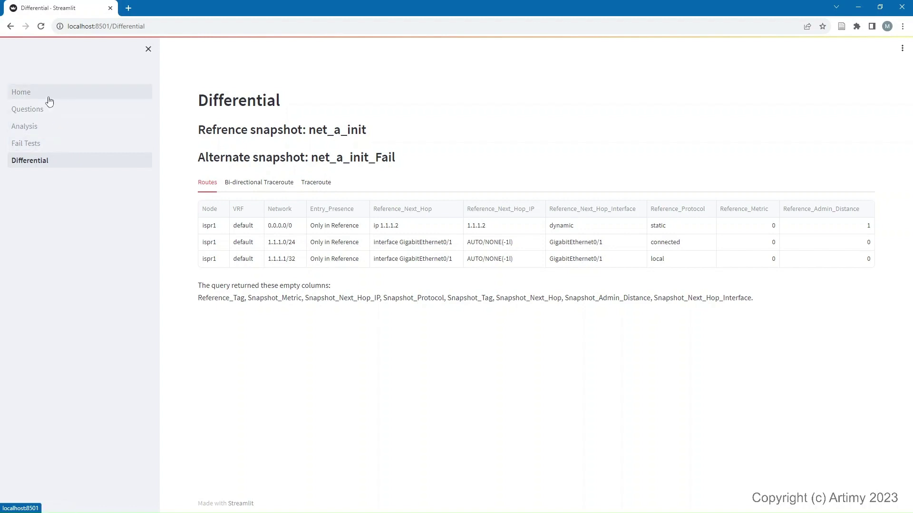
pyautogui.click(60, 96)
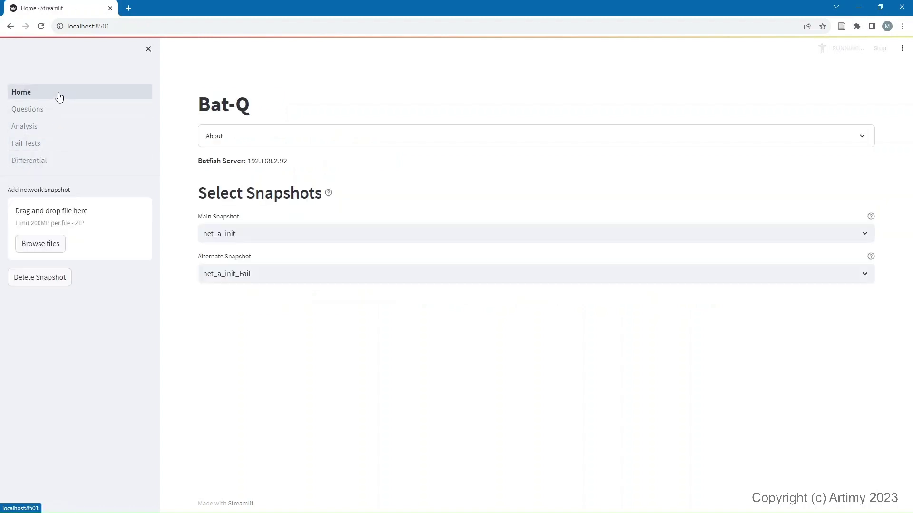